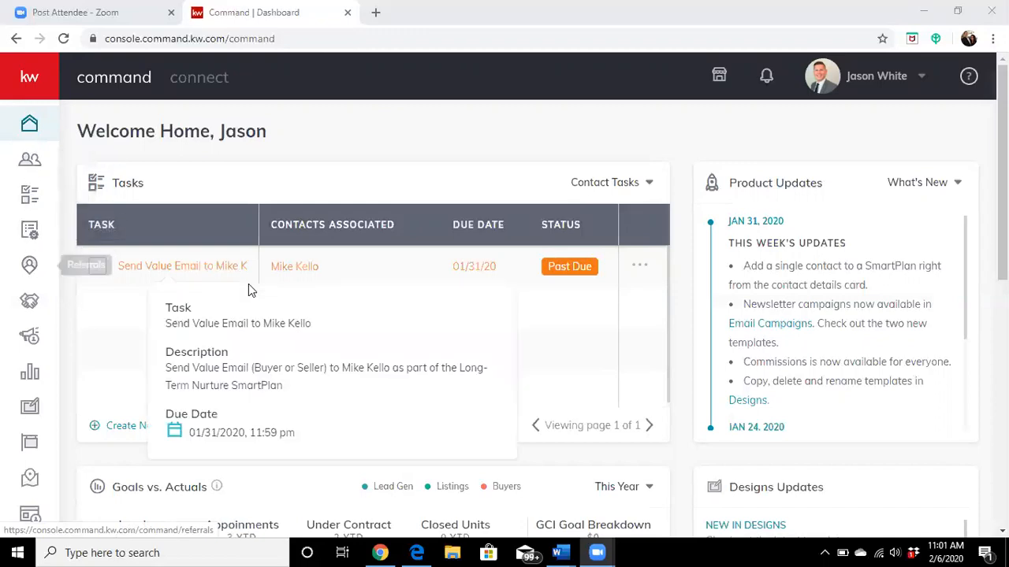
# Step: Start a new contact in the contacts database and enter the contact's full name
pyautogui.click(38, 167)
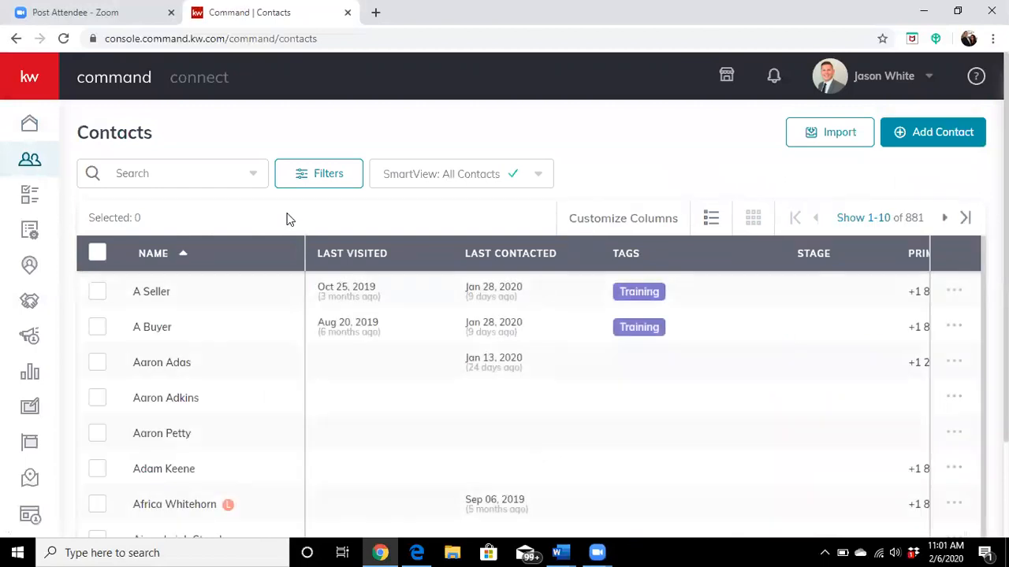
pyautogui.click(927, 134)
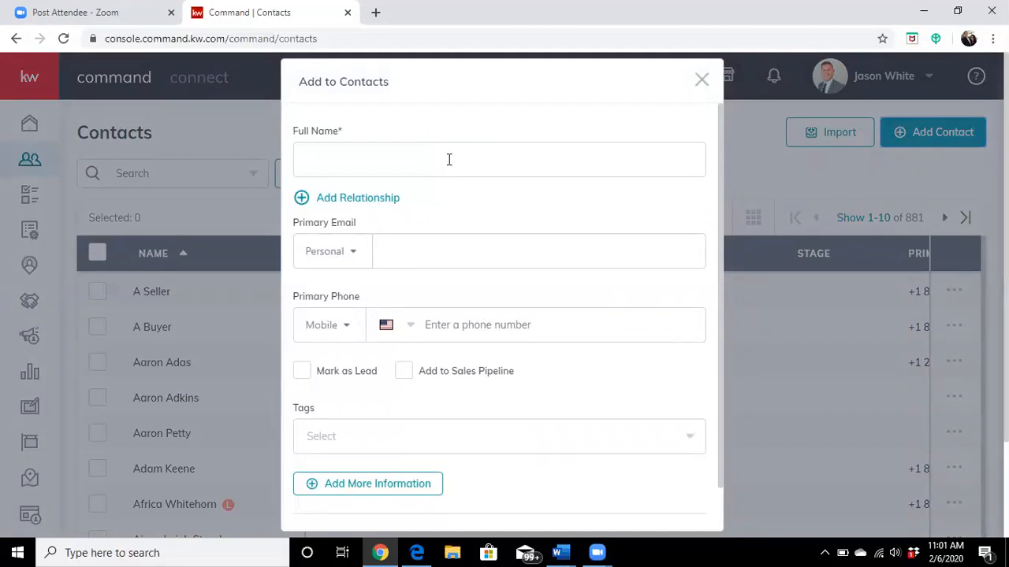
pyautogui.click(417, 157)
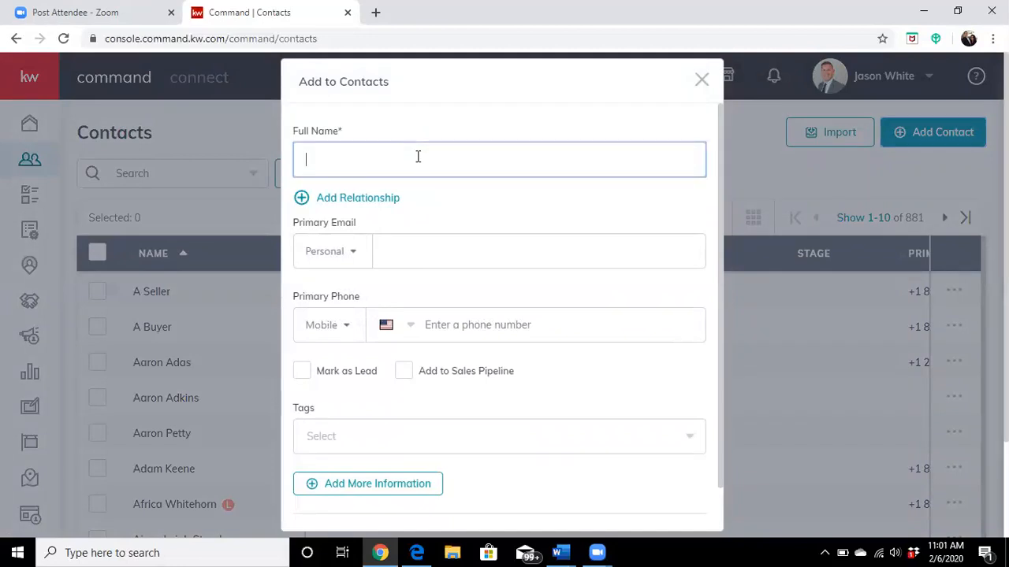
pyautogui.write('A Test')
# Step: Fill in the new contact's primary personal email address
pyautogui.click(450, 247)
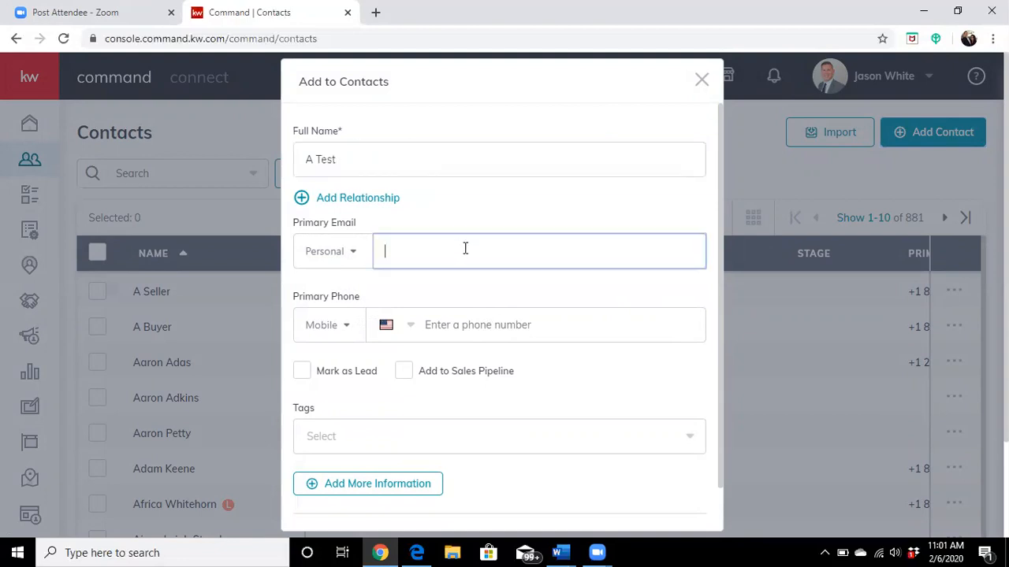
pyautogui.write('A')
pyautogui.press('BackSpace')
pyautogui.write('at')
pyautogui.press('BackSpace')
pyautogui.write('test@gmail.com')
# Step: Fill in the new contact's primary mobile phone number
pyautogui.click(556, 326)
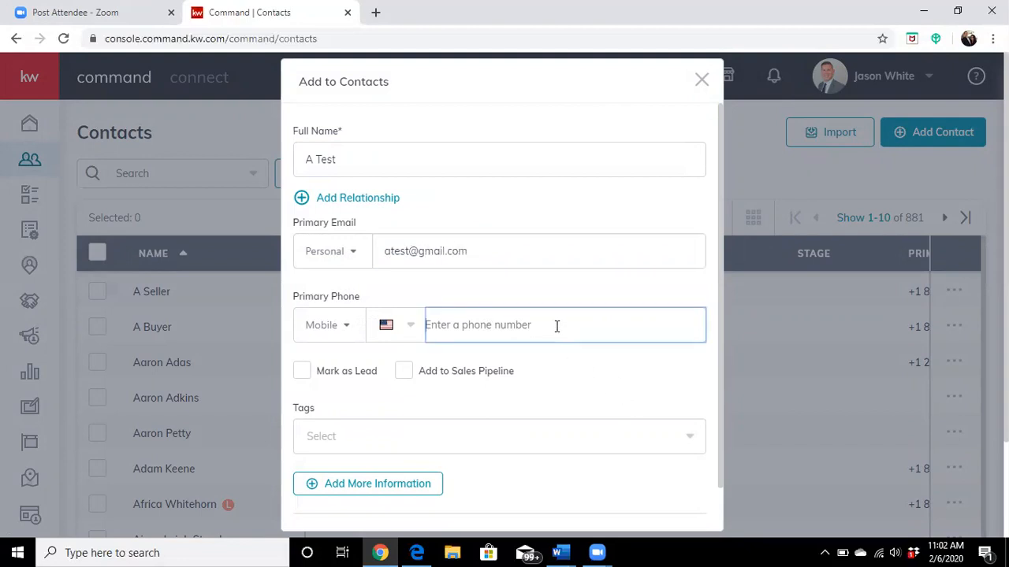
pyautogui.write('810) 5')
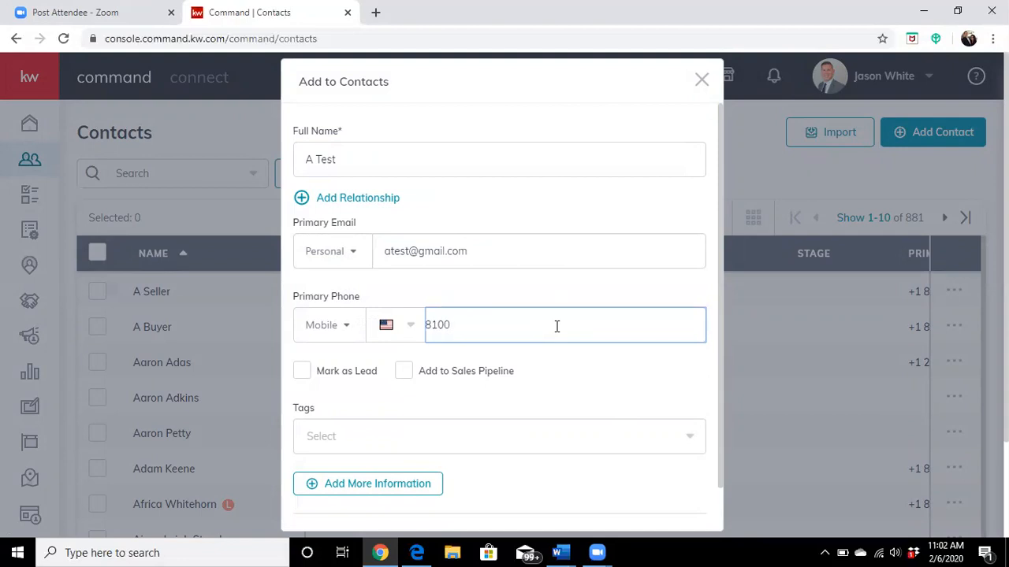
pyautogui.write('55-5555')
# Step: Expand the new contact form to show its additional information sections
pyautogui.scroll(-1, 542, 353)
pyautogui.scroll(1, 544, 348)
pyautogui.scroll(-2, 525, 362)
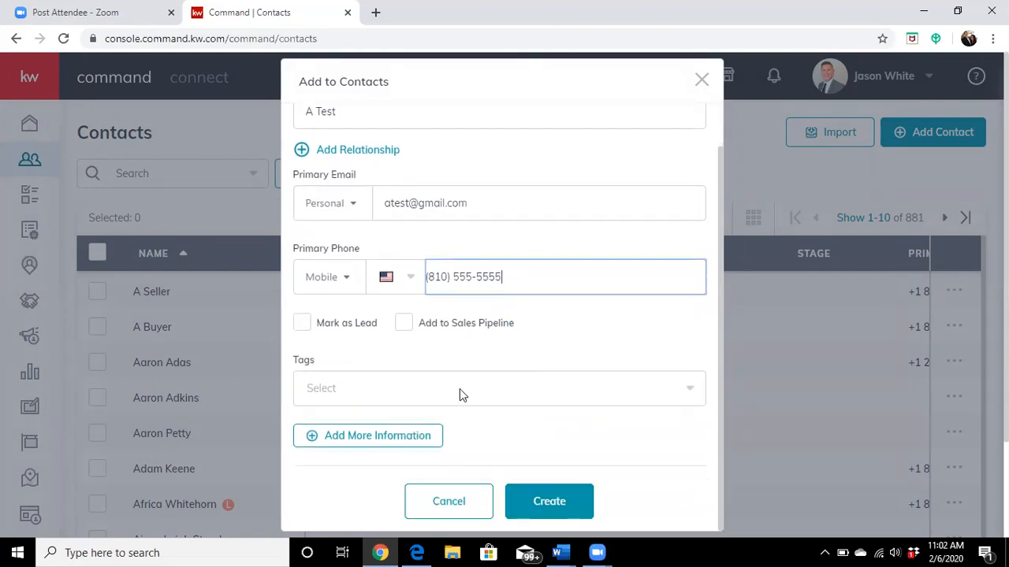
pyautogui.click(406, 441)
pyautogui.scroll(-1, 442, 428)
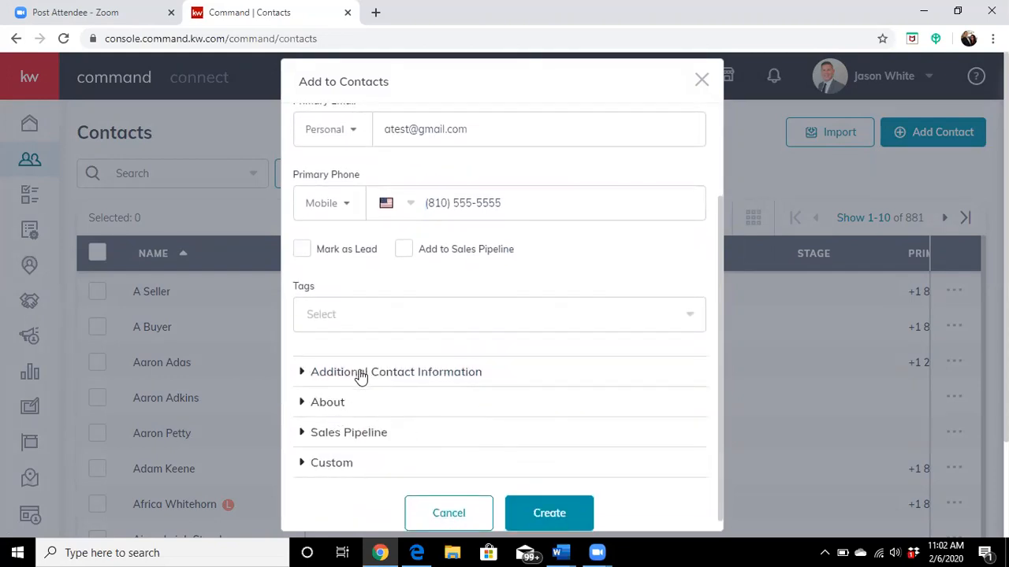
pyautogui.scroll(2, 485, 409)
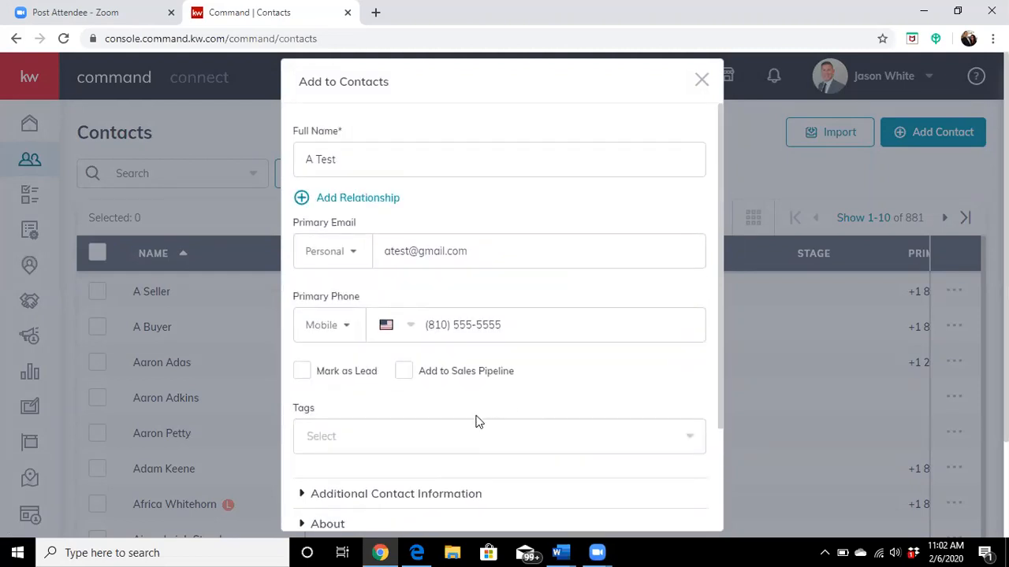
# Step: Search the available contact tags for "Open" and clear the search without choosing a tag
pyautogui.click(411, 439)
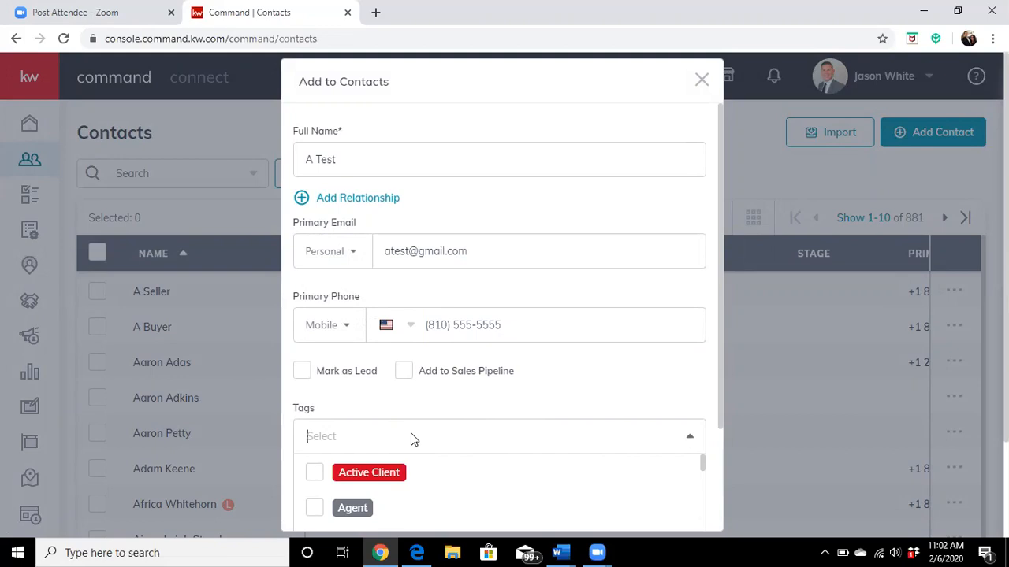
pyautogui.write('Open')
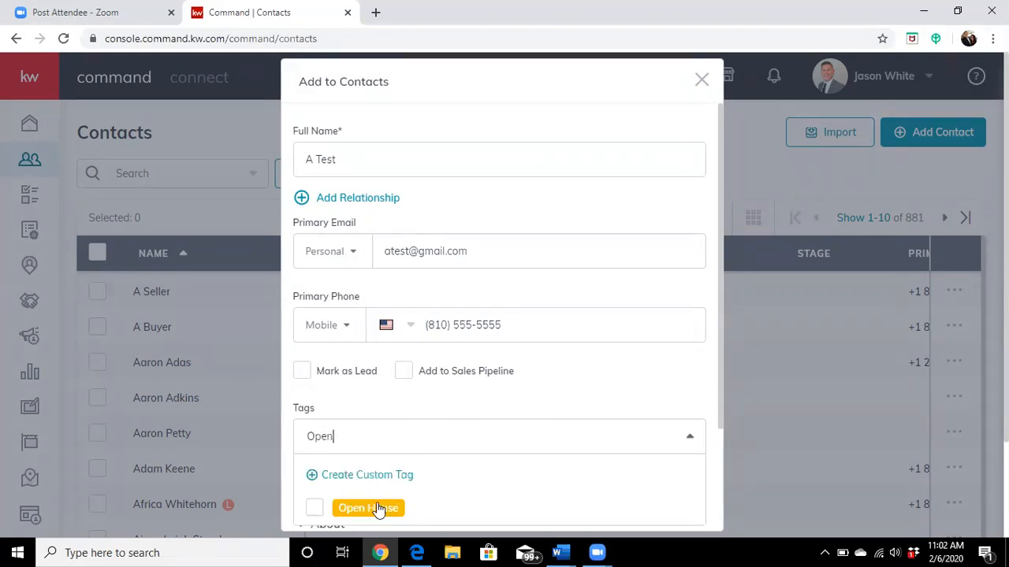
pyautogui.press('BackSpace')
pyautogui.press('BackSpace')
pyautogui.press('BackSpace')
pyautogui.press('BackSpace')
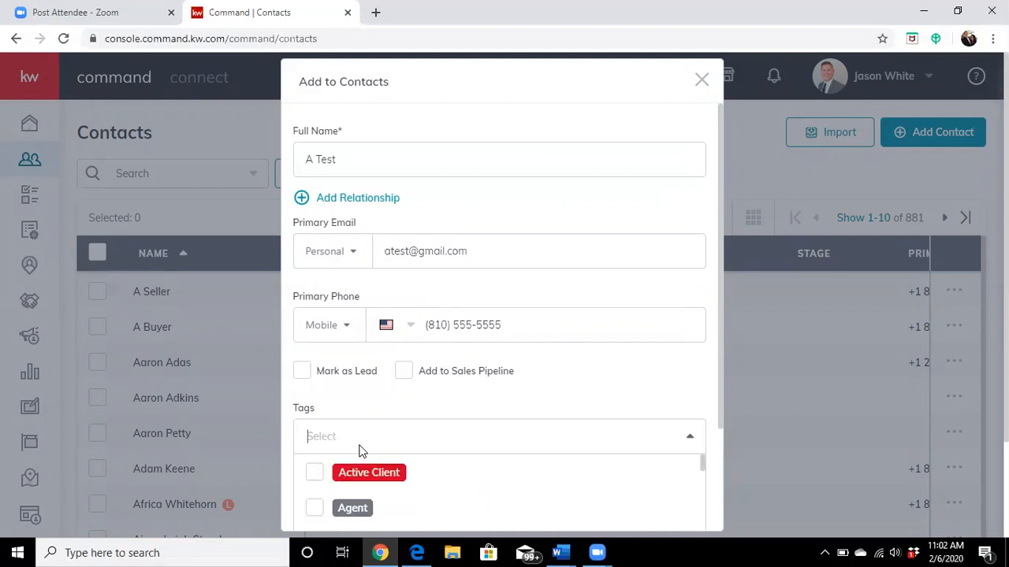
pyautogui.write(':')
pyautogui.press('BackSpace')
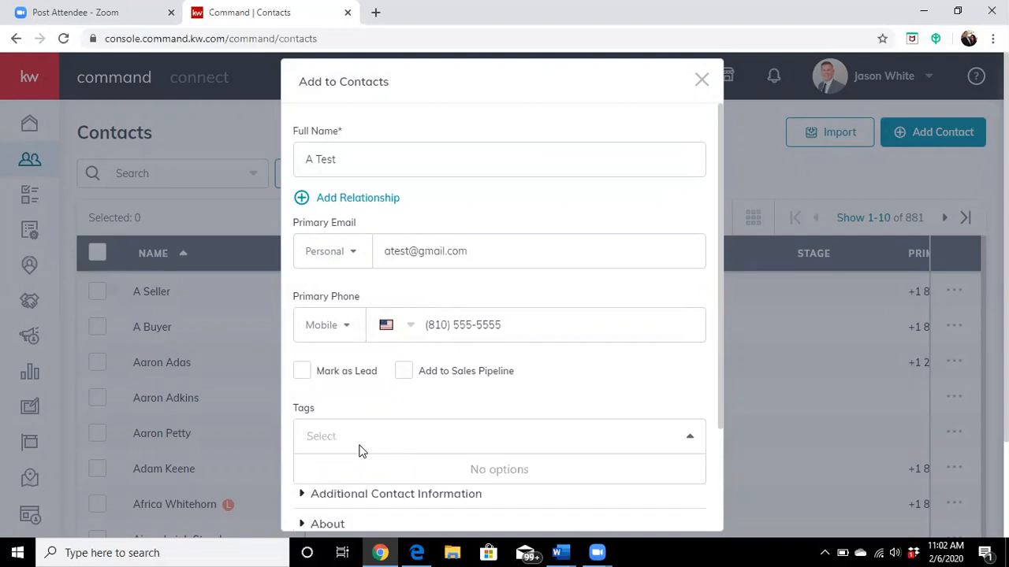
# Step: Create a custom tag named "Pipline Test" and add it to the new contact
pyautogui.write('Piple')
pyautogui.write('ne Test')
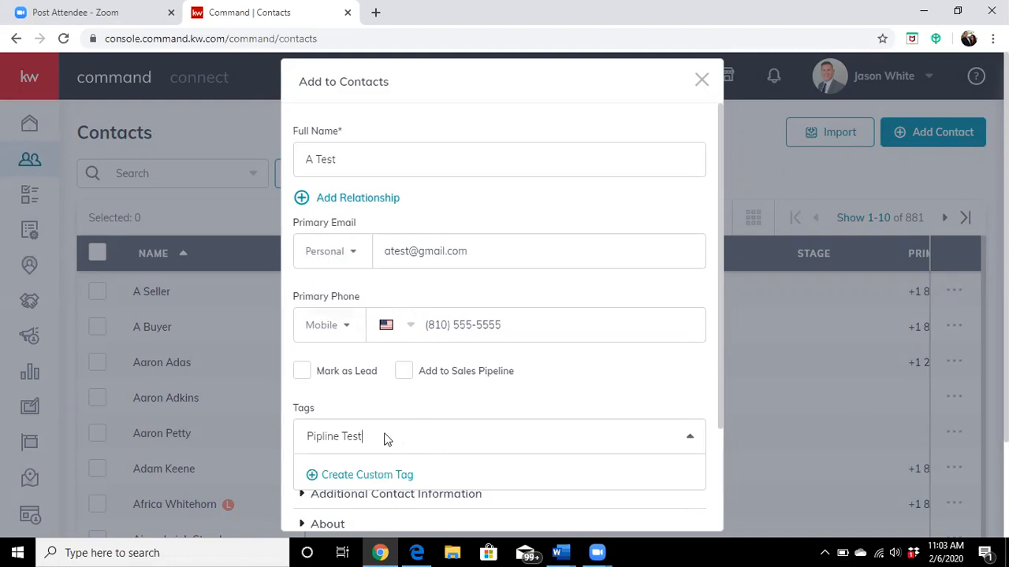
pyautogui.click(387, 476)
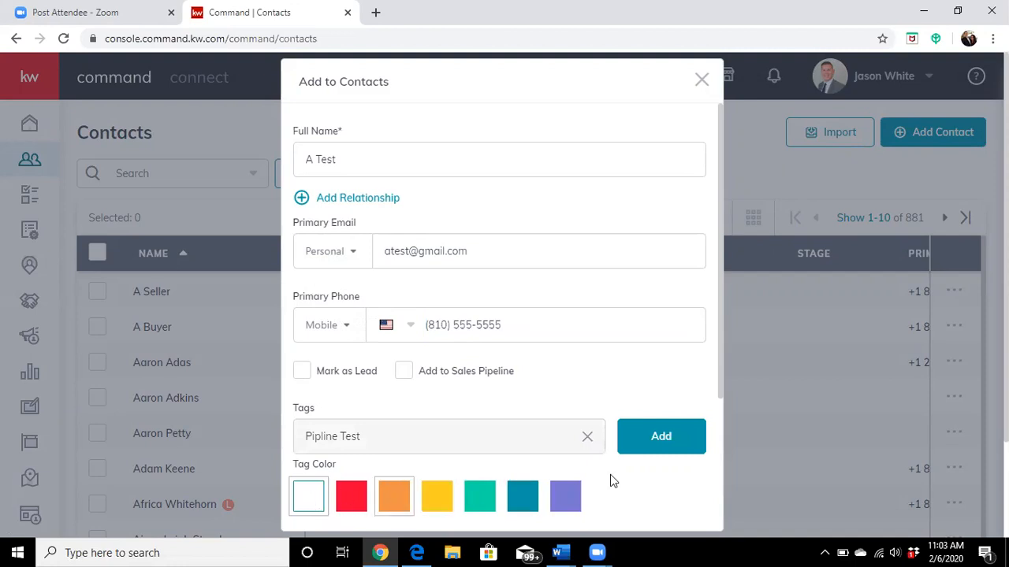
pyautogui.click(661, 437)
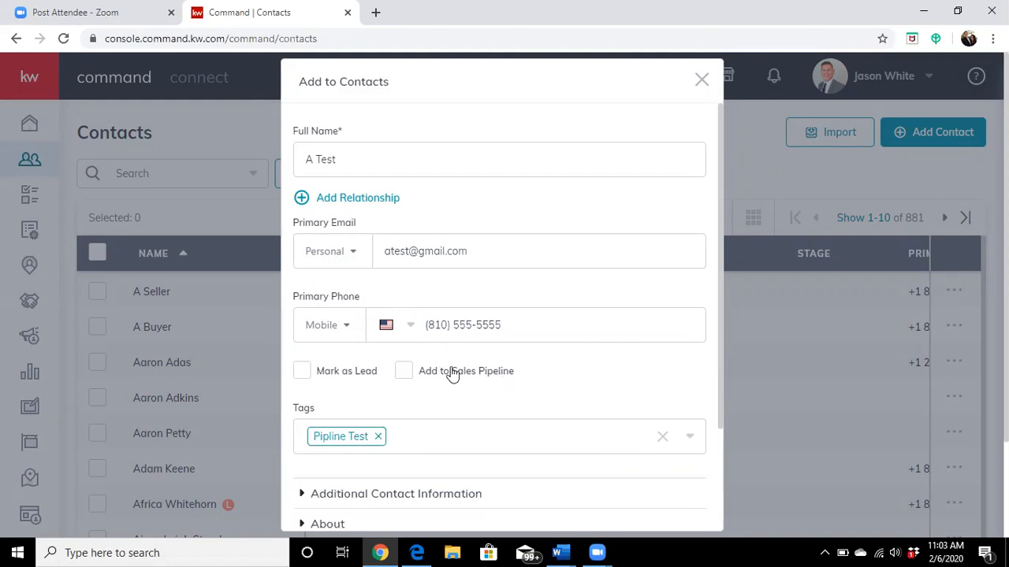
# Step: Mark the new contact for the sales pipeline and create the contact
pyautogui.scroll(-3, 574, 374)
pyautogui.scroll(3, 520, 394)
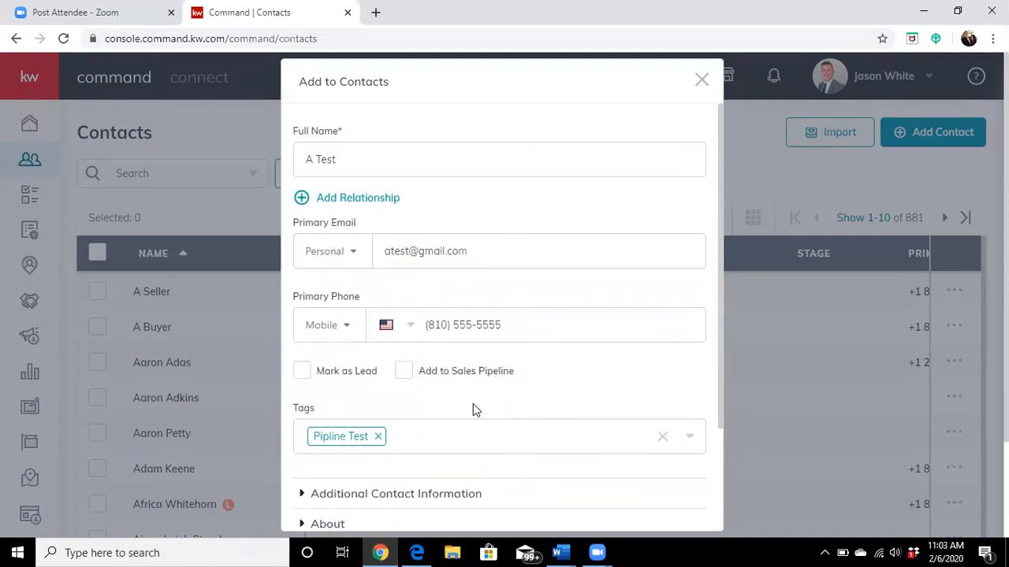
pyautogui.click(407, 376)
pyautogui.scroll(-2, 552, 355)
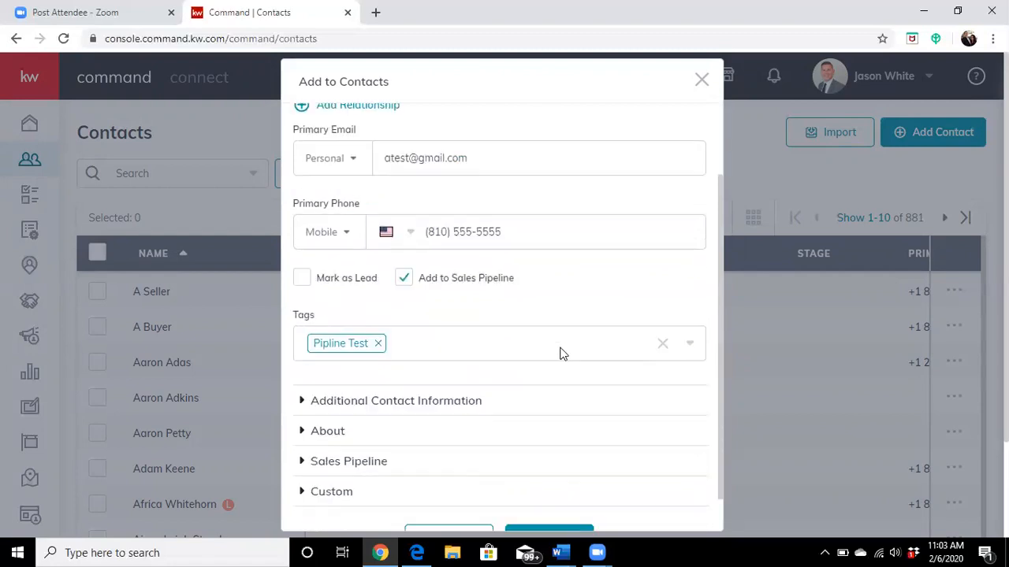
pyautogui.click(552, 502)
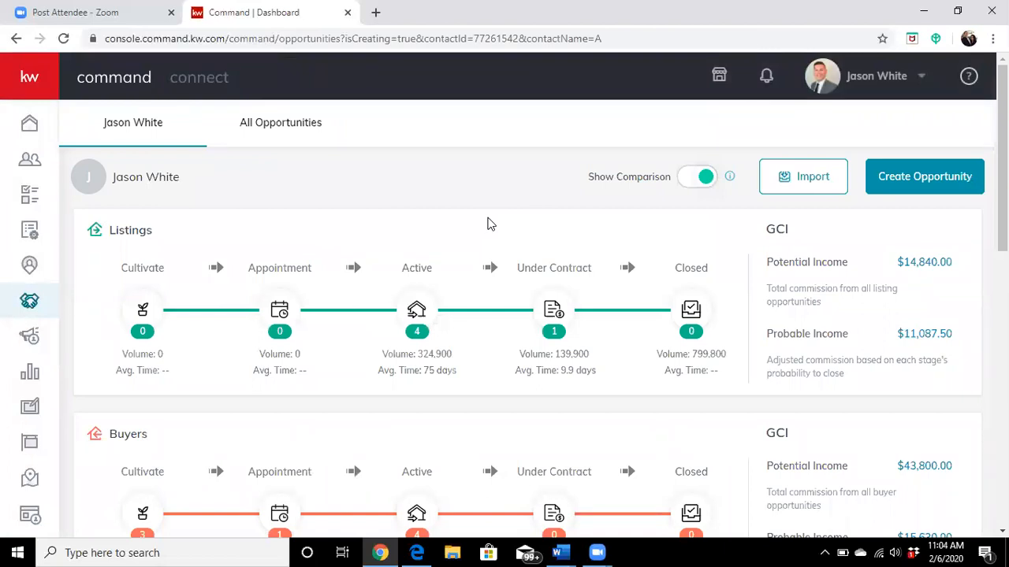
# Step: Start a new opportunity and set its type to Buyer
pyautogui.scroll(-2, 473, 229)
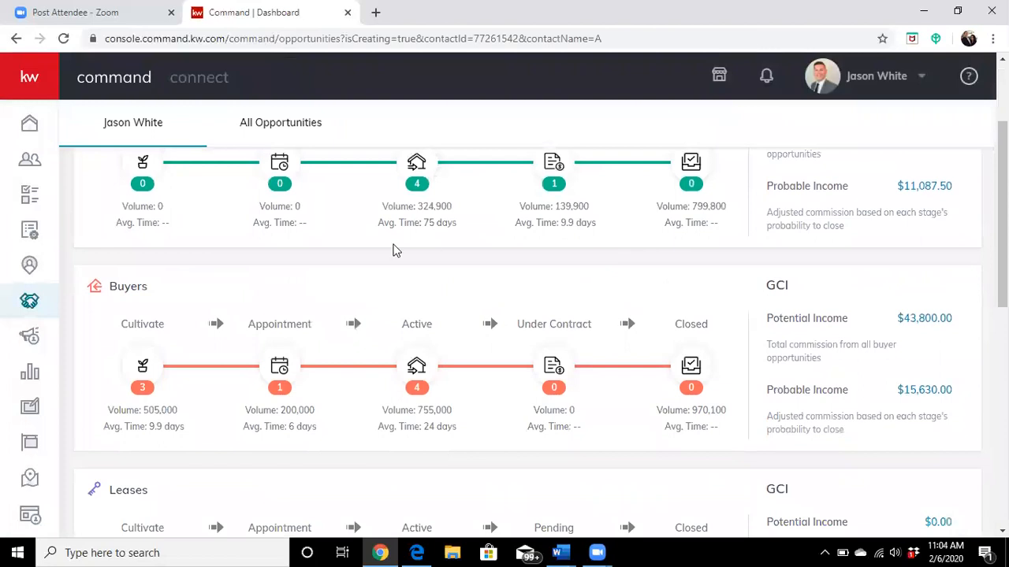
pyautogui.scroll(2, 273, 335)
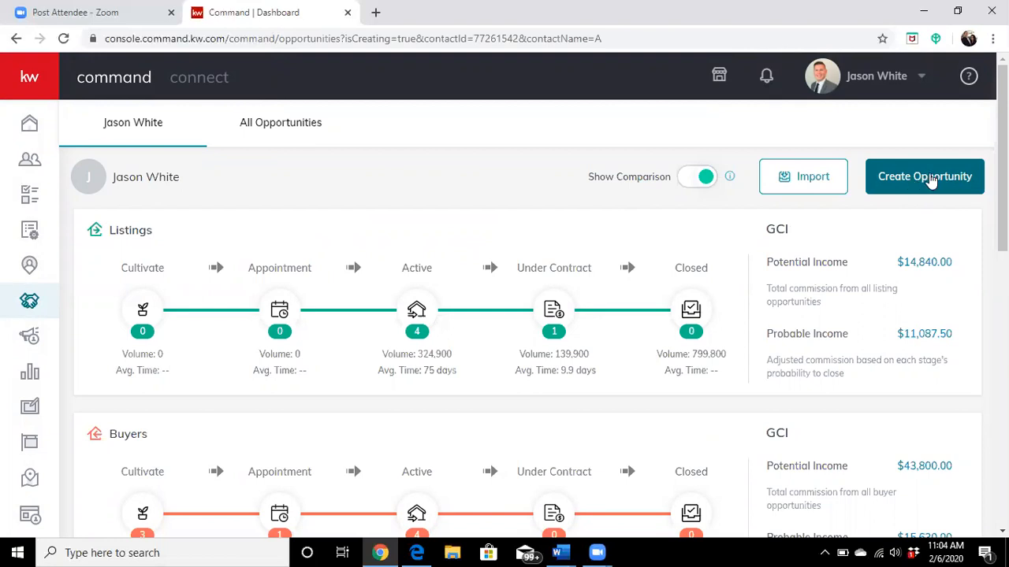
pyautogui.click(932, 179)
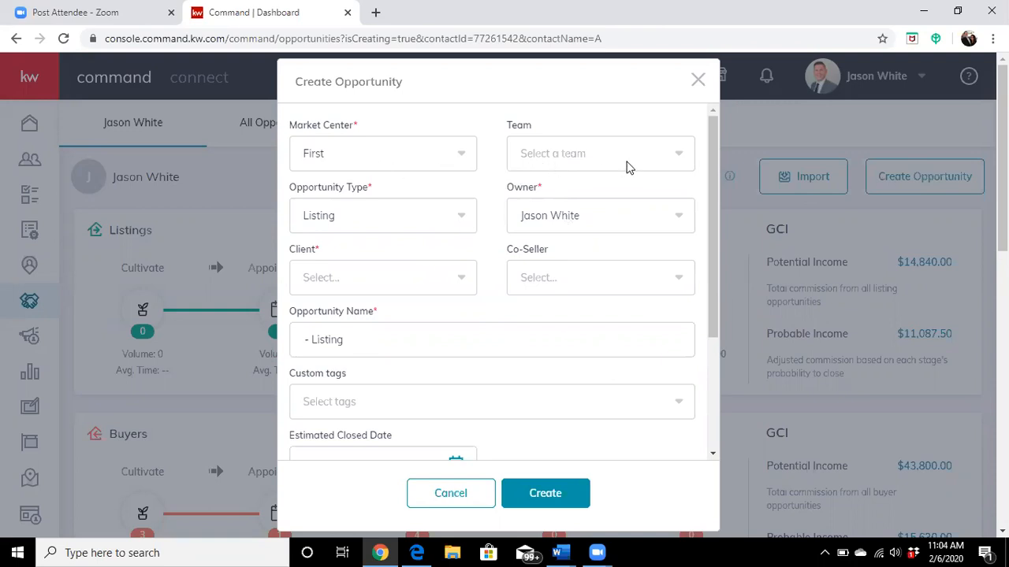
pyautogui.click(418, 215)
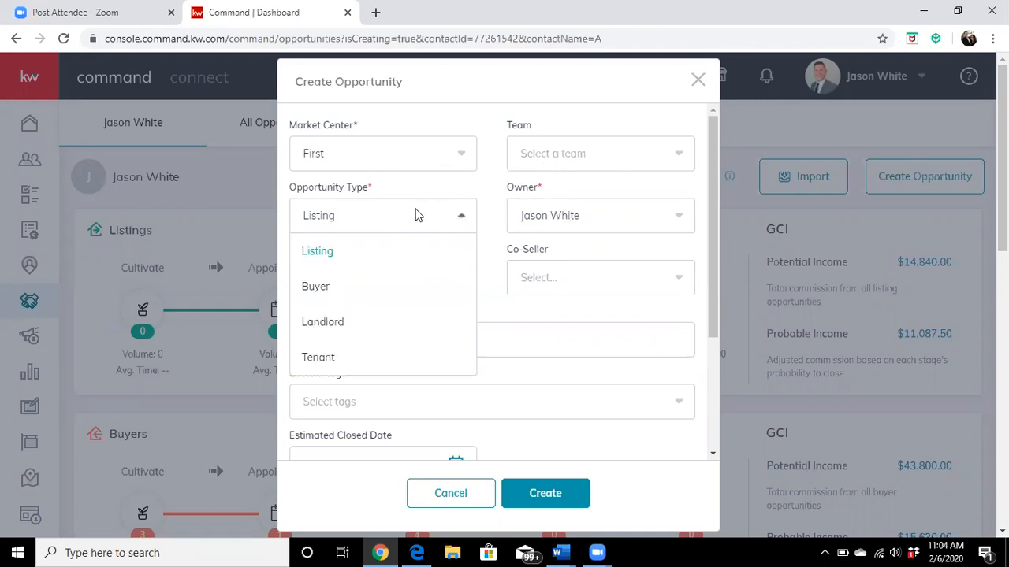
pyautogui.click(344, 287)
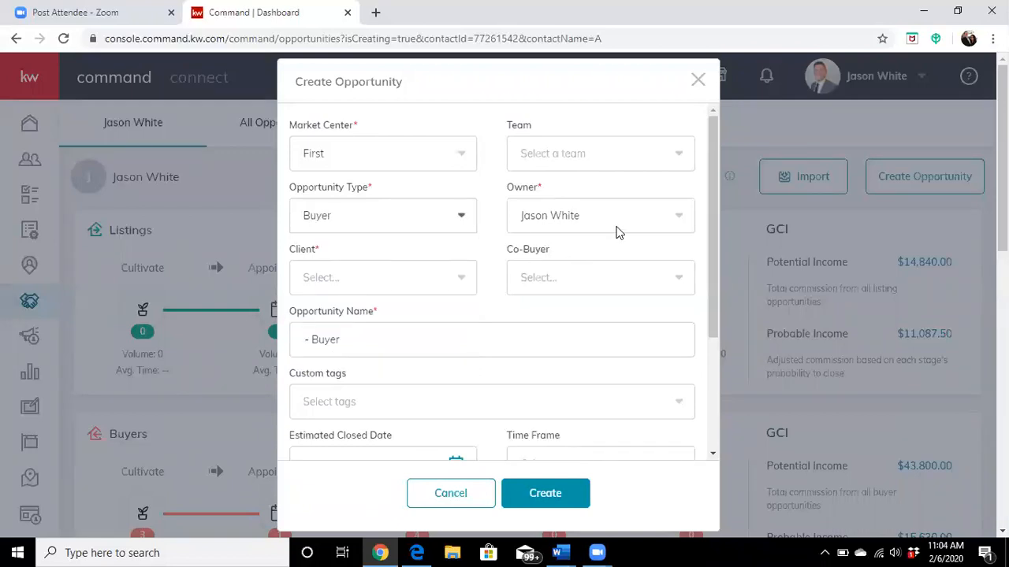
pyautogui.click(409, 282)
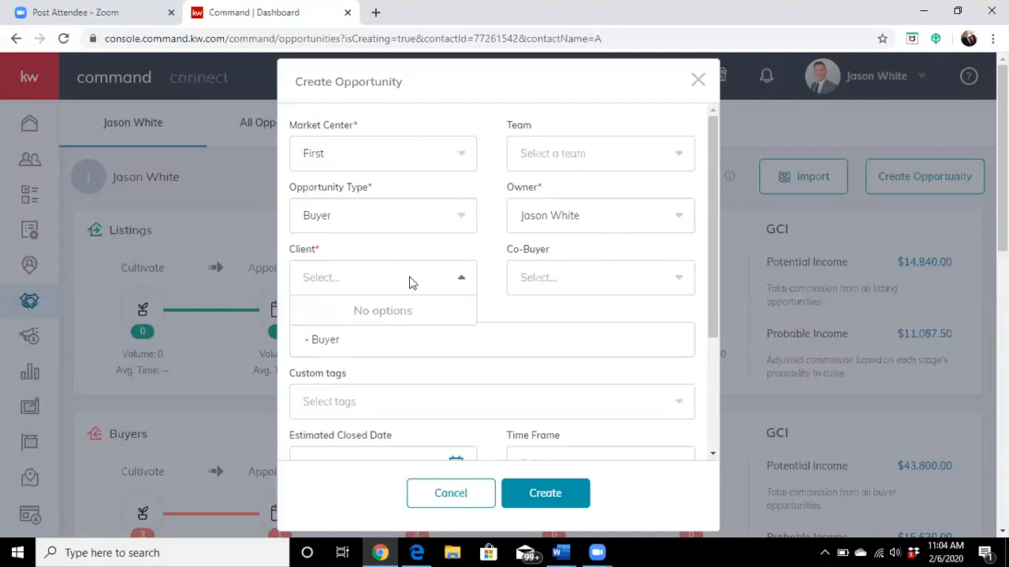
pyautogui.write('A test')
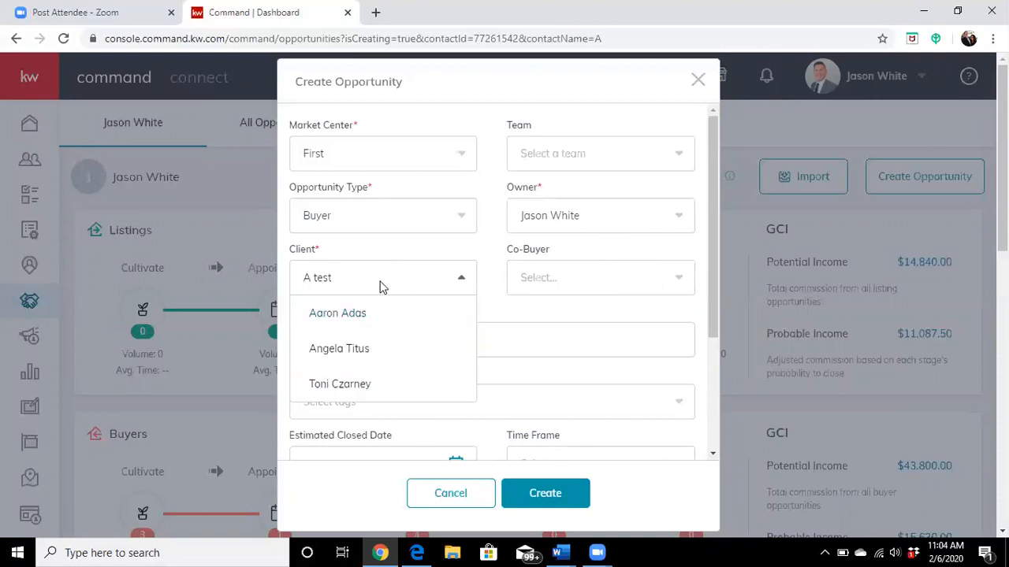
pyautogui.press('BackSpace')
pyautogui.press('BackSpace')
pyautogui.press('BackSpace')
pyautogui.press('BackSpace')
pyautogui.scroll(-3, 362, 315)
pyautogui.scroll(3, 365, 315)
pyautogui.press('BackSpace')
pyautogui.press('BackSpace')
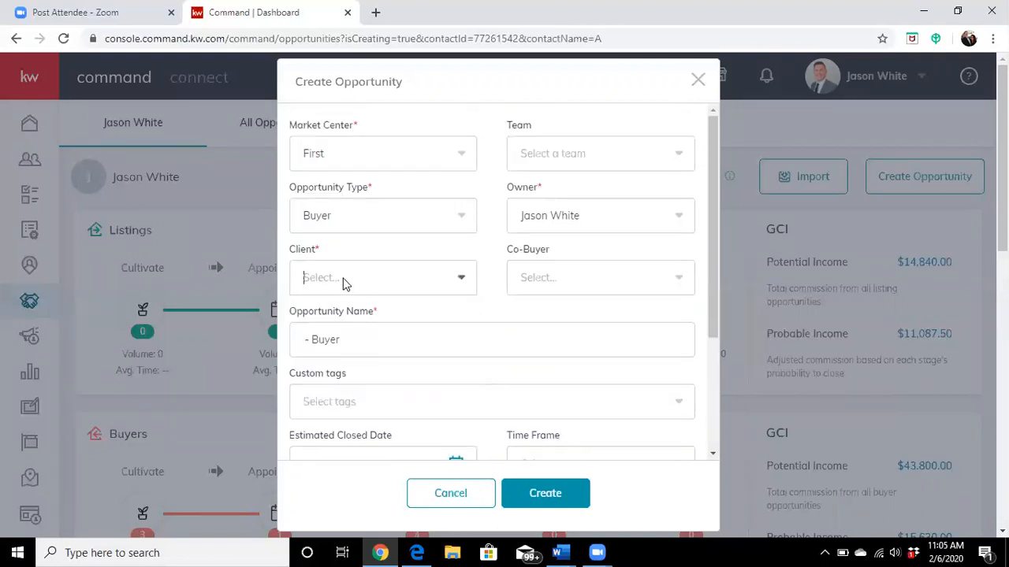
# Step: Search the clients for "test" and select the newly created contact as the opportunity's client
pyautogui.write('test')
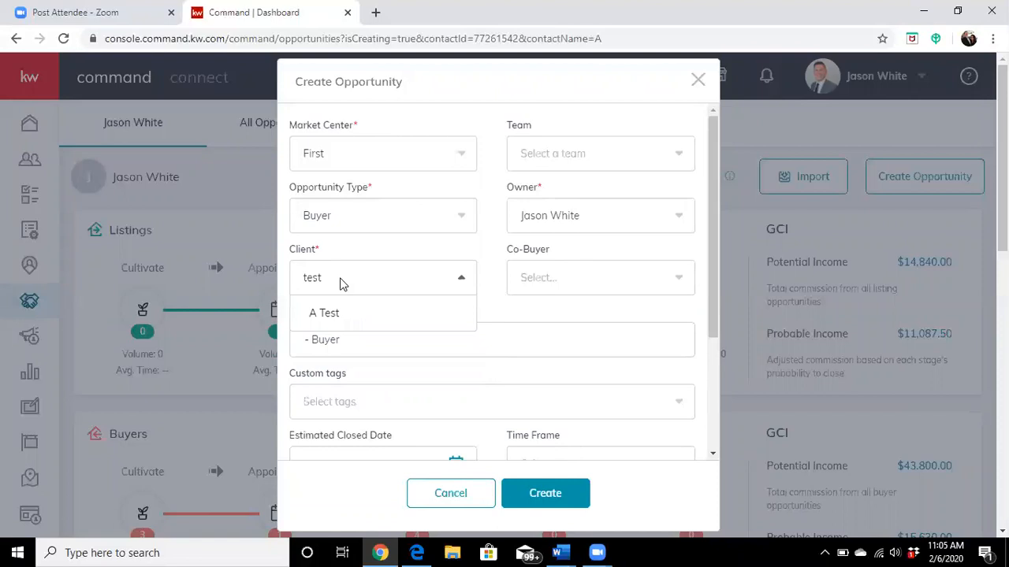
pyautogui.click(315, 316)
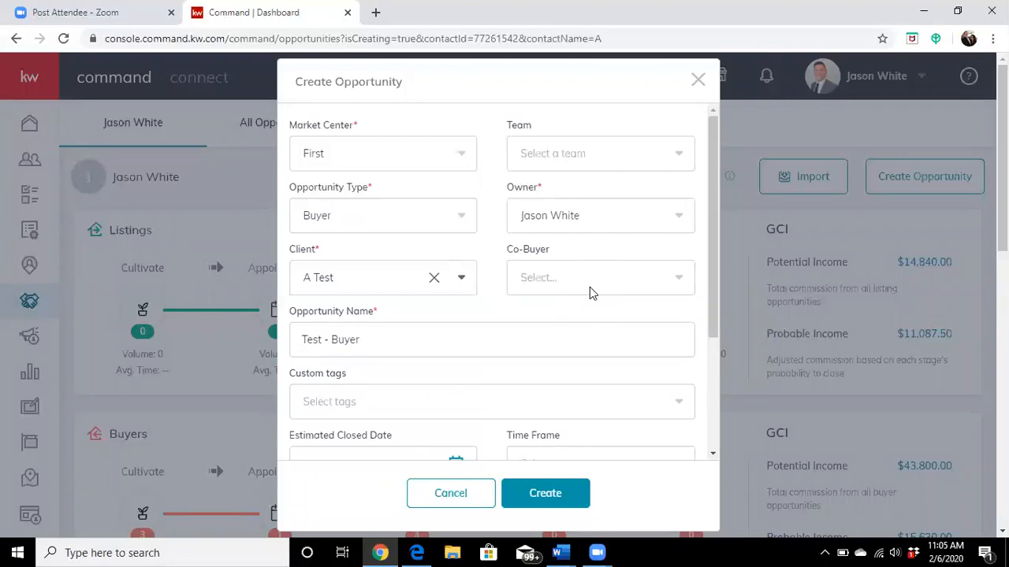
pyautogui.scroll(-1, 591, 296)
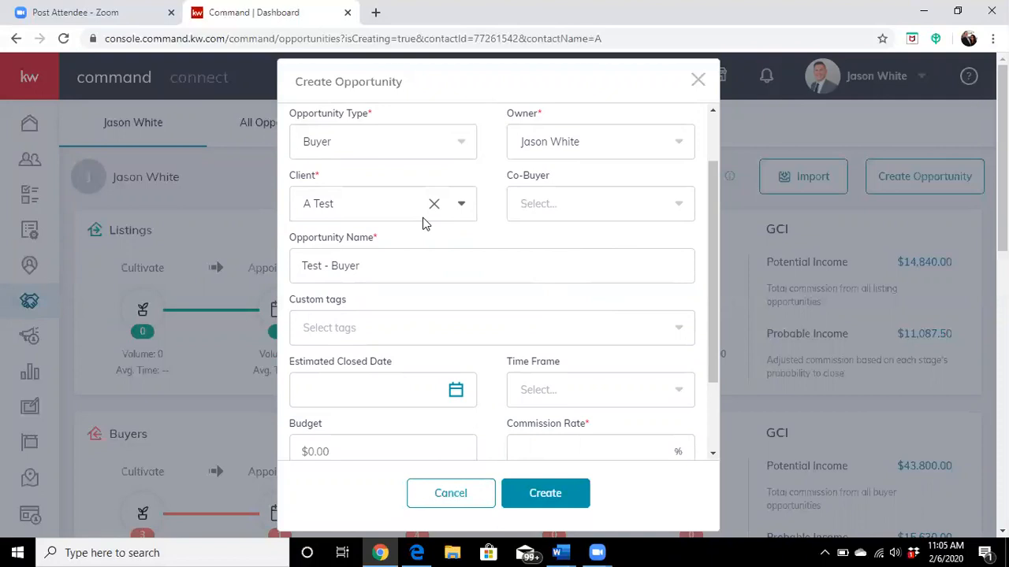
pyautogui.click(647, 208)
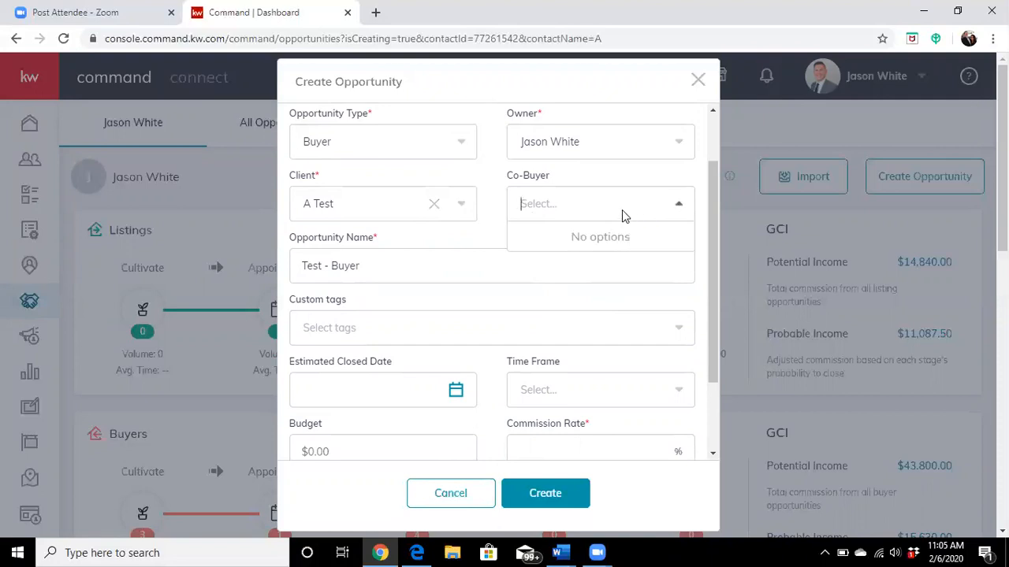
pyautogui.click(621, 210)
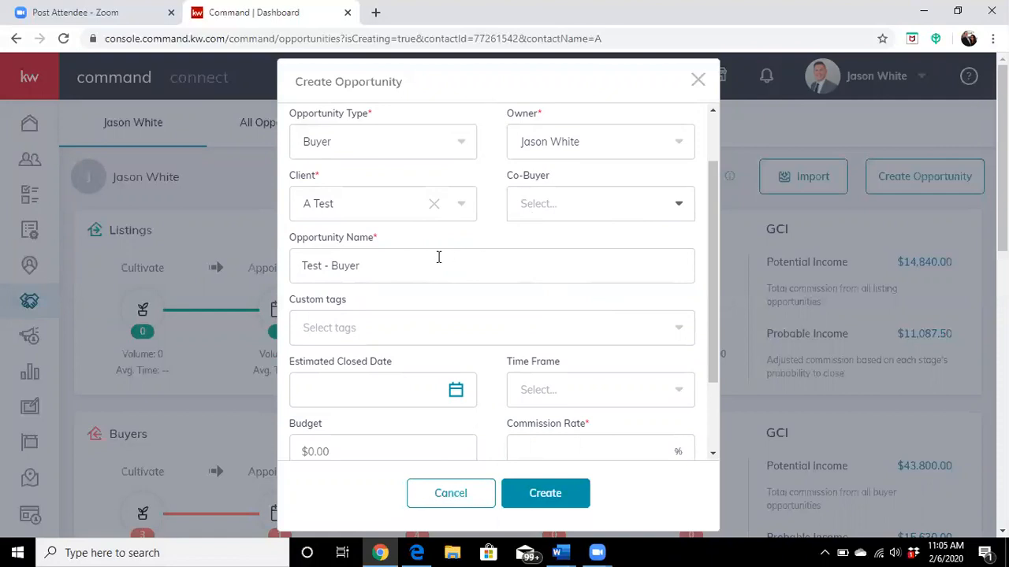
pyautogui.scroll(-1, 457, 263)
pyautogui.click(410, 195)
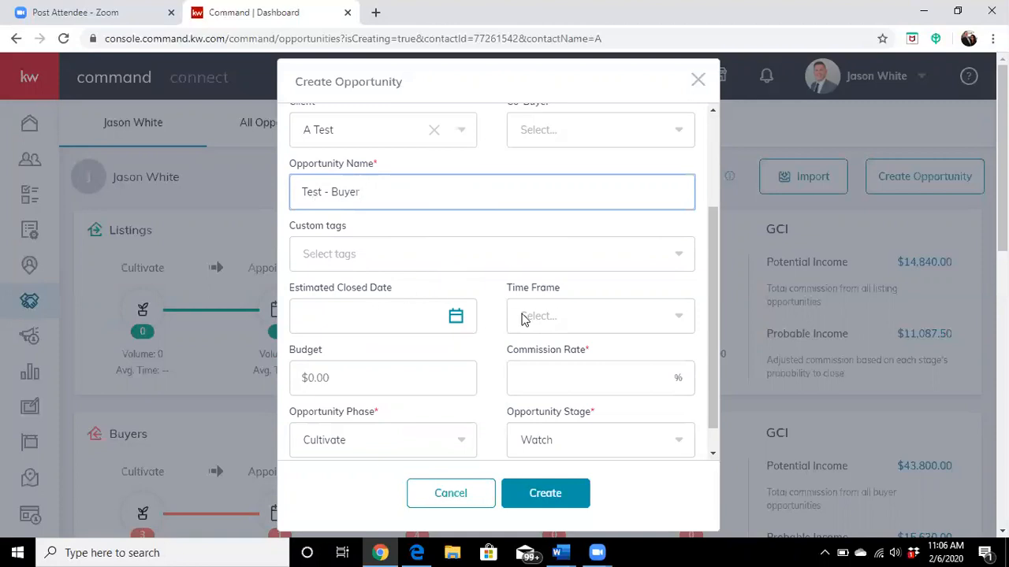
# Step: Set the buyer opportunity's budget to $100,000 and its commission rate to 3%
pyautogui.scroll(-1, 567, 324)
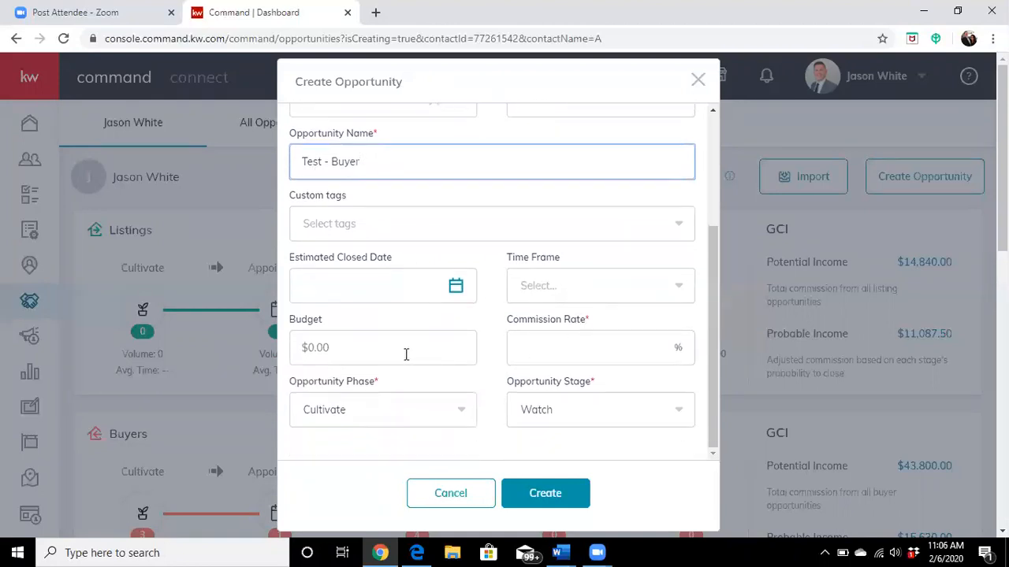
pyautogui.click(407, 359)
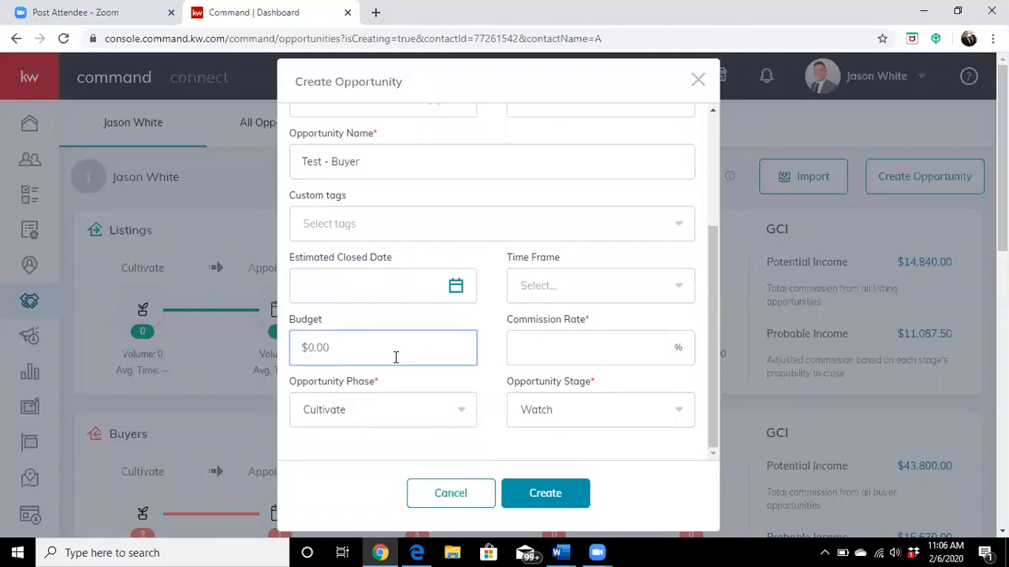
pyautogui.write('100,000')
pyautogui.click(615, 348)
pyautogui.write('3')
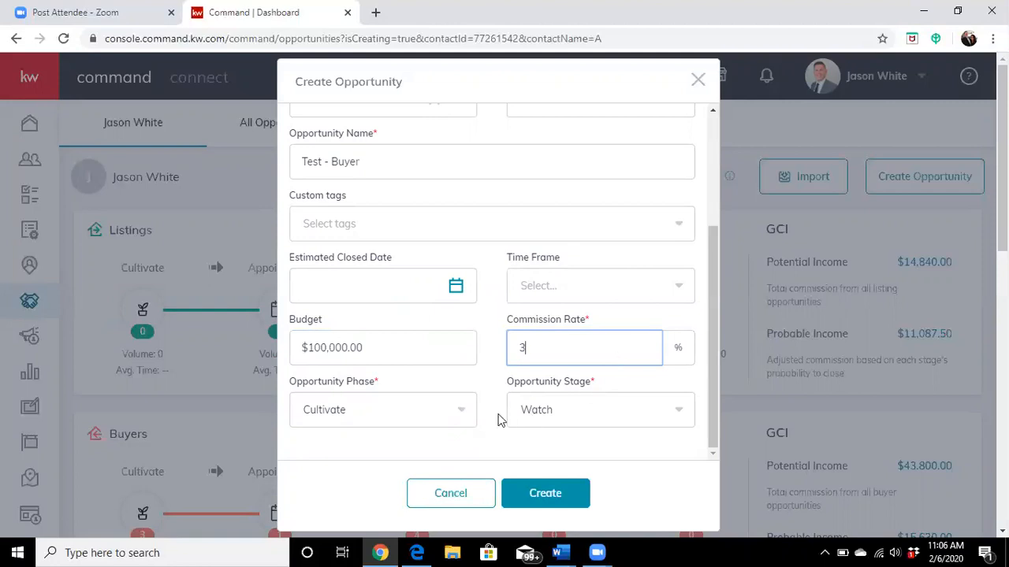
# Step: Examine the phase choices and the custom tags available for the new buyer opportunity
pyautogui.click(398, 423)
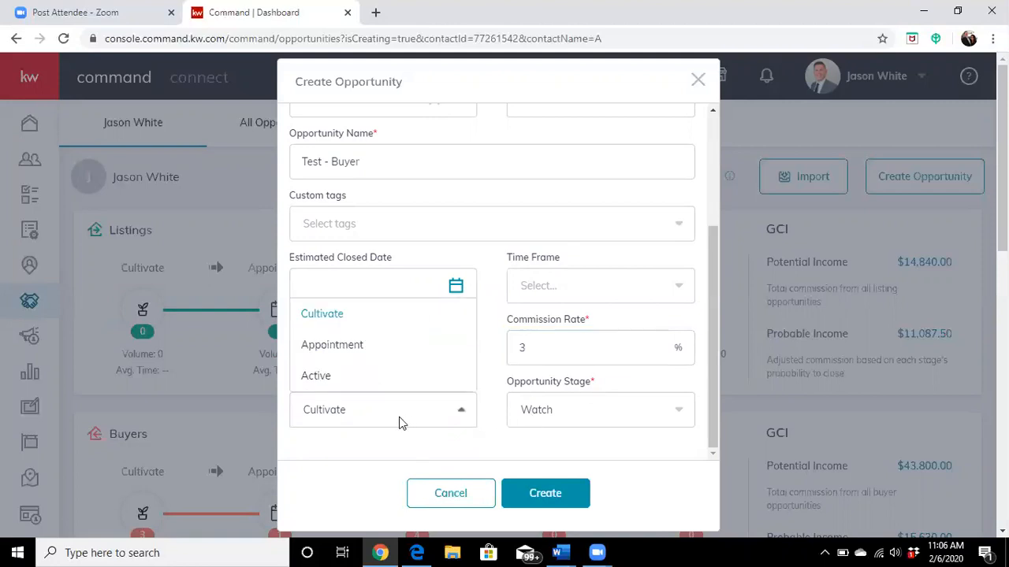
pyautogui.click(387, 452)
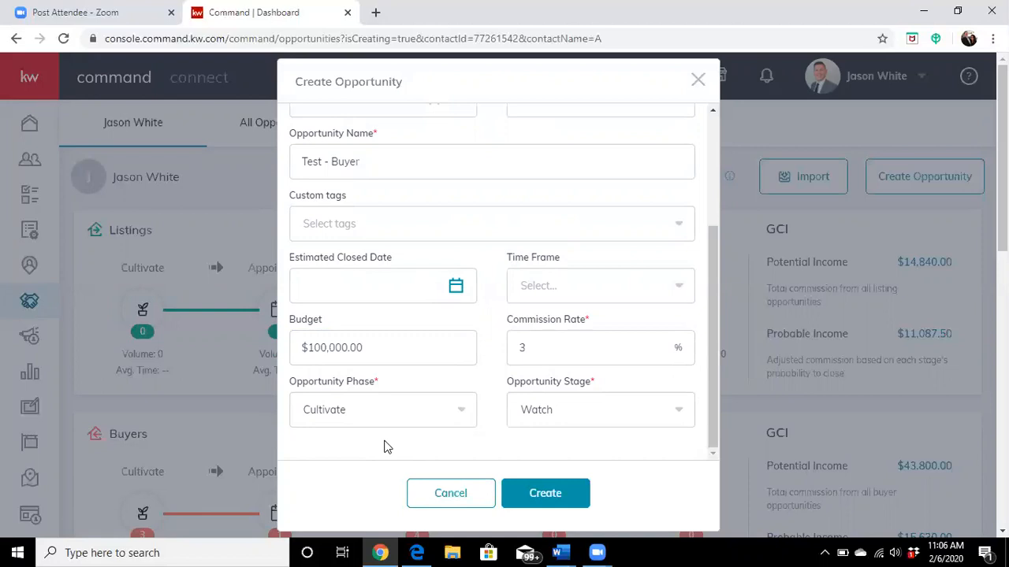
pyautogui.click(375, 409)
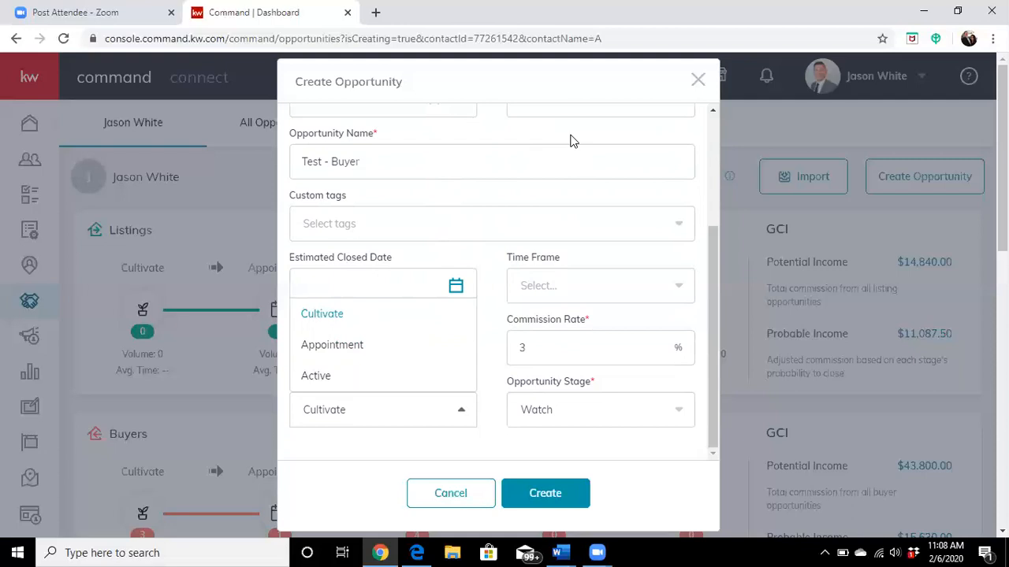
pyautogui.click(544, 228)
pyautogui.click(544, 228)
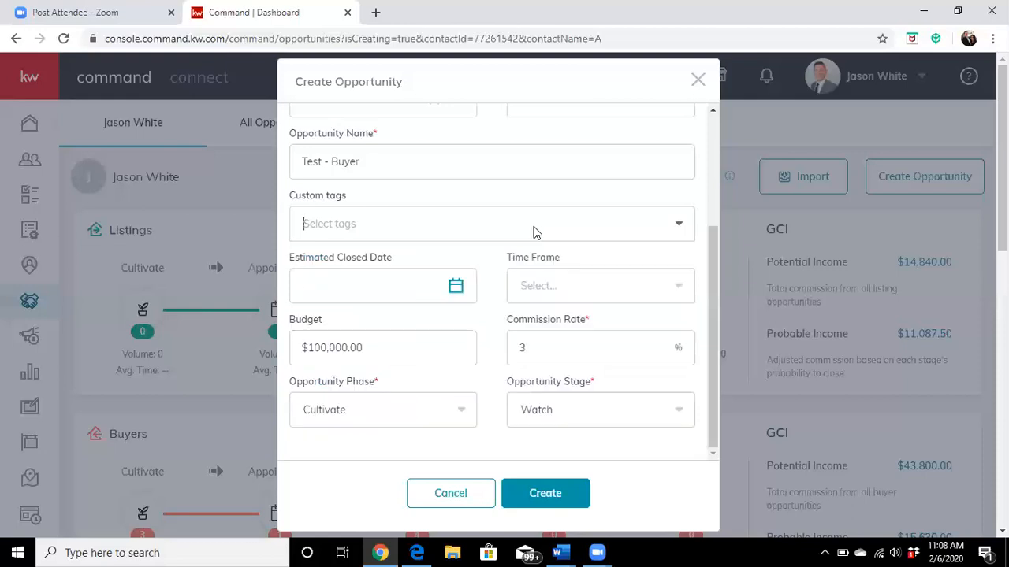
pyautogui.click(434, 223)
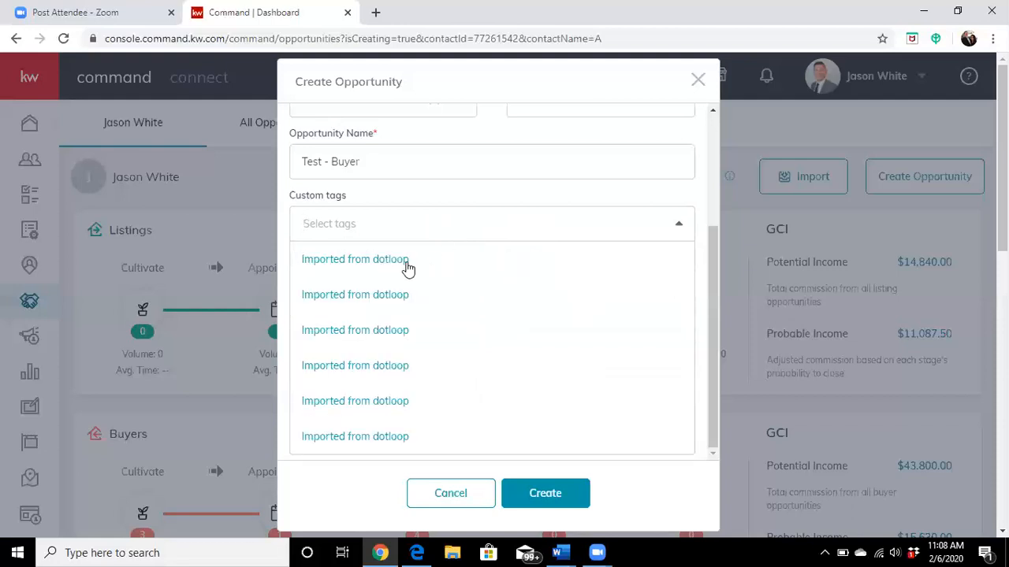
pyautogui.click(421, 223)
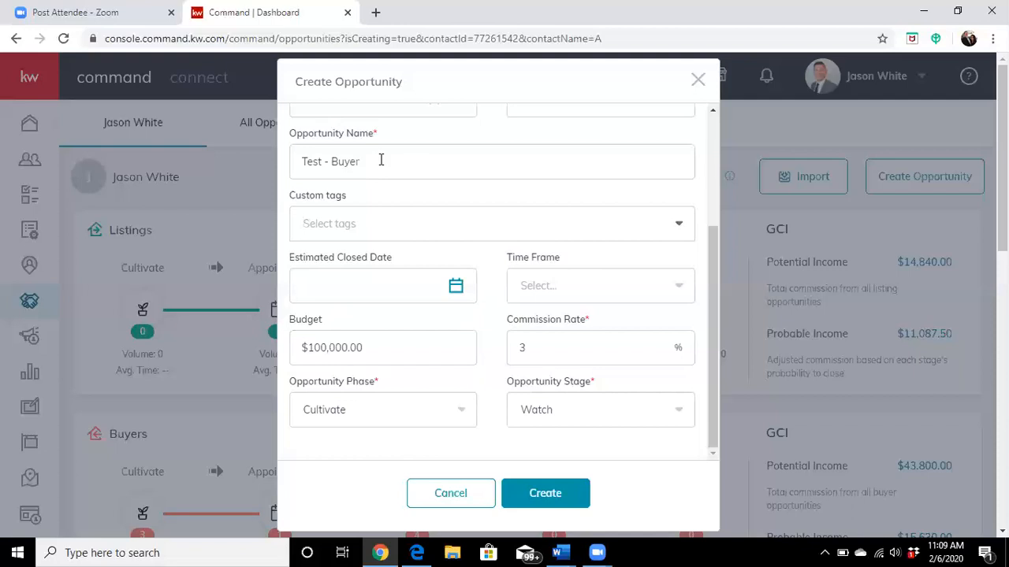
pyautogui.scroll(-1, 385, 224)
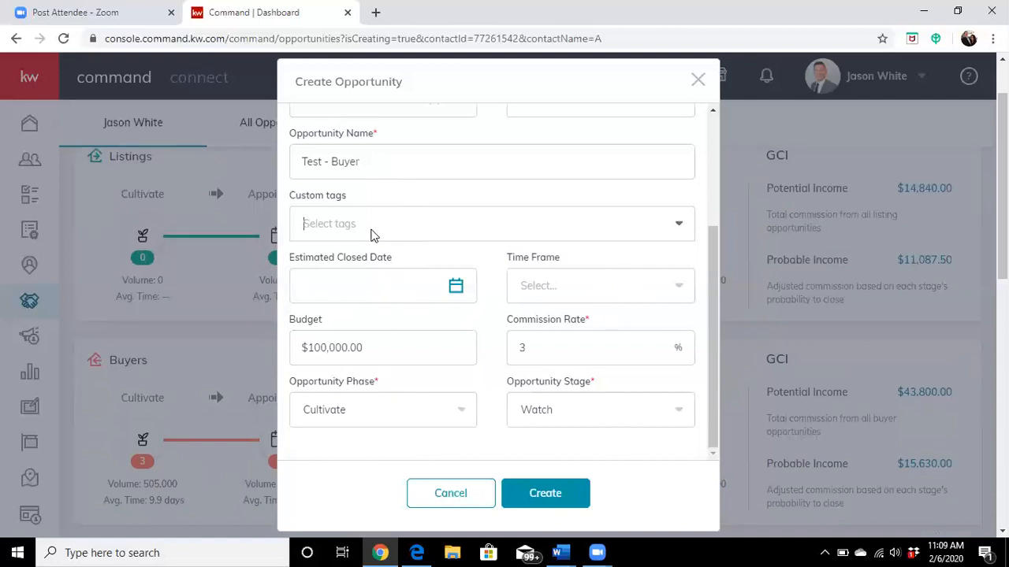
# Step: Set the opportunity's phase to Cultivate and its stage to Nurture, and create the opportunity
pyautogui.click(376, 412)
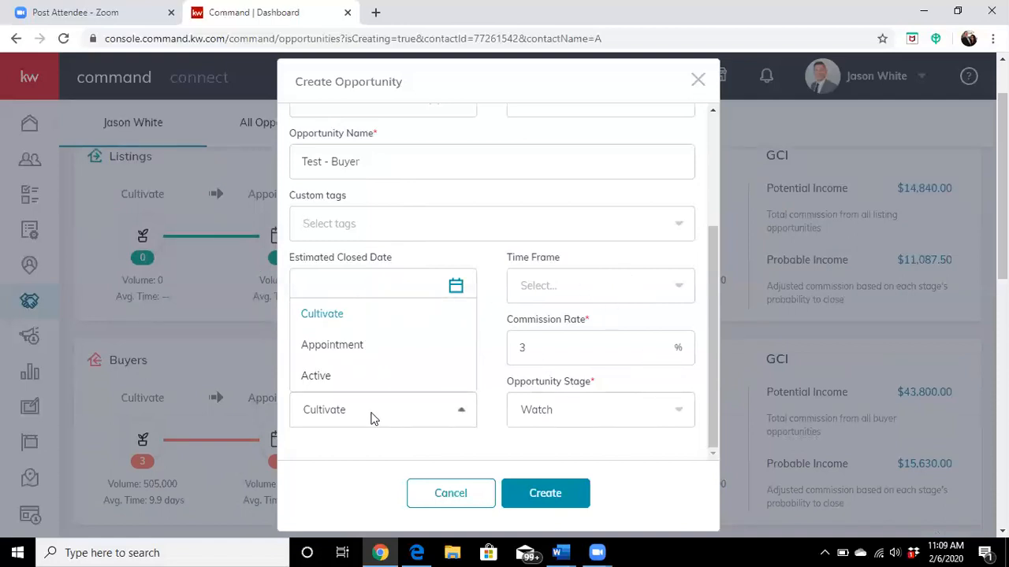
pyautogui.click(337, 319)
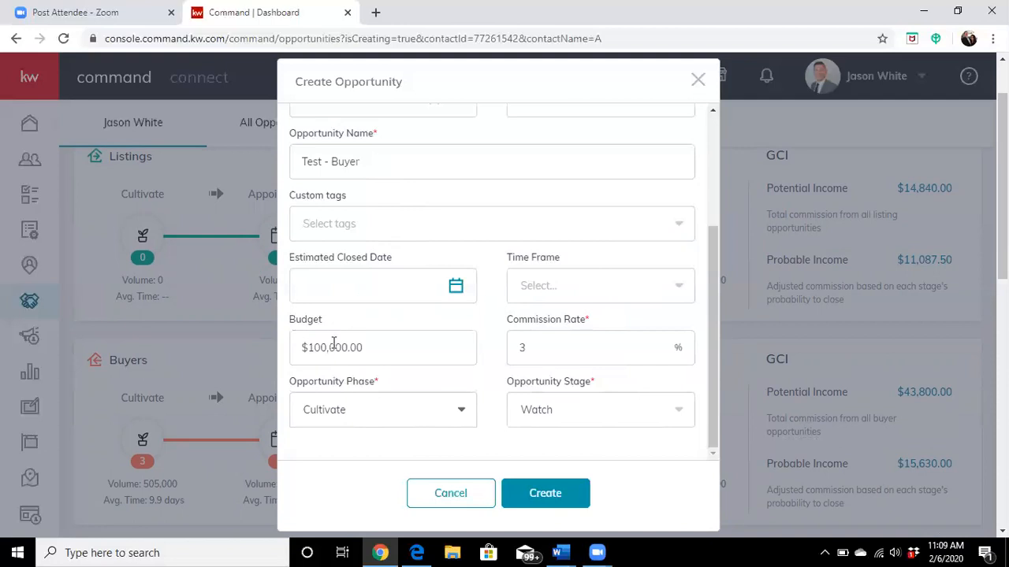
pyautogui.click(607, 411)
pyautogui.click(562, 351)
pyautogui.click(585, 403)
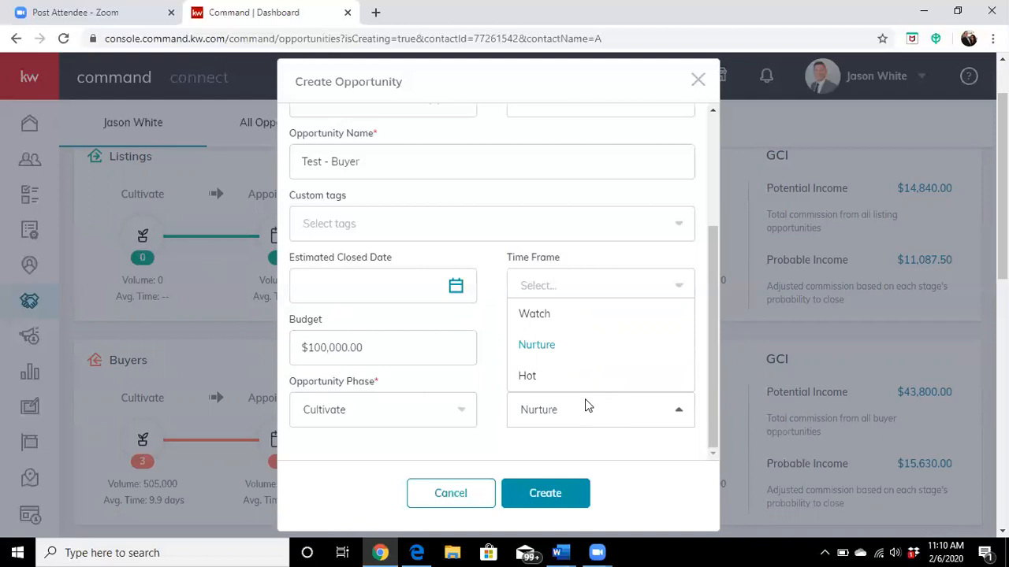
pyautogui.click(553, 347)
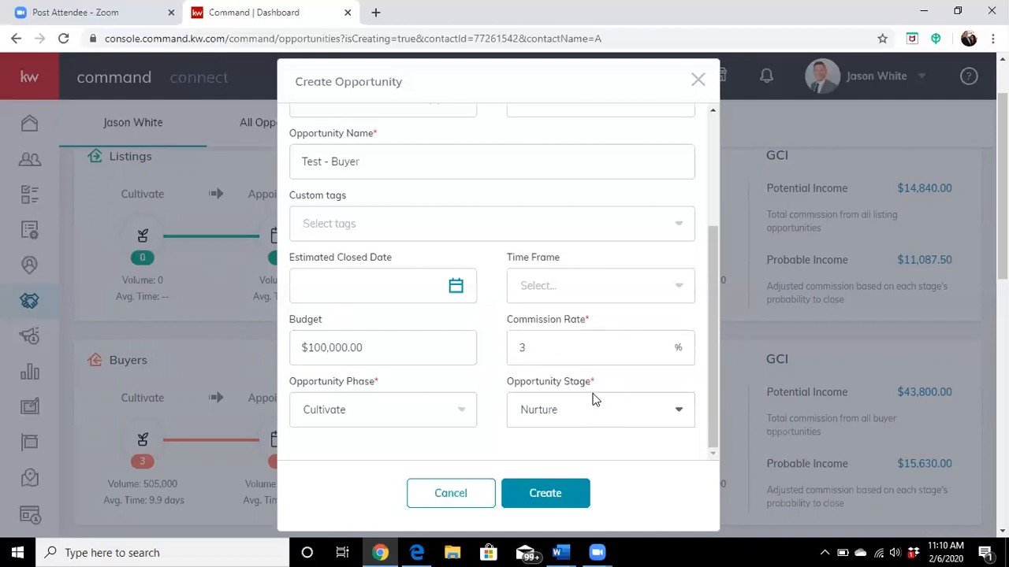
pyautogui.click(548, 493)
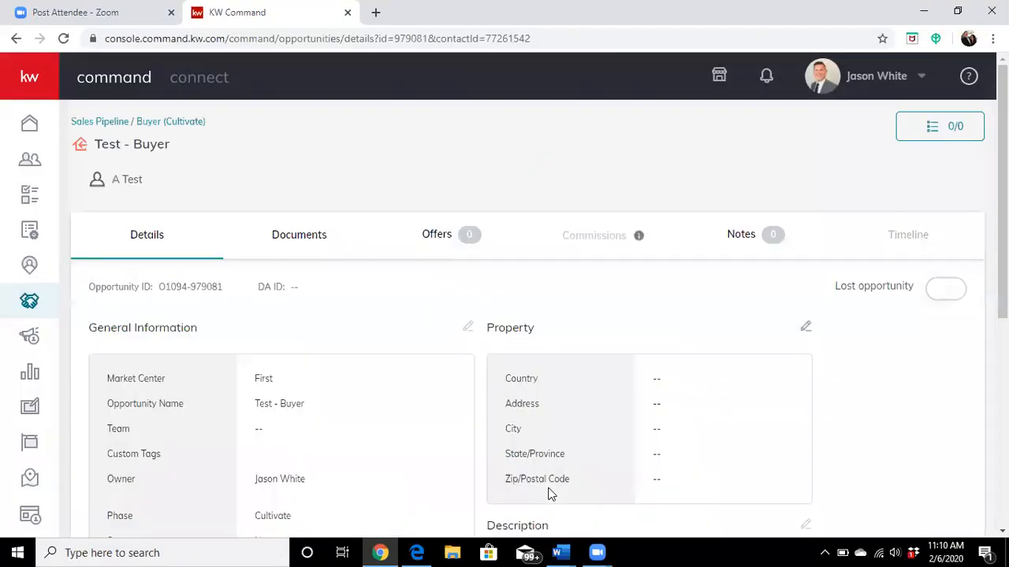
# Step: Look over the general information and property details of the newly created Test - Buyer opportunity
pyautogui.scroll(-2, 556, 296)
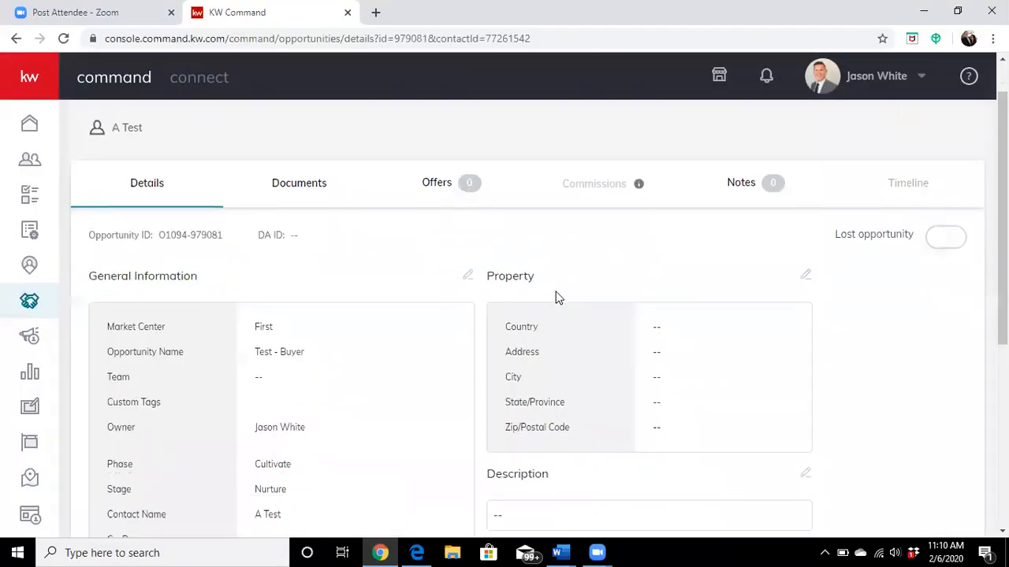
pyautogui.scroll(2, 777, 303)
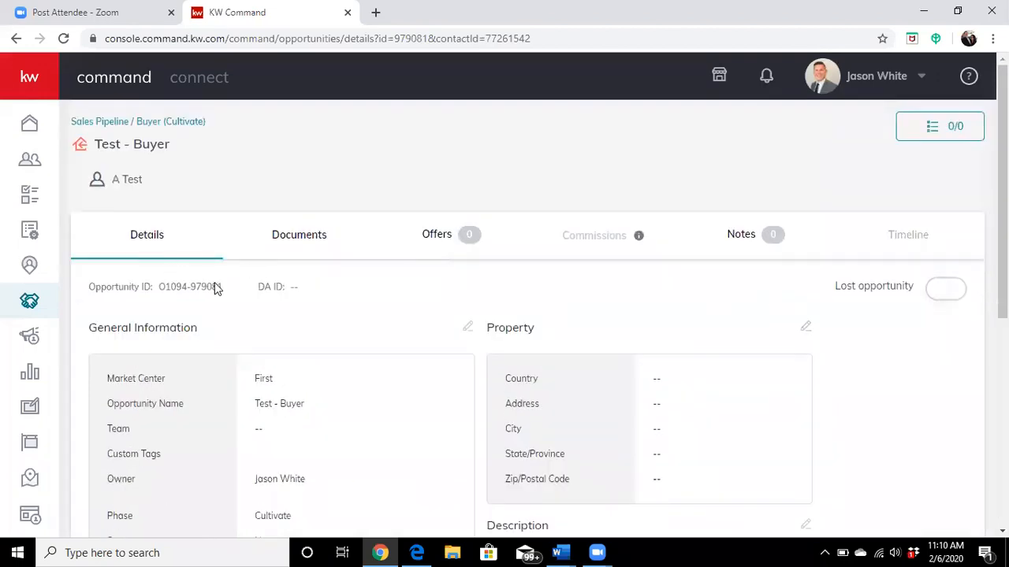
pyautogui.scroll(-5, 709, 347)
pyautogui.scroll(5, 780, 361)
pyautogui.scroll(-1, 729, 295)
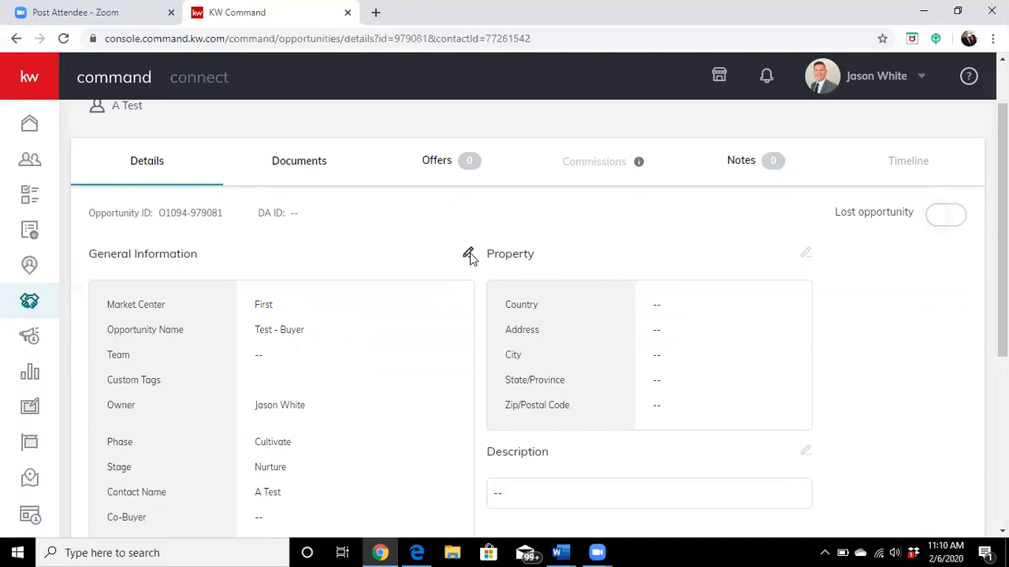
# Step: Open the opportunity's general information for editing, review its date, budget and finance fields, and cancel without saving
pyautogui.click(468, 254)
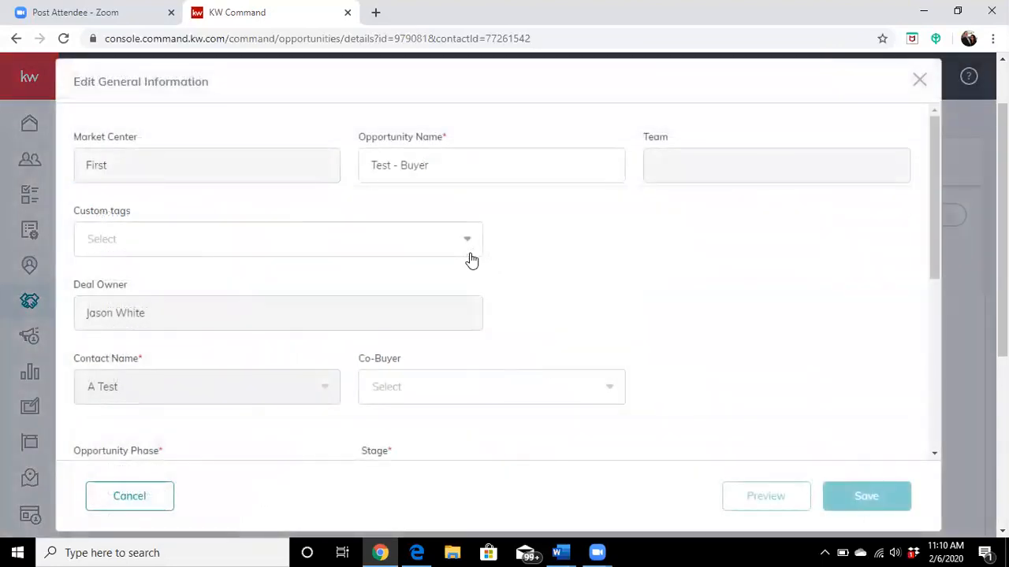
pyautogui.scroll(-2, 611, 253)
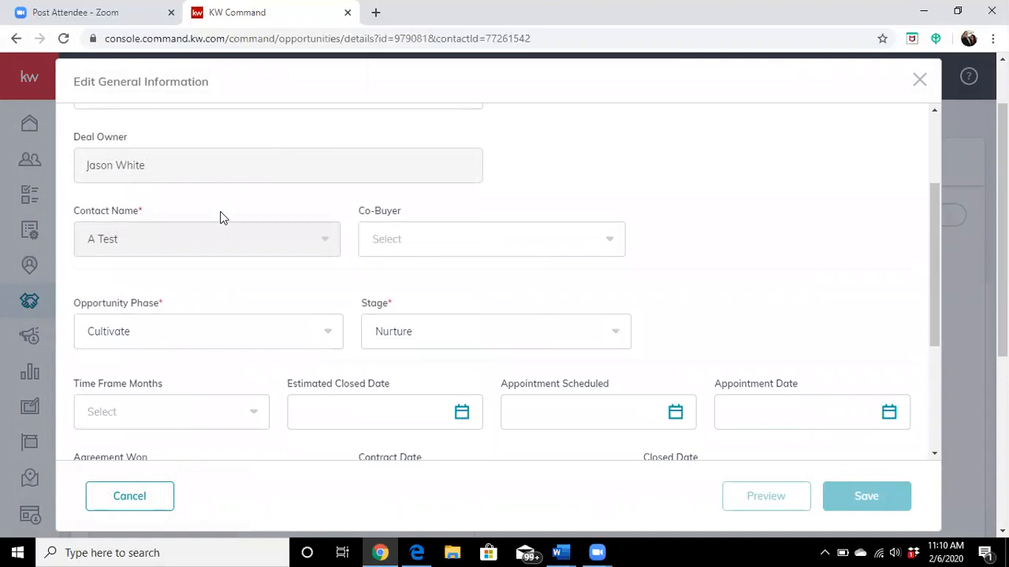
pyautogui.scroll(-1, 570, 263)
pyautogui.scroll(-2, 512, 355)
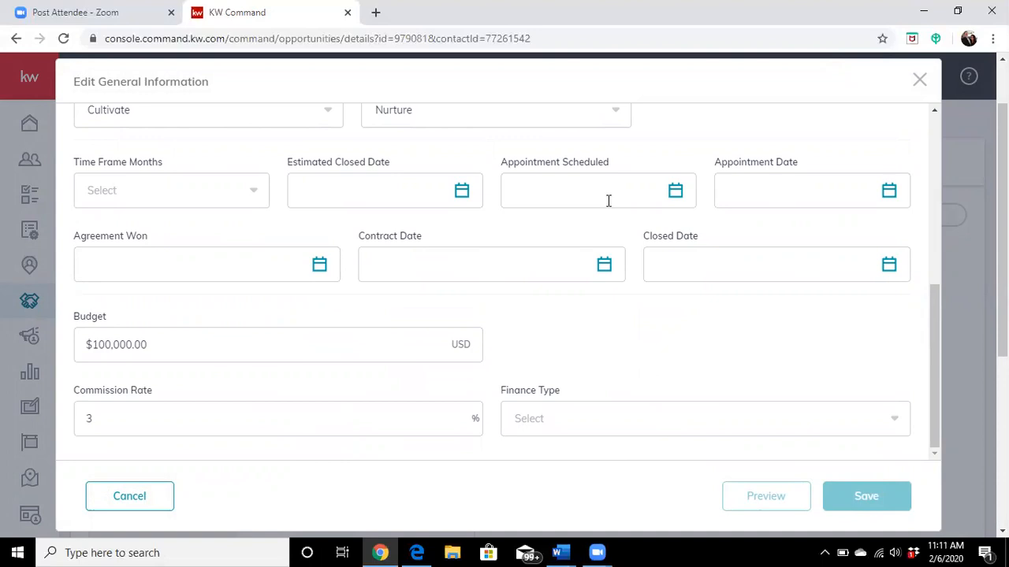
pyautogui.scroll(-1, 524, 344)
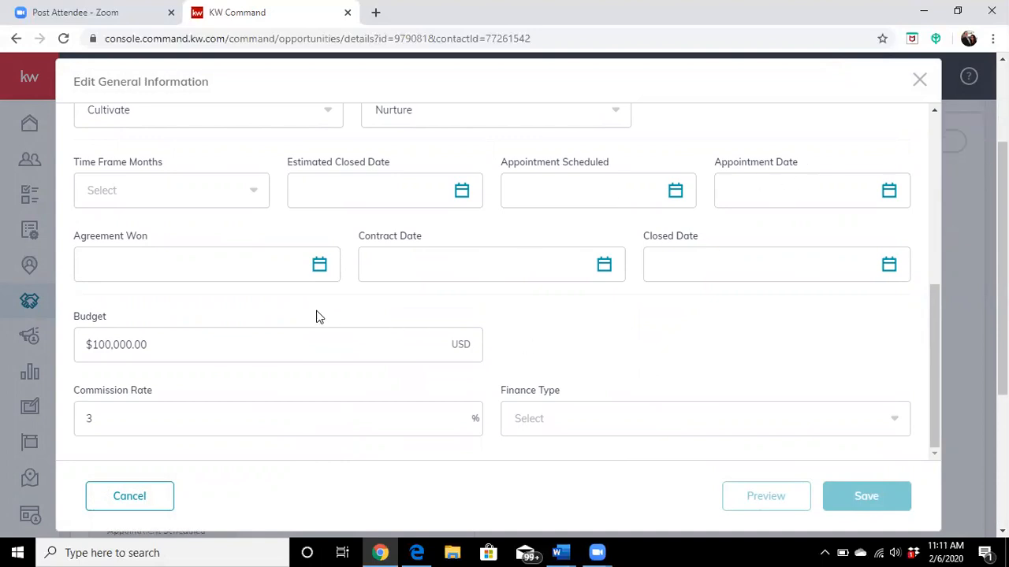
pyautogui.scroll(-1, 307, 338)
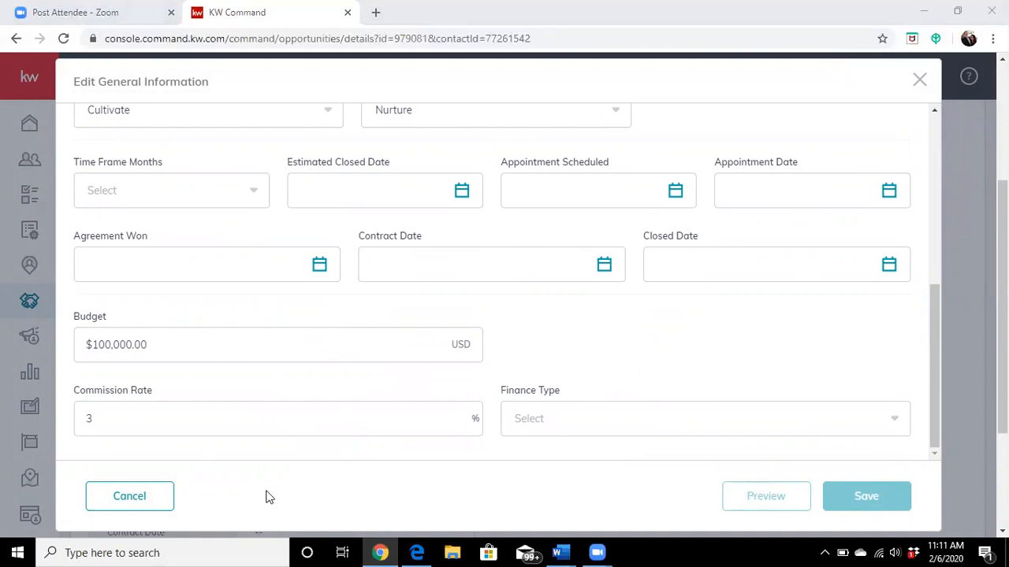
pyautogui.click(148, 496)
pyautogui.scroll(3, 422, 381)
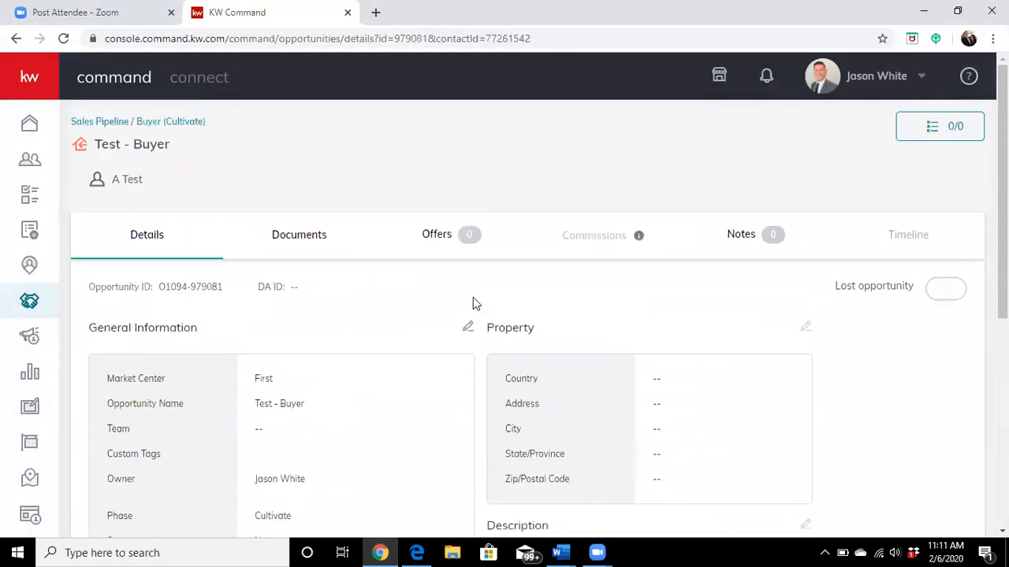
# Step: Return to the sales pipeline, open the buyers' Cultivate board and move the Test - Buyer card to the Appointment phase
pyautogui.click(103, 128)
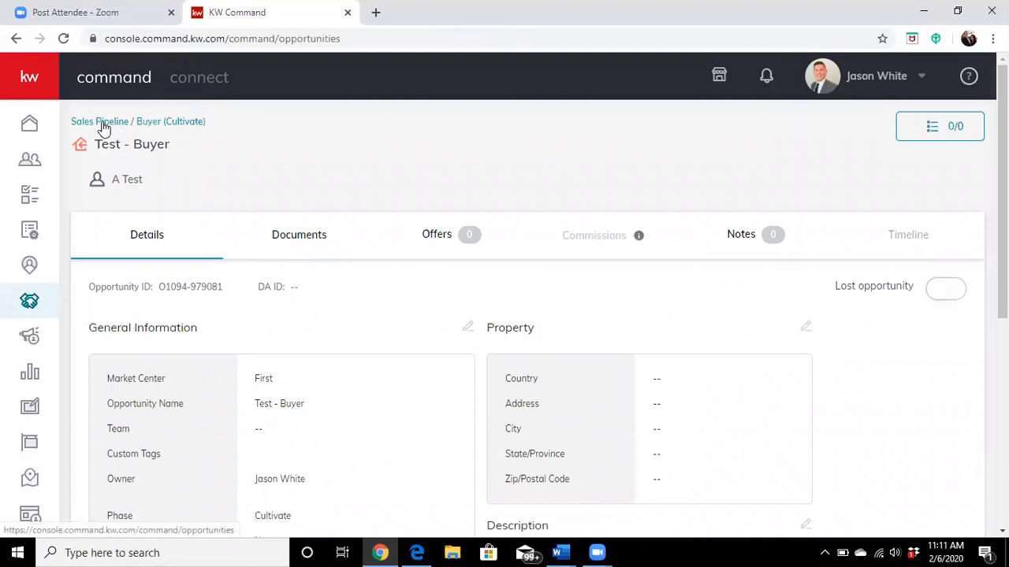
pyautogui.scroll(-3, 489, 315)
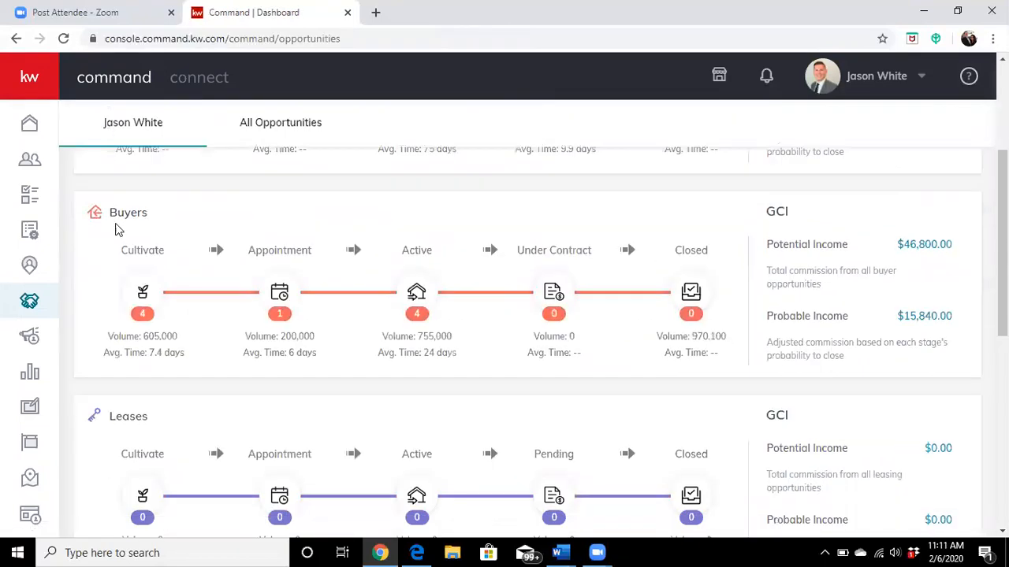
pyautogui.click(134, 253)
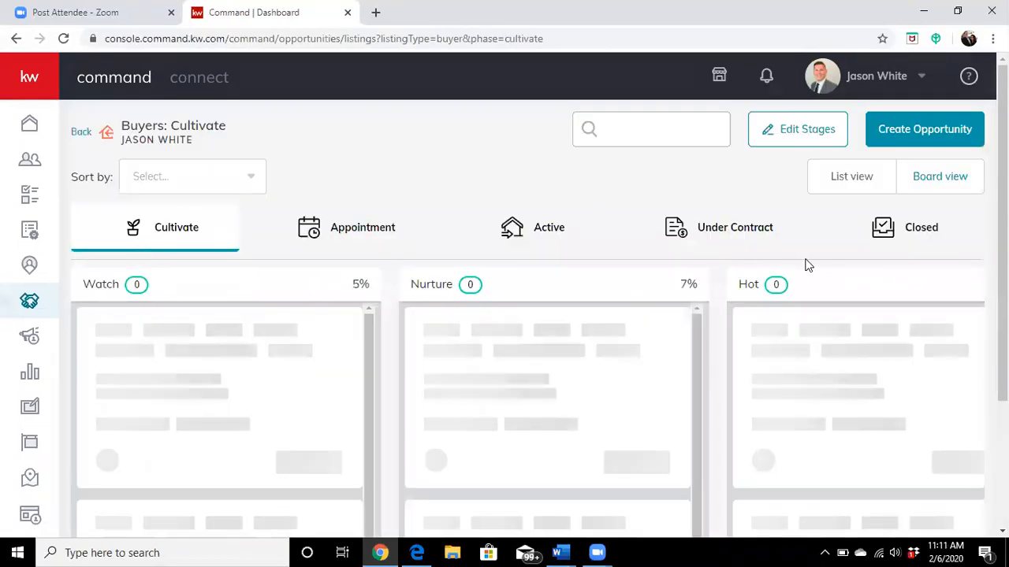
pyautogui.scroll(-1, 859, 284)
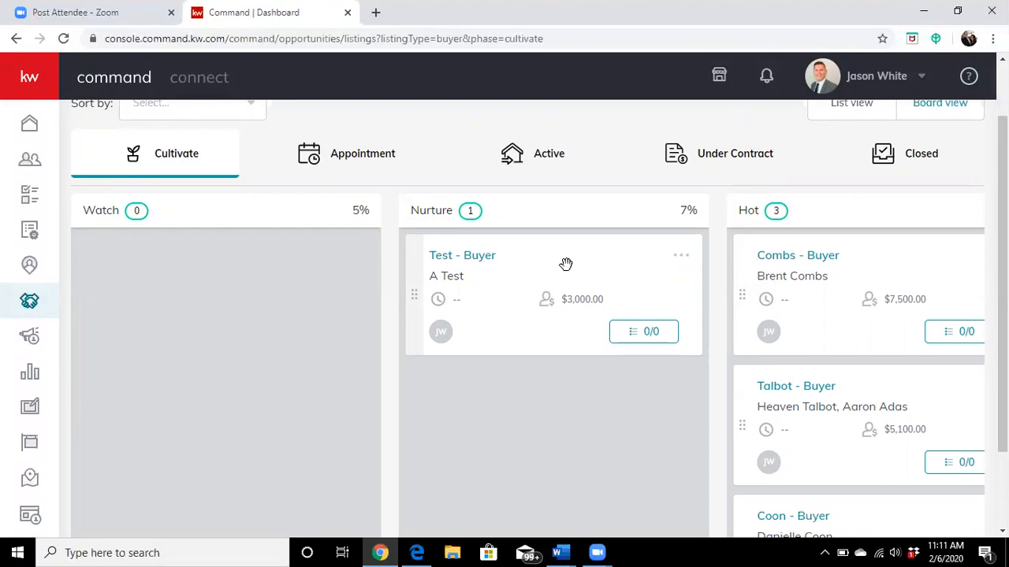
pyautogui.moveTo(566, 264); pyautogui.dragTo(371, 185)
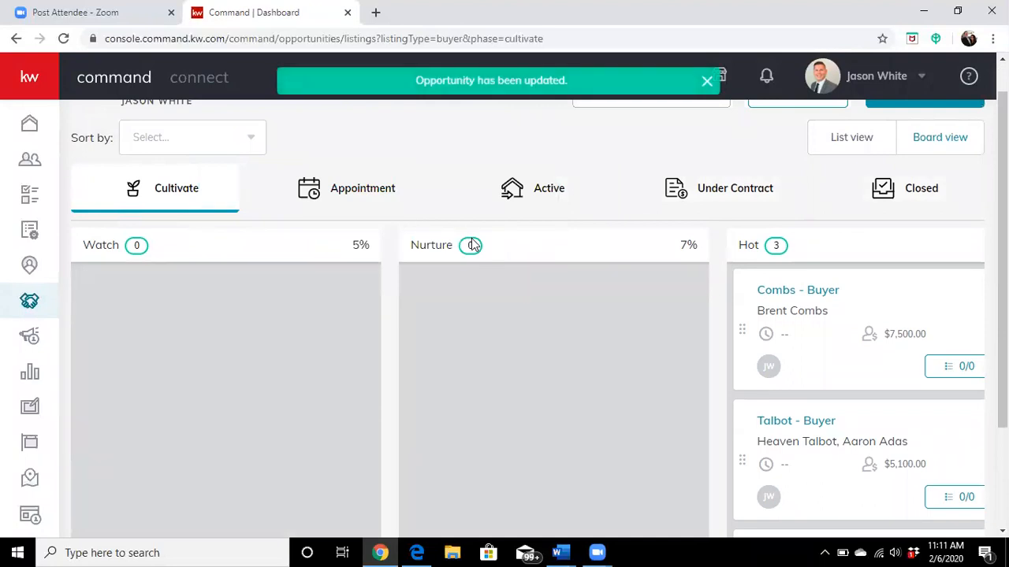
# Step: Check the buyers' Appointment board, and go back to the sales pipeline overview to review the listing and buyer phases
pyautogui.click(352, 198)
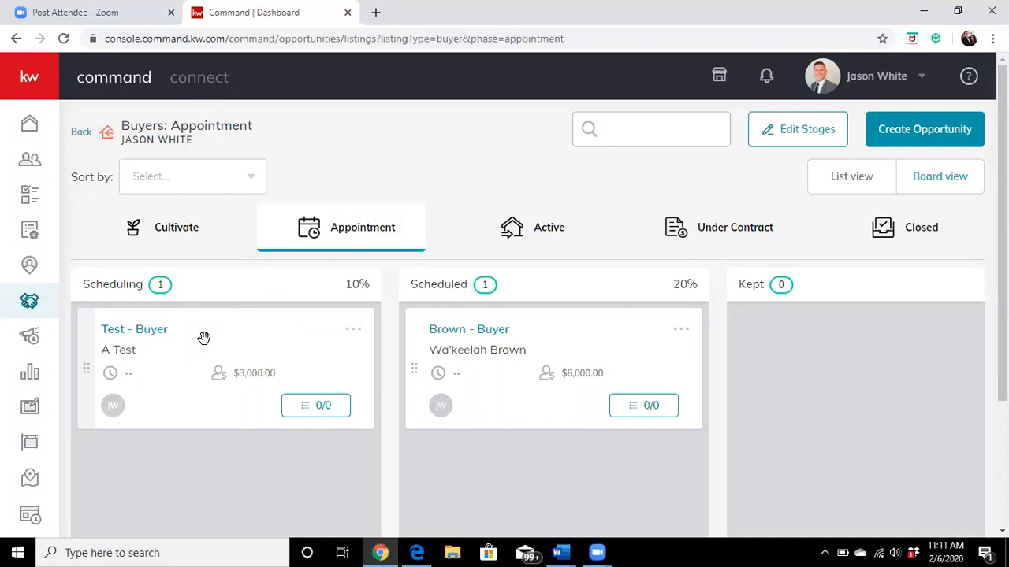
pyautogui.click(76, 134)
pyautogui.scroll(-3, 372, 223)
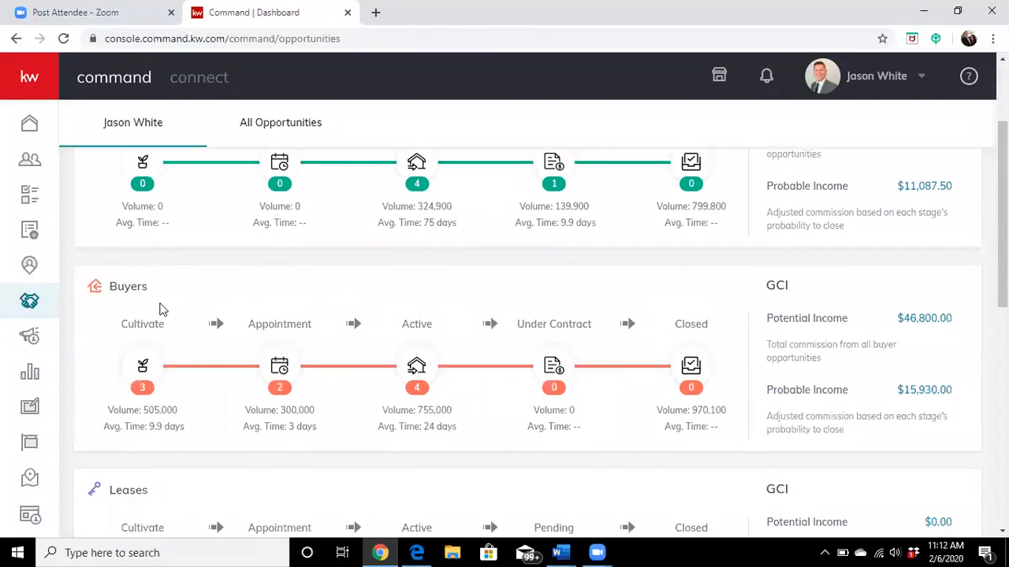
pyautogui.scroll(2, 203, 249)
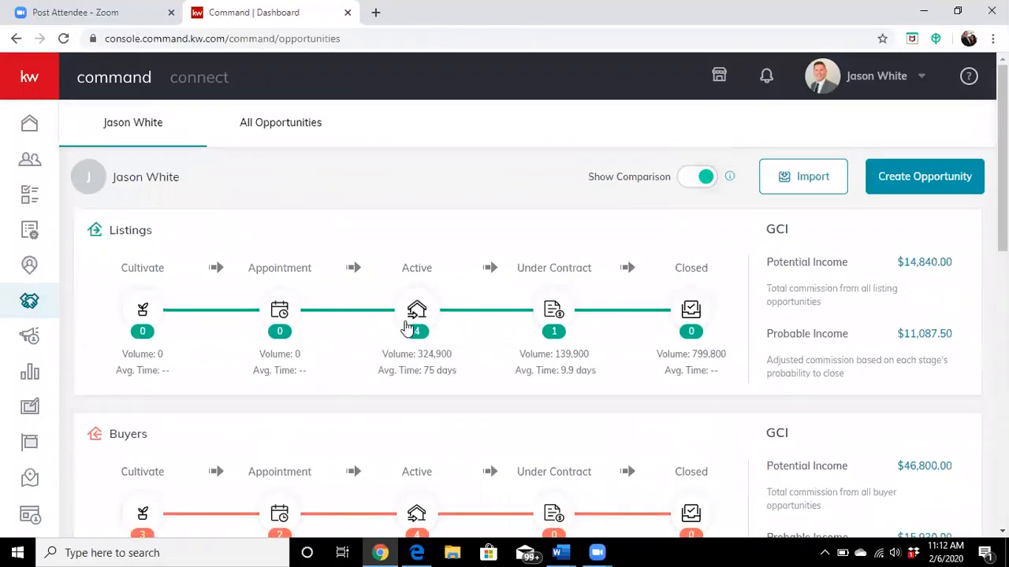
pyautogui.scroll(-1, 407, 327)
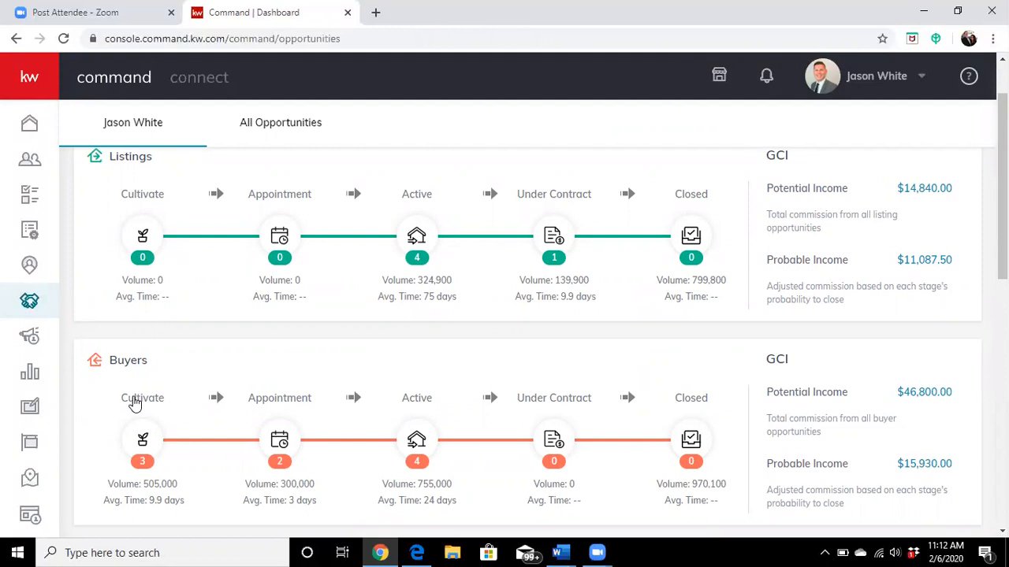
# Step: Open the buyers' Appointment board and move the Test - Buyer card from Scheduling to Scheduled
pyautogui.click(278, 407)
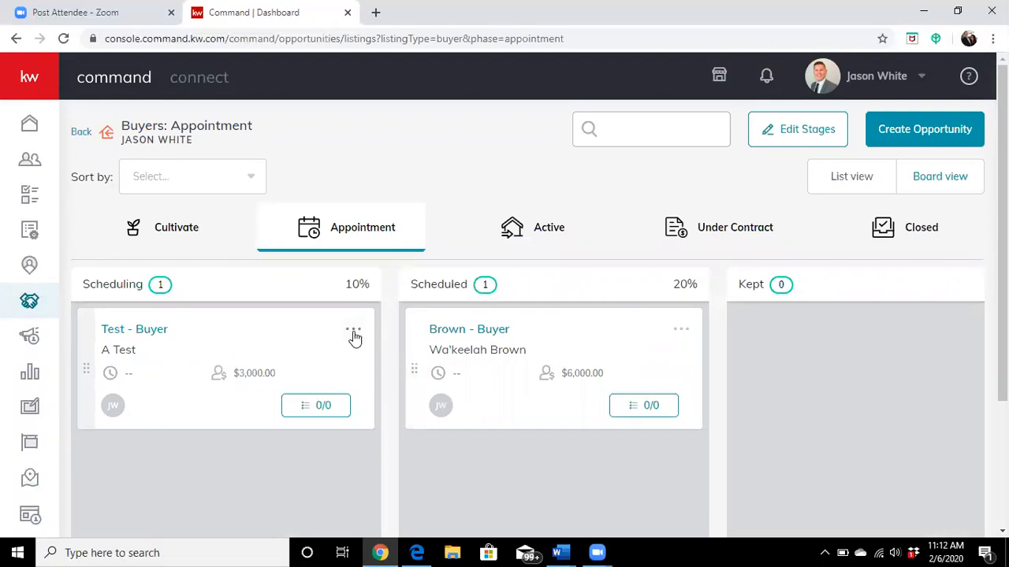
pyautogui.moveTo(260, 341); pyautogui.dragTo(589, 354)
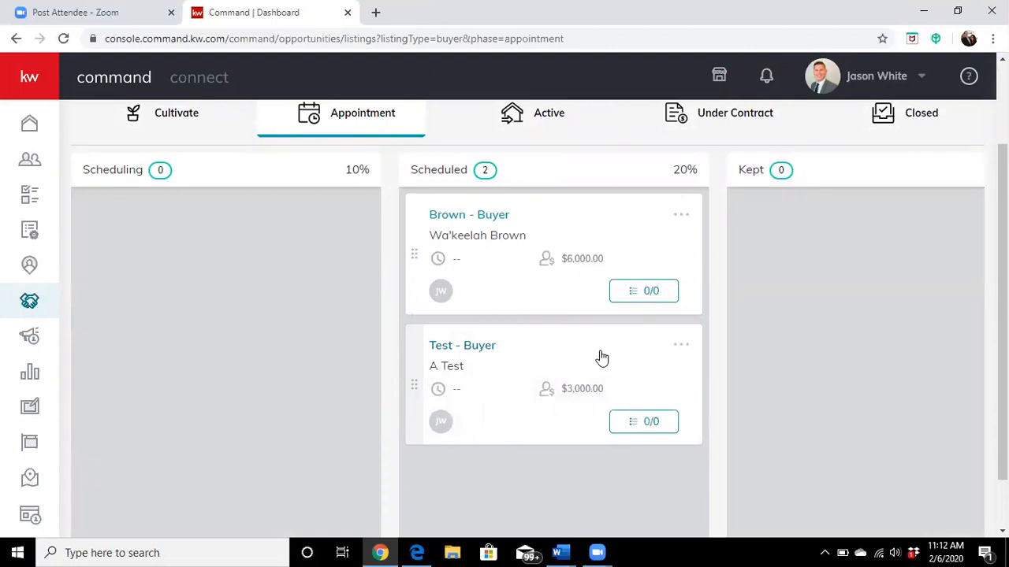
# Step: View the details of the Test - Buyer opportunity and examine its general information
pyautogui.click(681, 347)
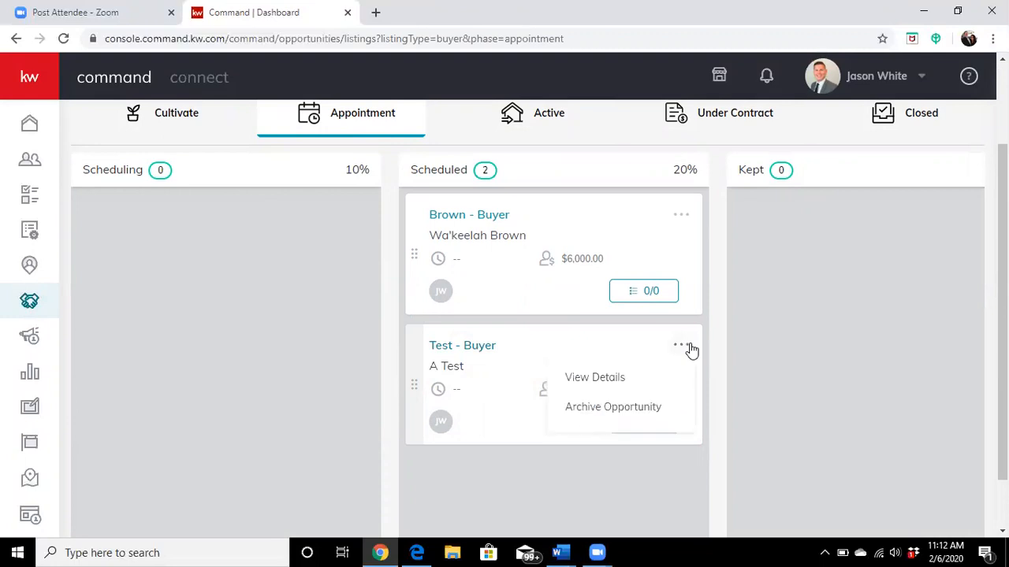
pyautogui.click(599, 380)
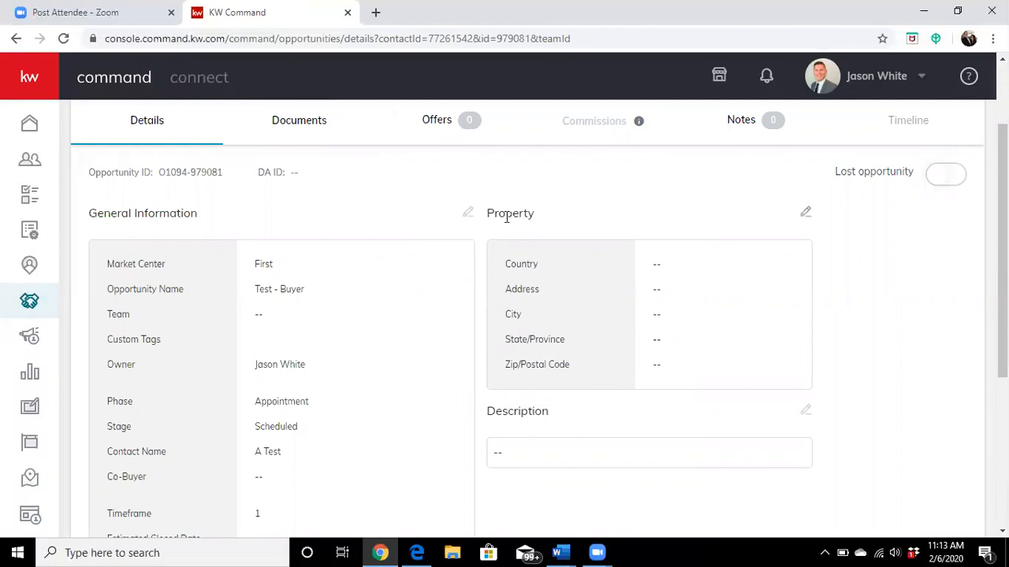
pyautogui.scroll(-1, 436, 272)
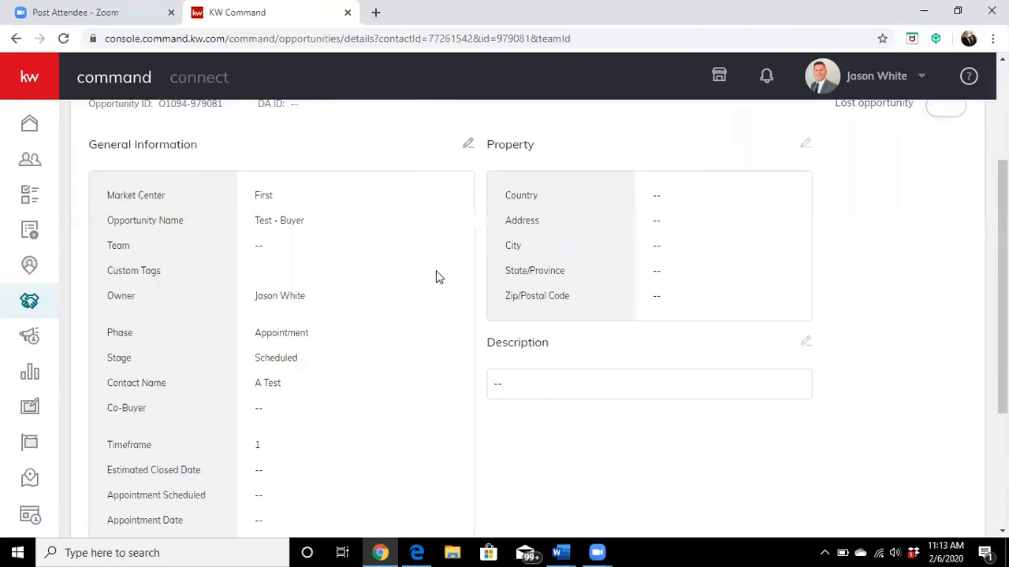
# Step: Return to the sales pipeline from the Test - Buyer opportunity and open the buyers' Appointment board
pyautogui.scroll(3, 441, 292)
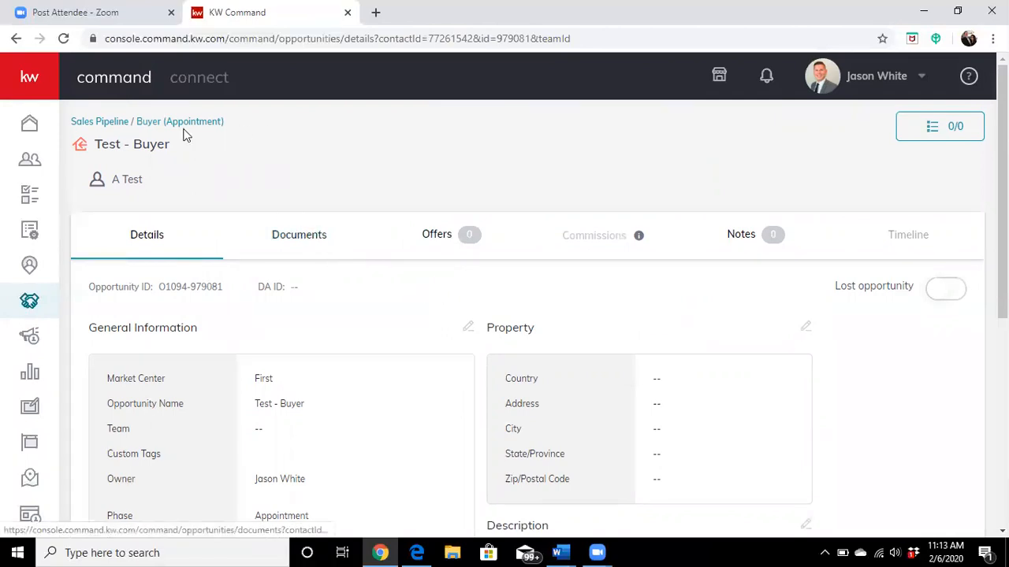
pyautogui.click(85, 124)
pyautogui.scroll(-3, 300, 292)
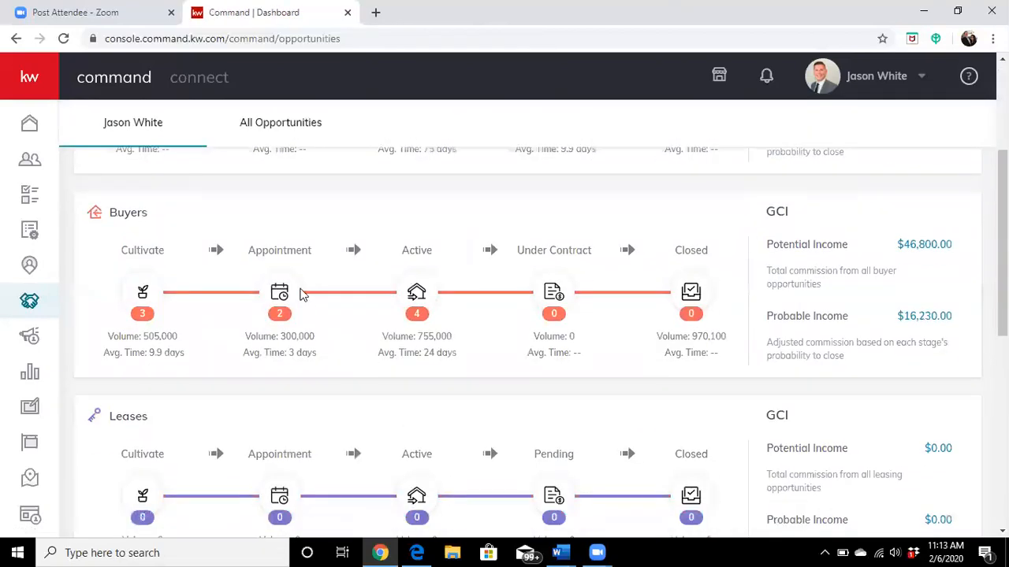
pyautogui.click(285, 258)
pyautogui.scroll(-1, 473, 378)
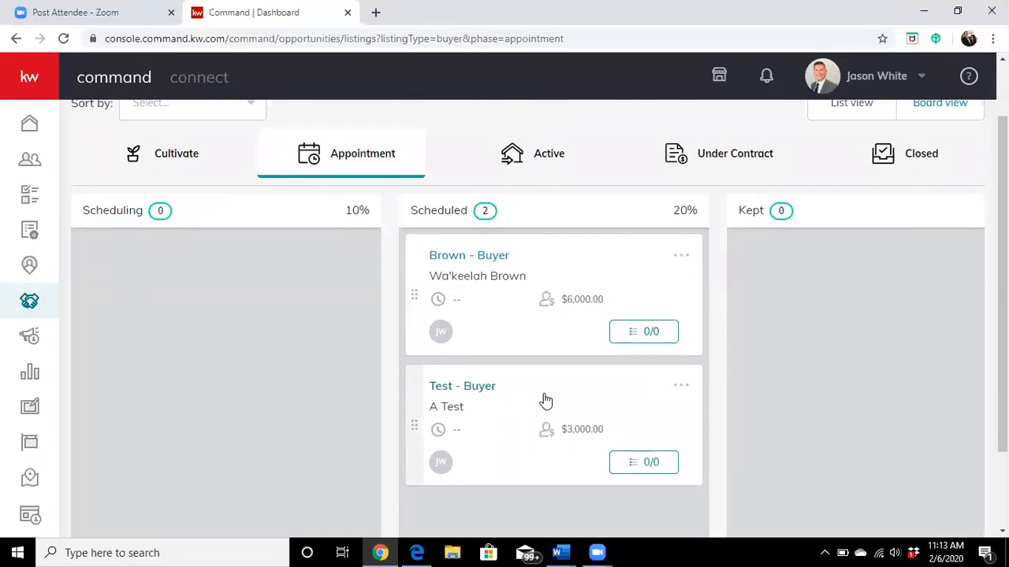
# Step: Examine the Scheduling, Scheduled and Kept stages on the buyers' Appointment board
pyautogui.moveTo(545, 401); pyautogui.dragTo(675, 371)
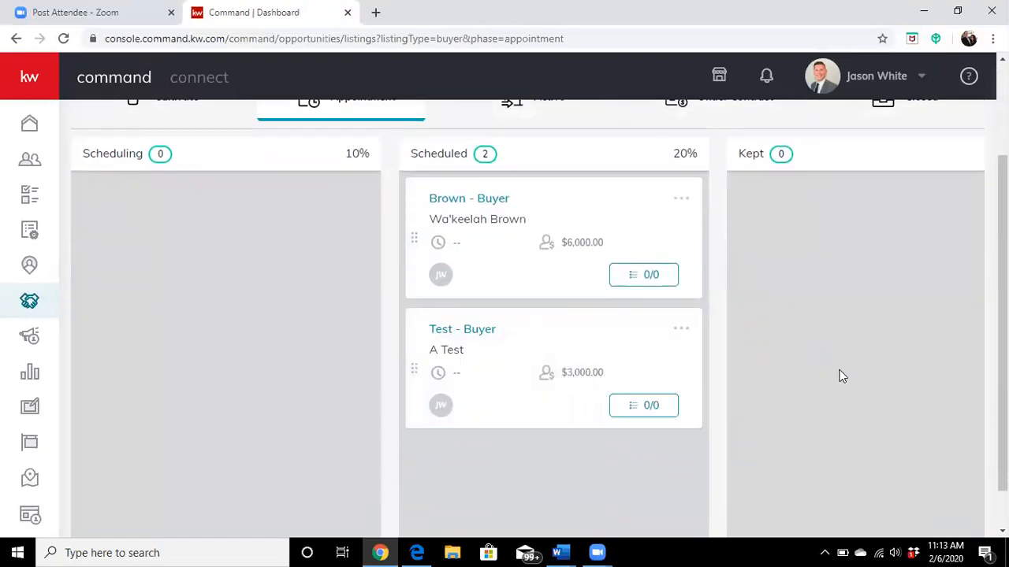
pyautogui.scroll(3, 828, 371)
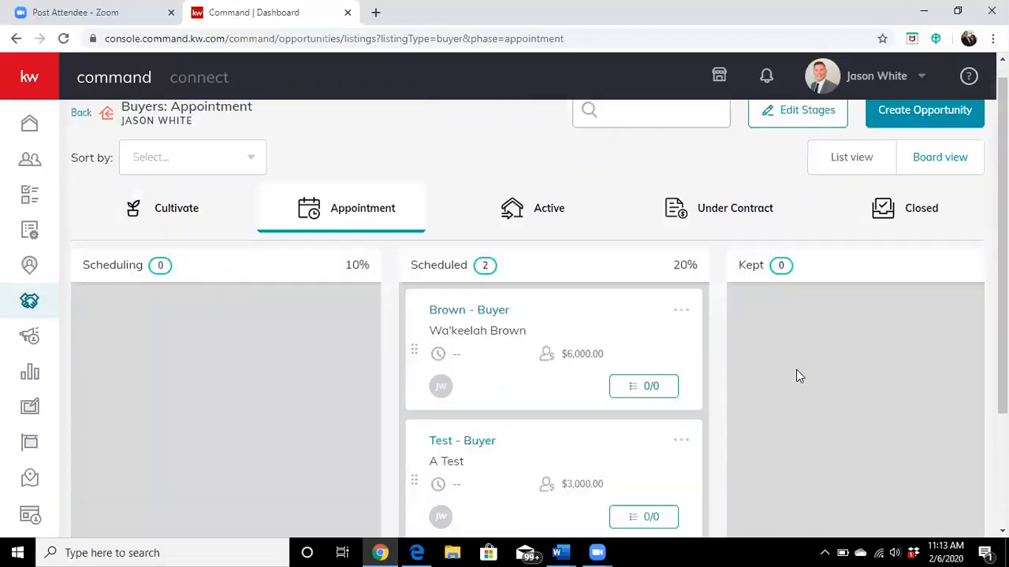
pyautogui.scroll(-1, 735, 344)
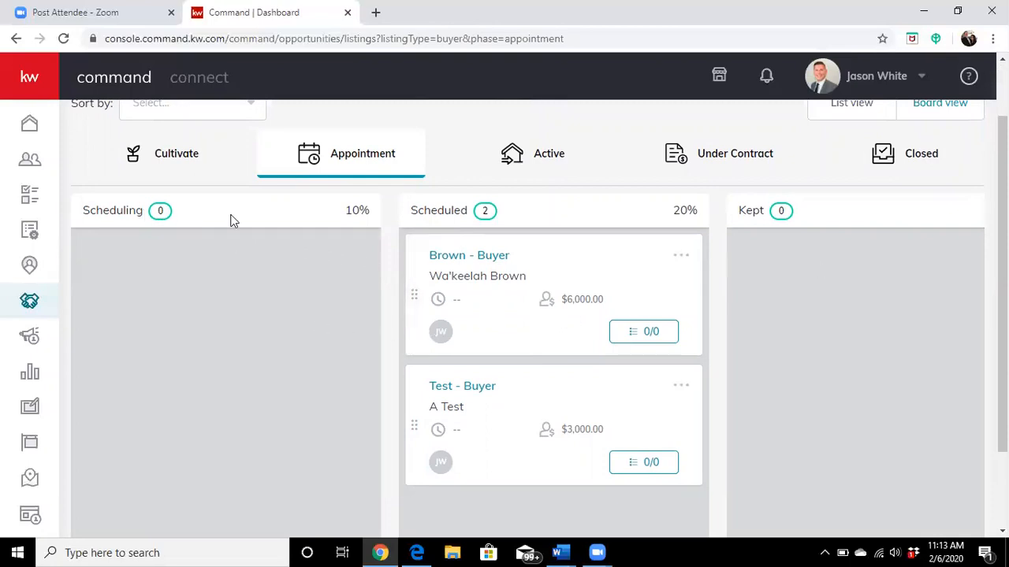
pyautogui.scroll(-2, 805, 366)
pyautogui.scroll(1, 791, 394)
pyautogui.scroll(-1, 607, 505)
pyautogui.scroll(3, 665, 455)
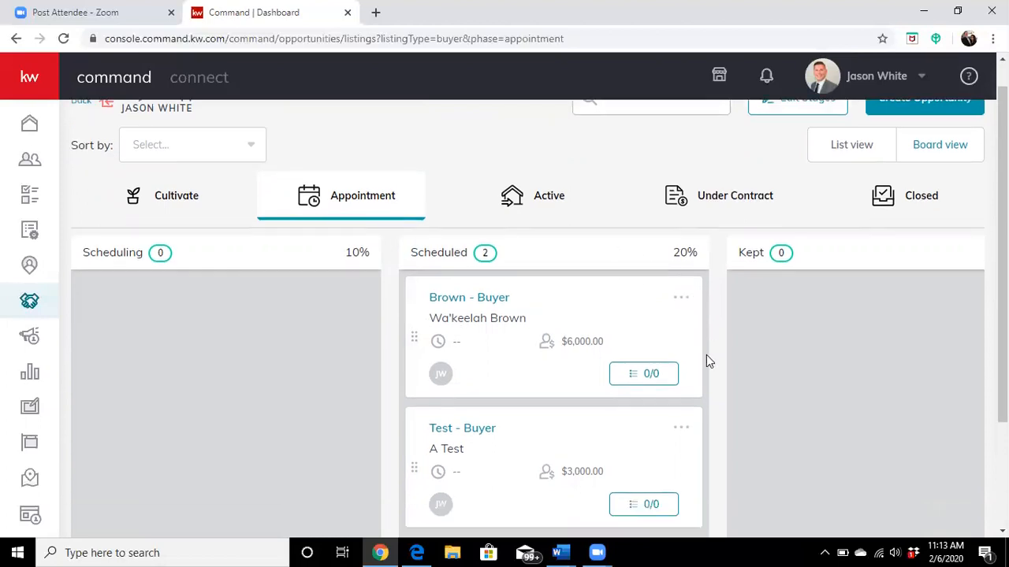
pyautogui.scroll(-2, 706, 355)
pyautogui.scroll(1, 527, 357)
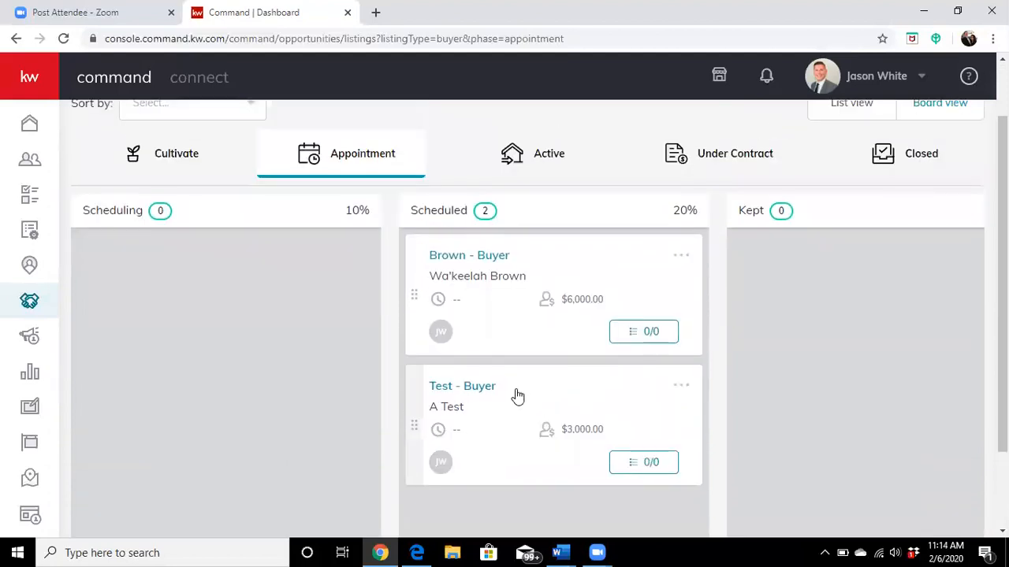
# Step: Move the Test - Buyer card from Appointment to the Active phase, and check its stages on the buyers' Active board
pyautogui.moveTo(507, 428); pyautogui.dragTo(527, 194)
pyautogui.click(548, 196)
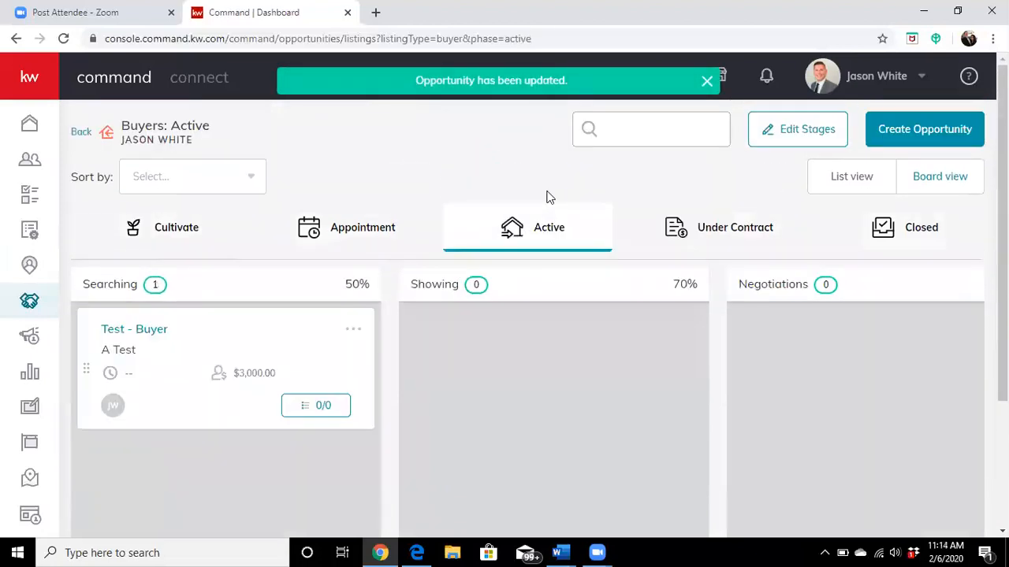
pyautogui.scroll(-5, 229, 457)
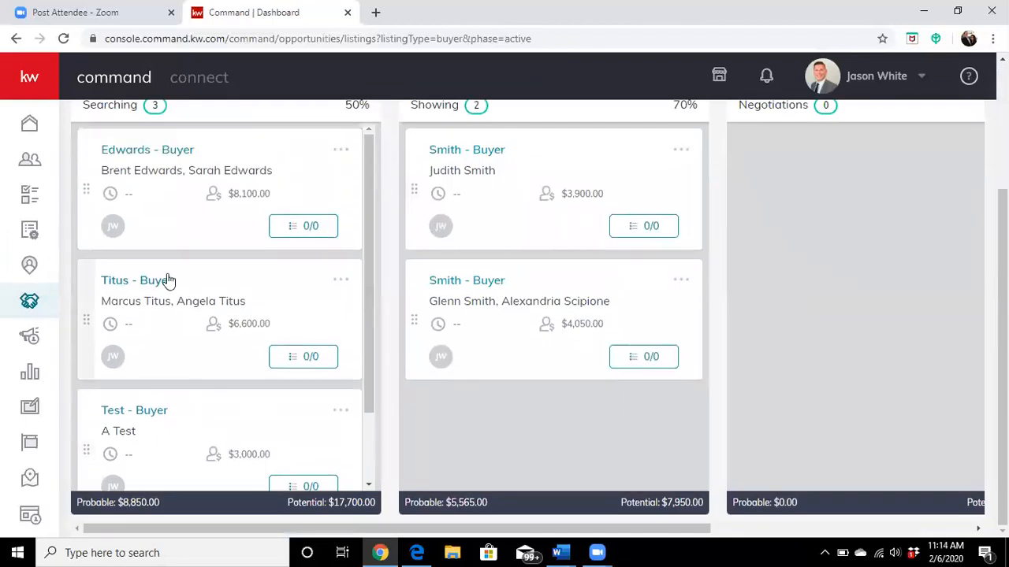
pyautogui.scroll(3, 167, 281)
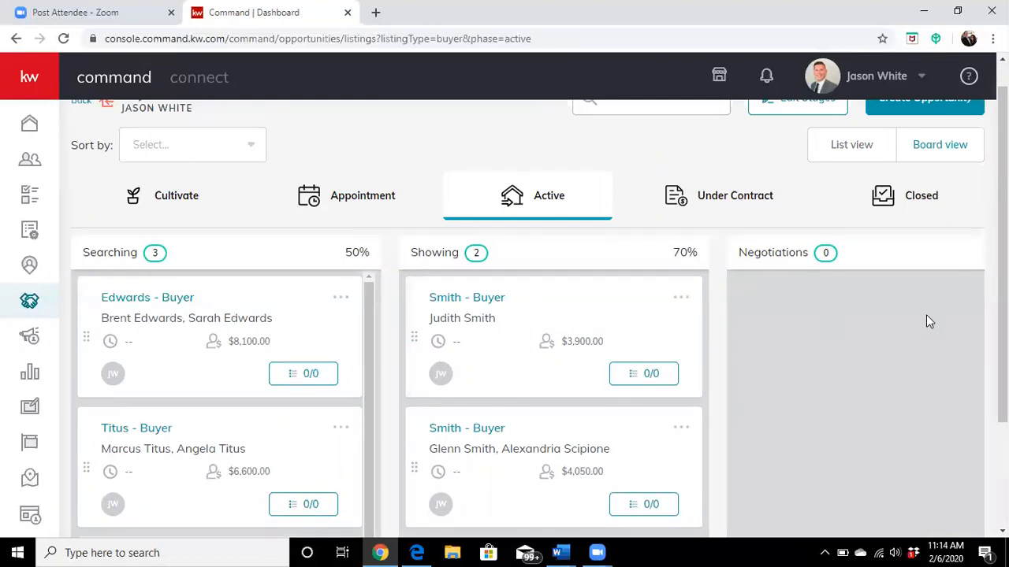
# Step: View the details of the Test - Buyer opportunity from the Searching stage of the Active board
pyautogui.scroll(-2, 925, 320)
pyautogui.scroll(-2, 922, 338)
pyautogui.scroll(3, 442, 421)
pyautogui.scroll(-2, 264, 483)
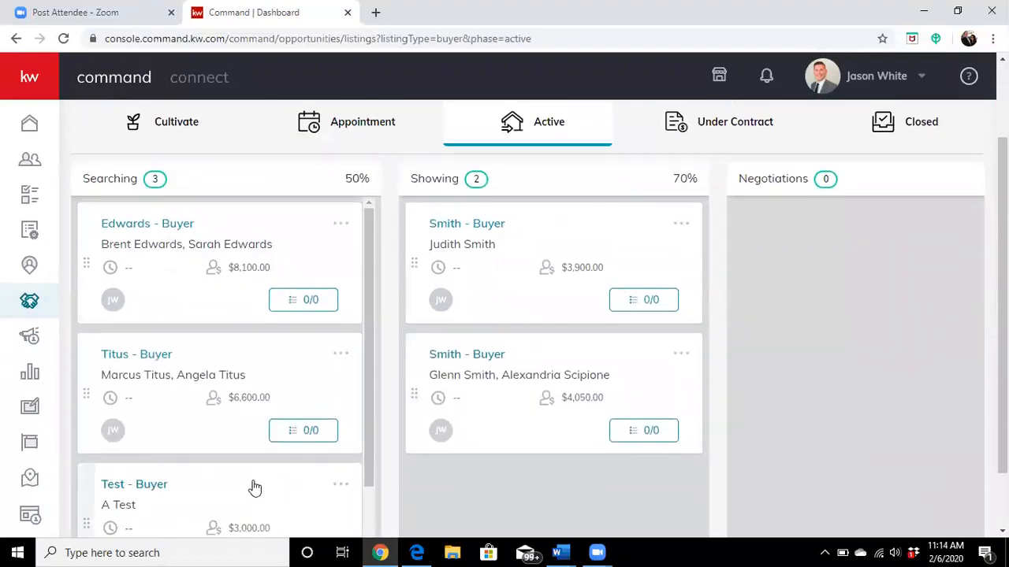
pyautogui.click(252, 485)
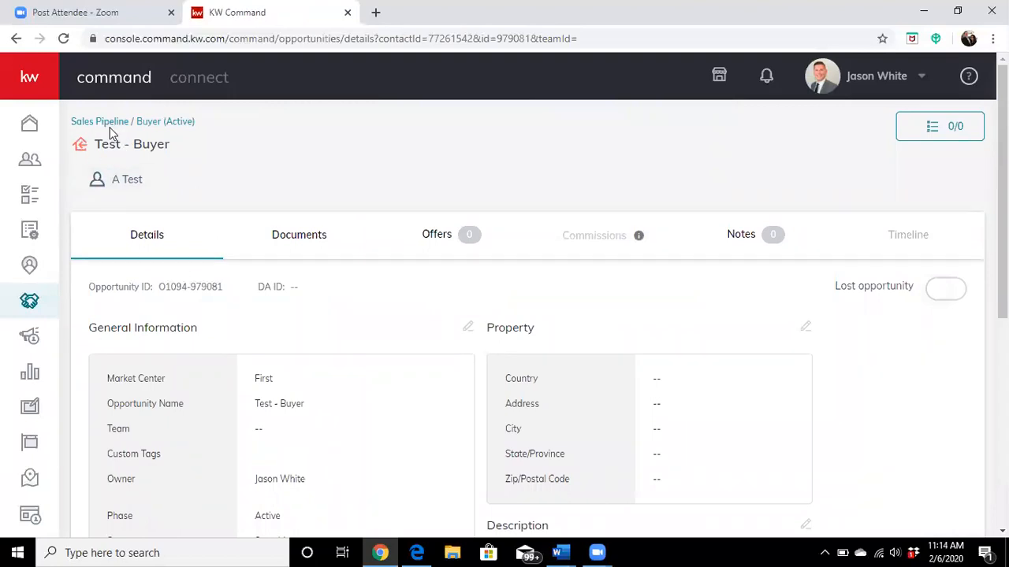
# Step: Go back through the sales pipeline to the buyers' Active board and move the Test - Buyer card from Searching to Showing
pyautogui.click(110, 125)
pyautogui.scroll(-1, 344, 355)
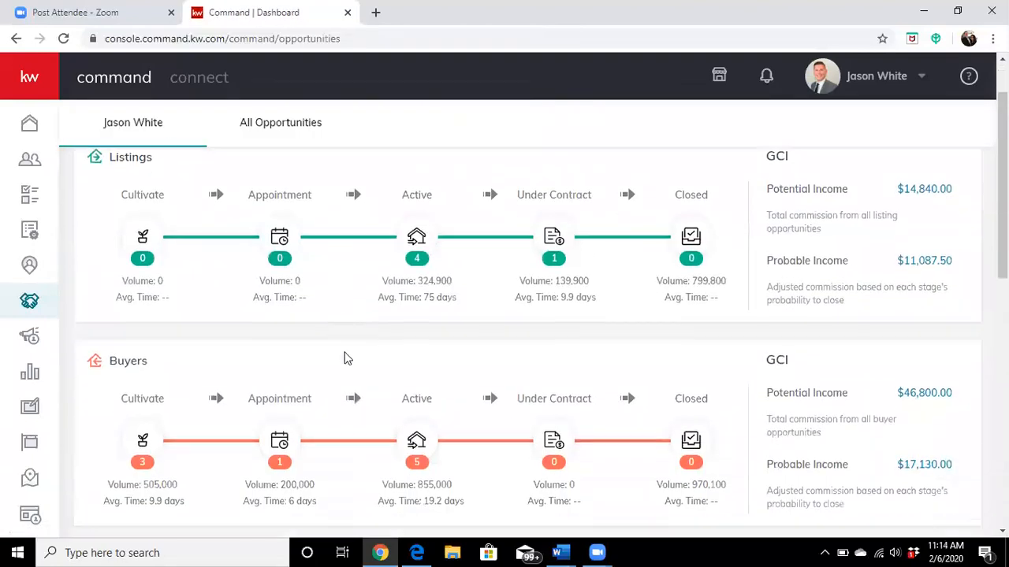
pyautogui.click(417, 402)
pyautogui.scroll(-2, 556, 378)
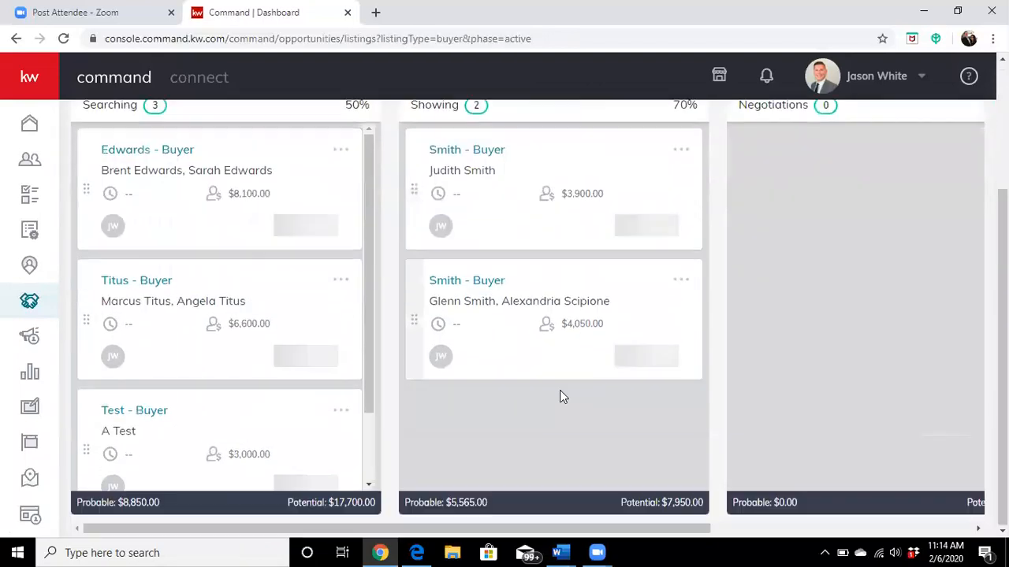
pyautogui.moveTo(178, 449); pyautogui.dragTo(533, 423)
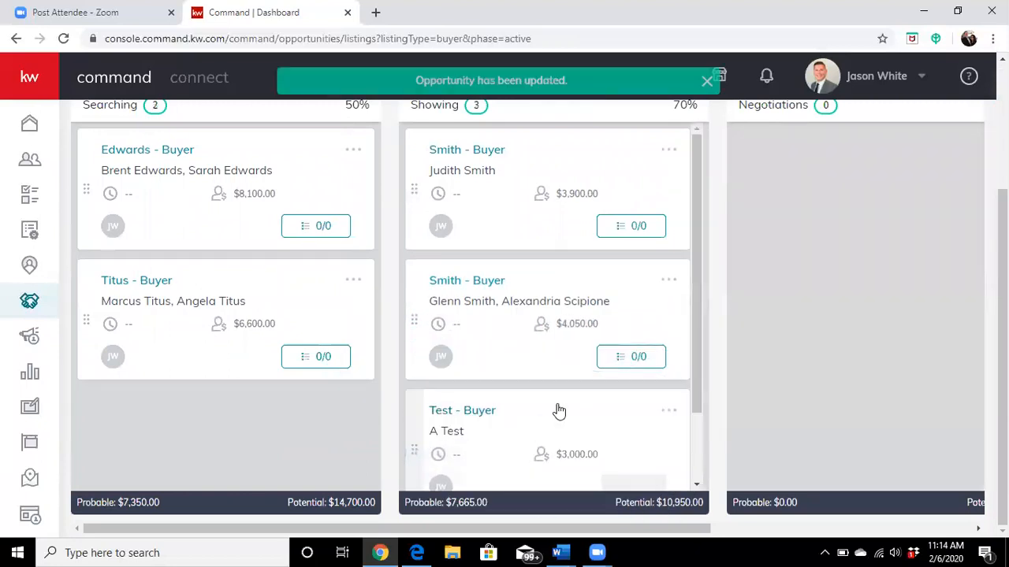
pyautogui.scroll(2, 583, 394)
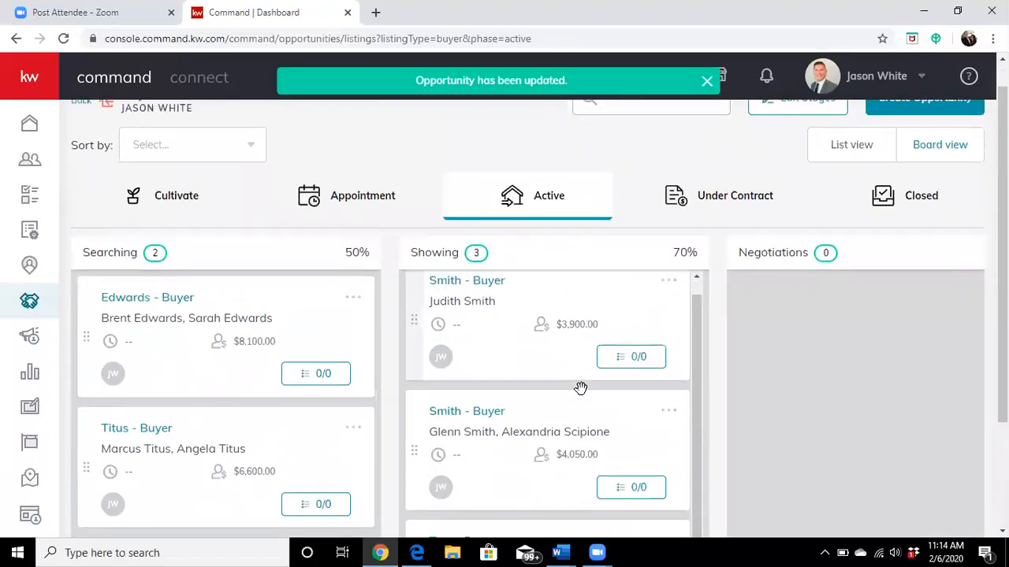
pyautogui.scroll(-5, 580, 388)
pyautogui.scroll(5, 626, 380)
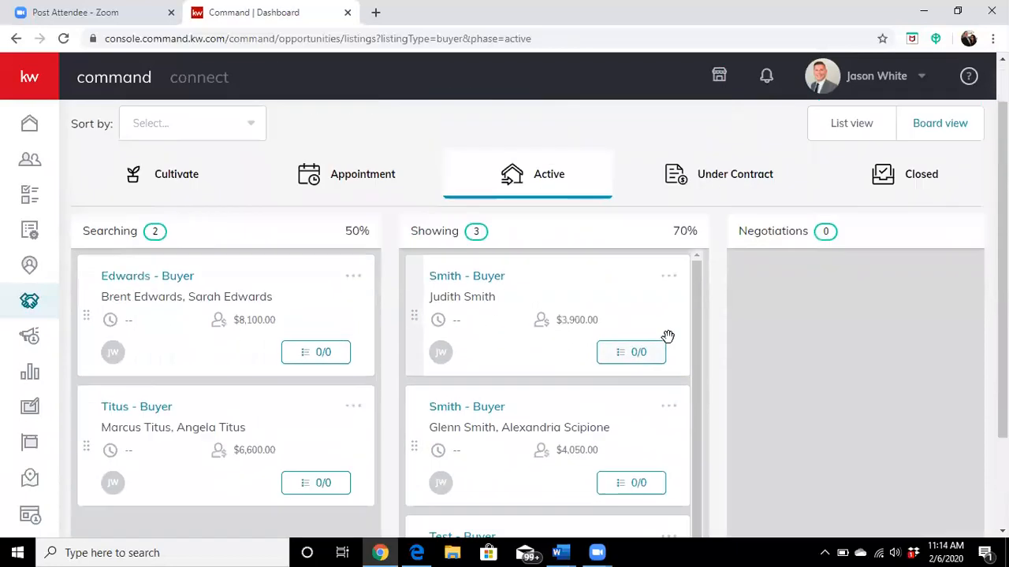
# Step: Examine the Negotiations and Legacy stages on the buyers' Active board
pyautogui.scroll(-2, 854, 346)
pyautogui.moveTo(655, 528); pyautogui.dragTo(926, 531)
pyautogui.scroll(2, 849, 455)
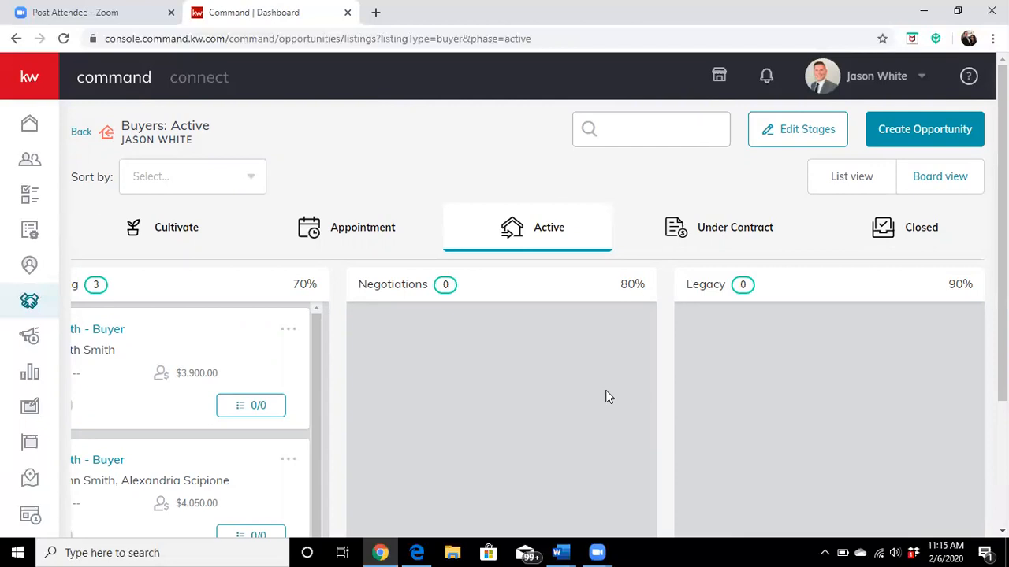
pyautogui.scroll(-2, 744, 387)
pyautogui.scroll(1, 734, 417)
pyautogui.scroll(-2, 551, 433)
pyautogui.scroll(4, 489, 445)
pyautogui.scroll(-3, 621, 382)
pyautogui.scroll(-1, 288, 428)
# Step: Move the Test - Buyer card from the Showing stage to the Under Contract phase and open the buyers' Under Contract board
pyautogui.moveTo(399, 526); pyautogui.dragTo(176, 533)
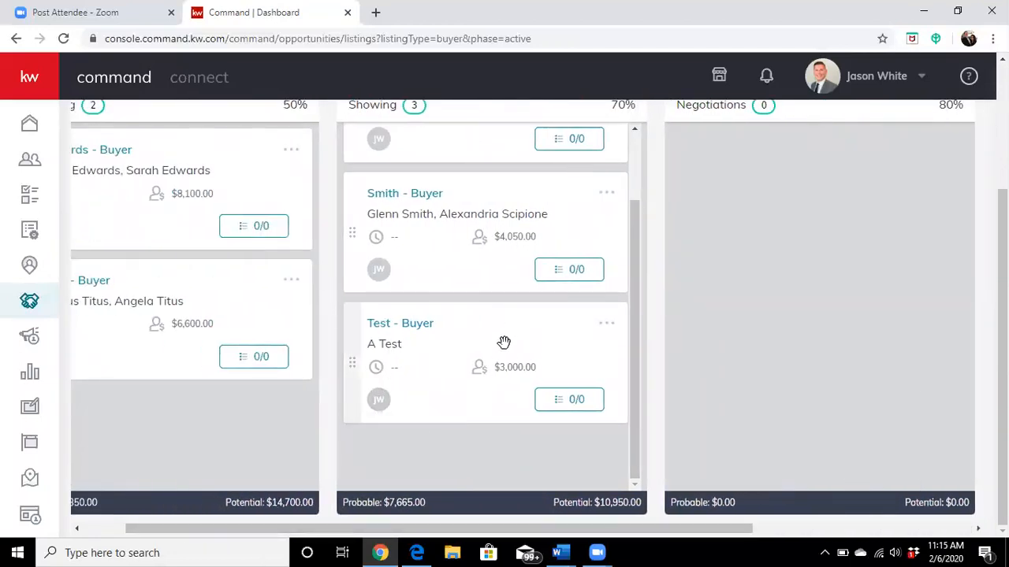
pyautogui.scroll(1, 491, 357)
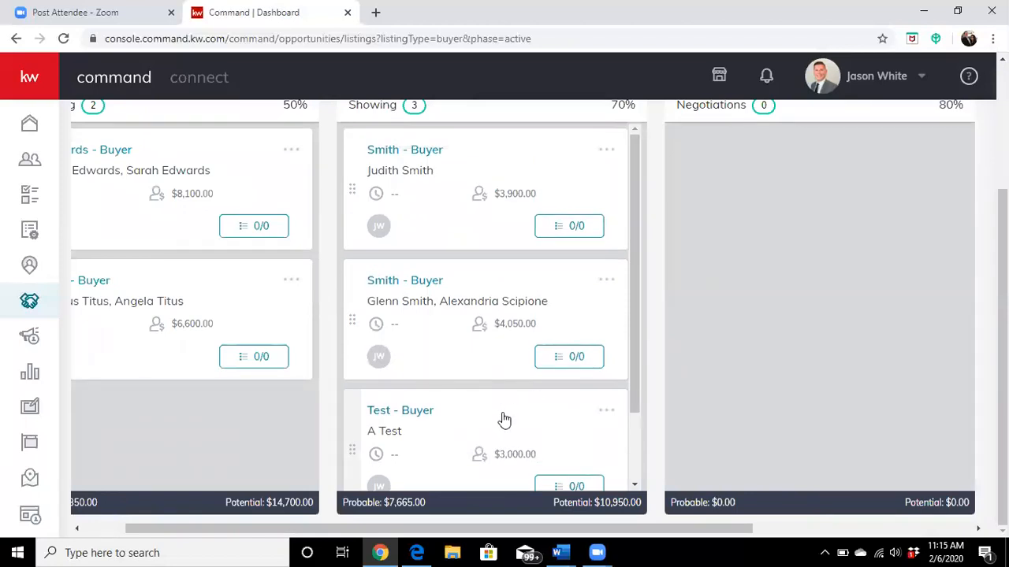
pyautogui.scroll(1, 493, 440)
pyautogui.scroll(1, 493, 439)
pyautogui.scroll(-4, 547, 354)
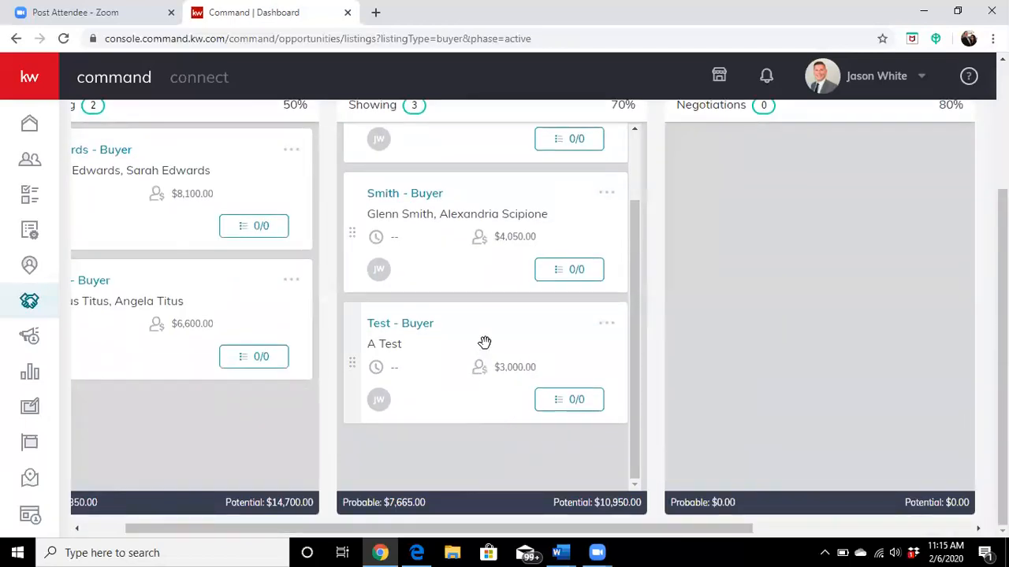
pyautogui.moveTo(509, 331); pyautogui.dragTo(718, 228)
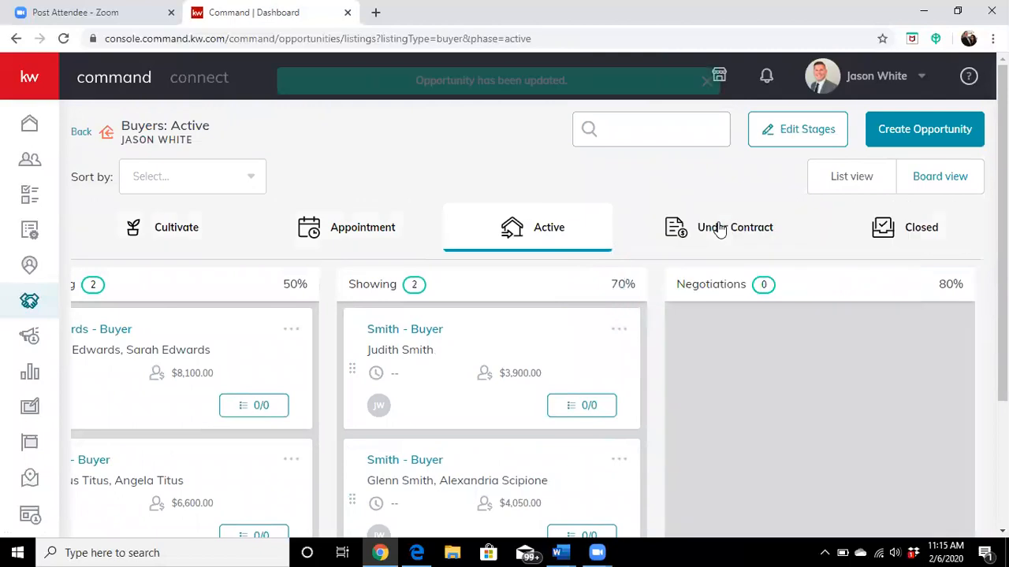
pyautogui.click(722, 232)
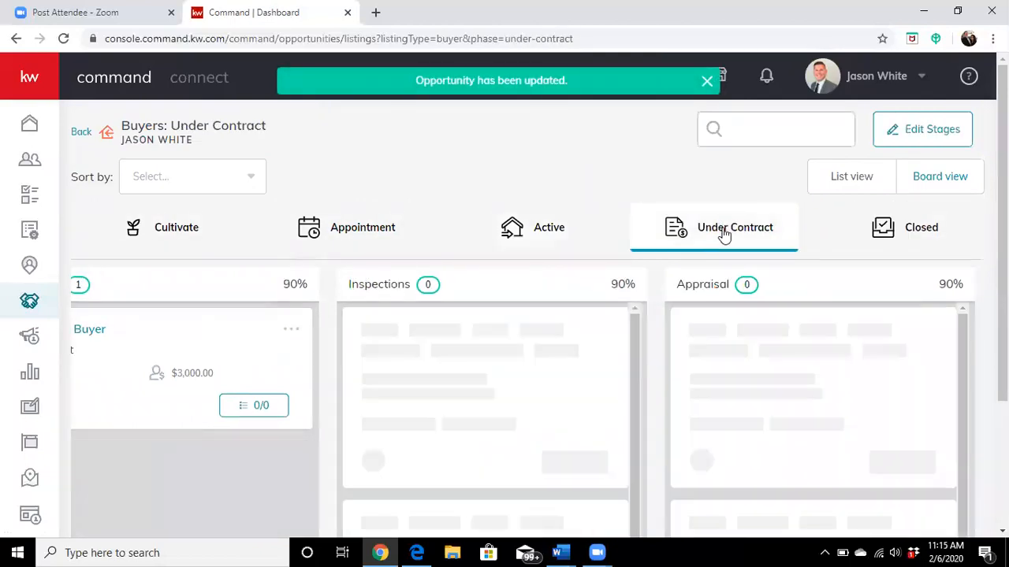
# Step: Examine the Under Contract stages from Escrow through Inspections, Appraisal and Financing to Clear to Close
pyautogui.scroll(-2, 400, 429)
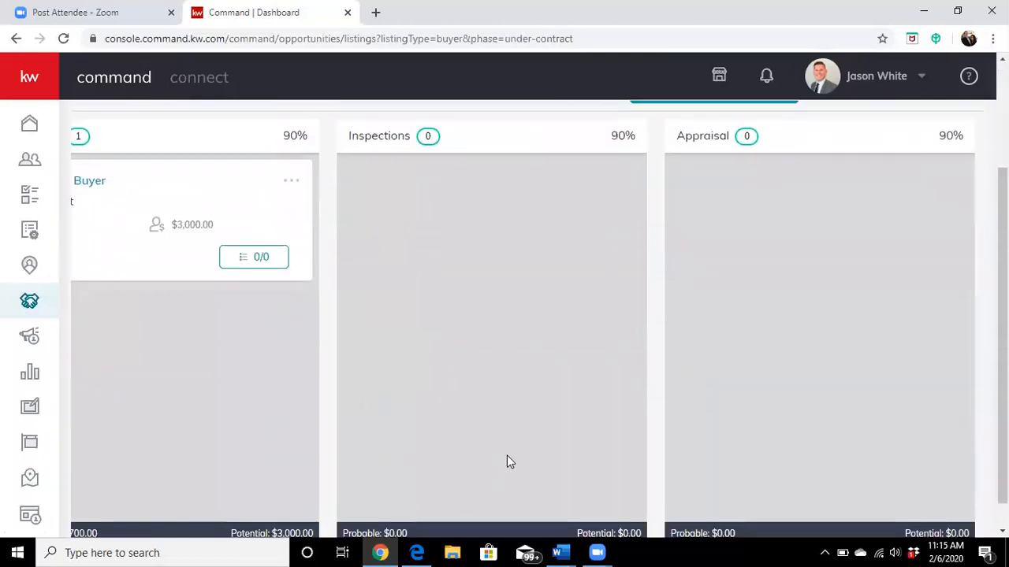
pyautogui.scroll(-1, 507, 455)
pyautogui.moveTo(512, 534); pyautogui.dragTo(465, 532)
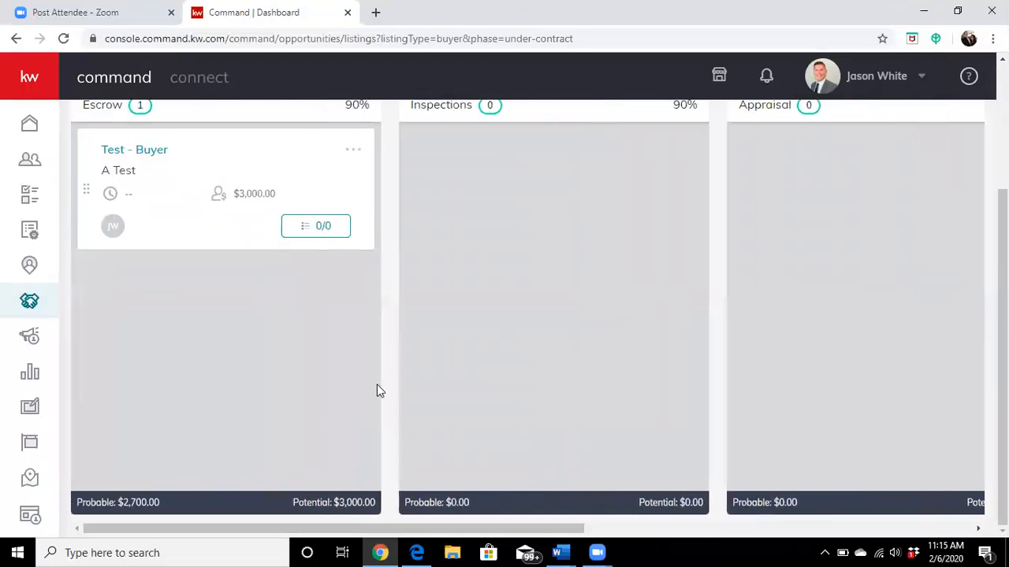
pyautogui.scroll(3, 377, 385)
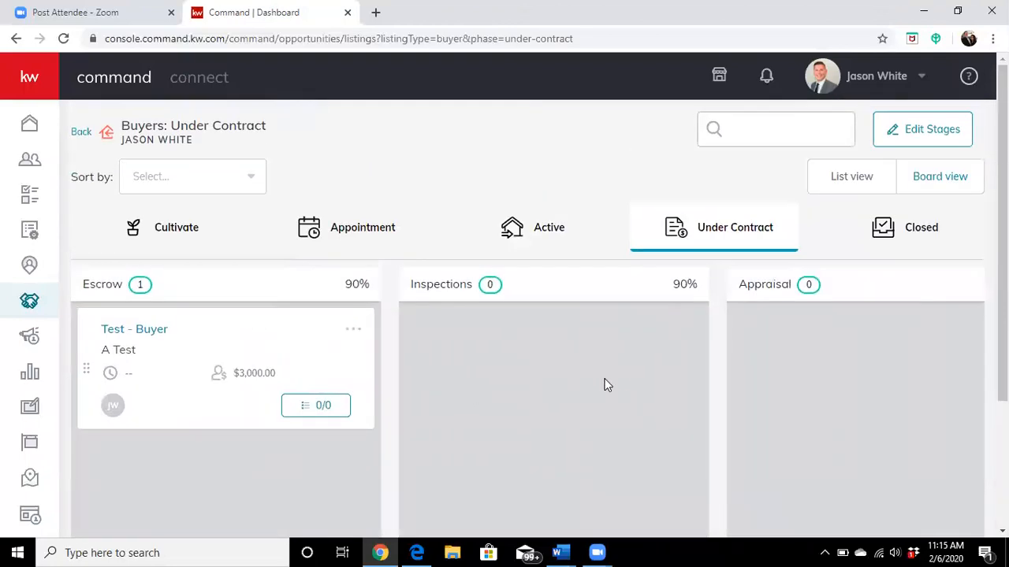
pyautogui.scroll(-2, 621, 381)
pyautogui.scroll(-1, 619, 410)
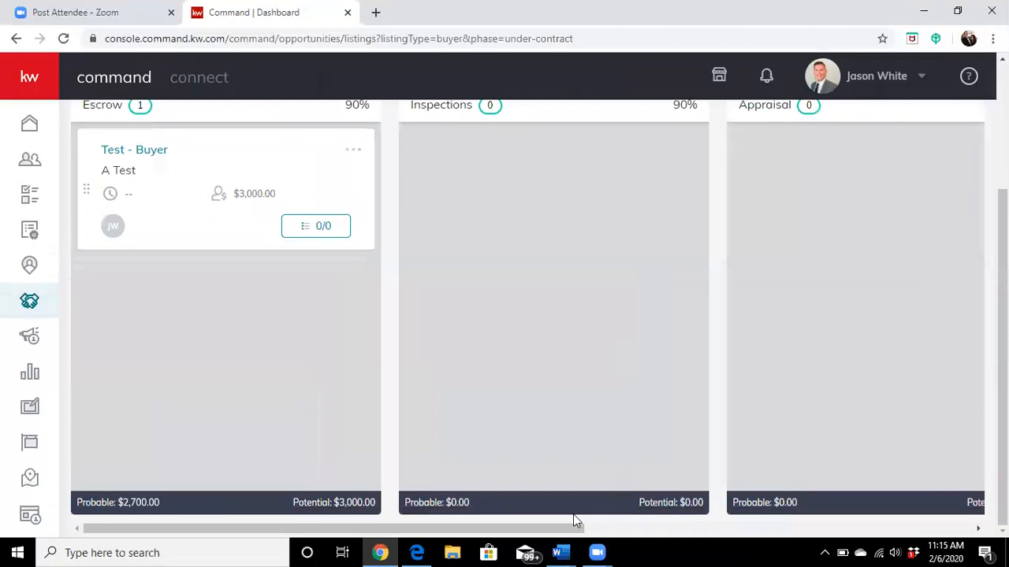
pyautogui.moveTo(551, 531); pyautogui.dragTo(866, 536)
pyautogui.scroll(3, 762, 393)
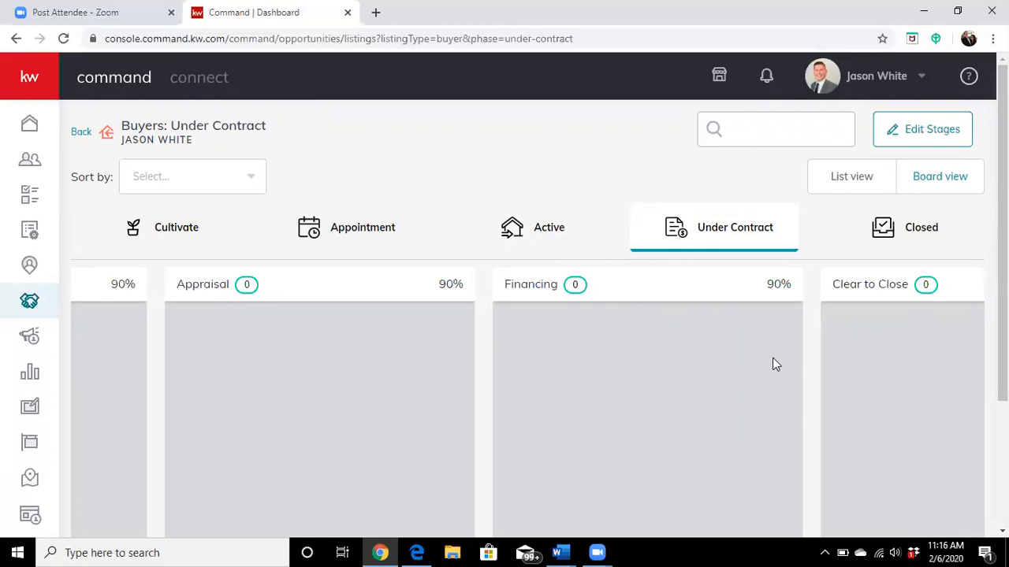
pyautogui.scroll(-3, 473, 340)
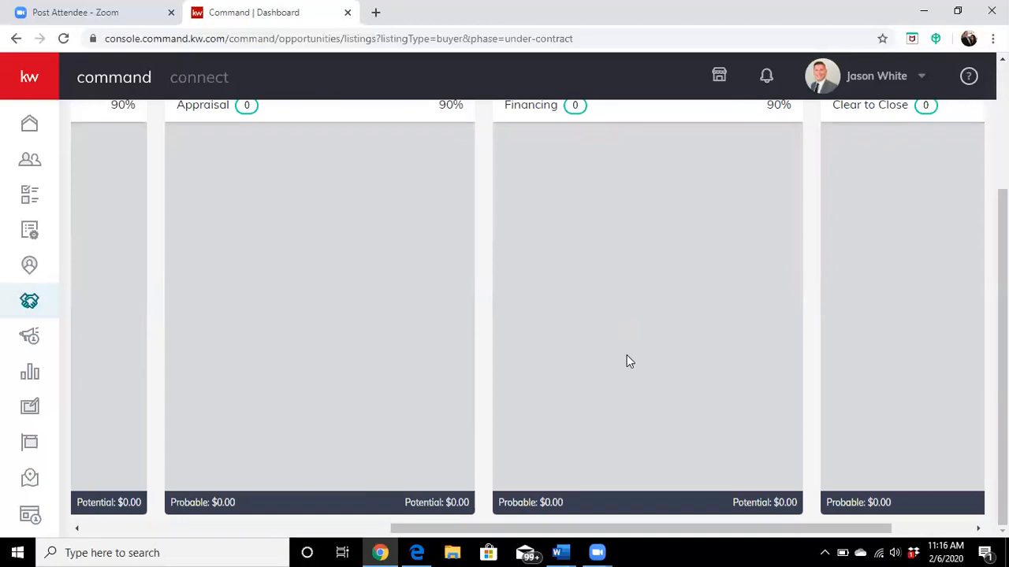
pyautogui.scroll(2, 587, 379)
pyautogui.scroll(-2, 564, 394)
pyautogui.moveTo(511, 531); pyautogui.dragTo(256, 533)
pyautogui.scroll(2, 405, 421)
pyautogui.scroll(-2, 420, 443)
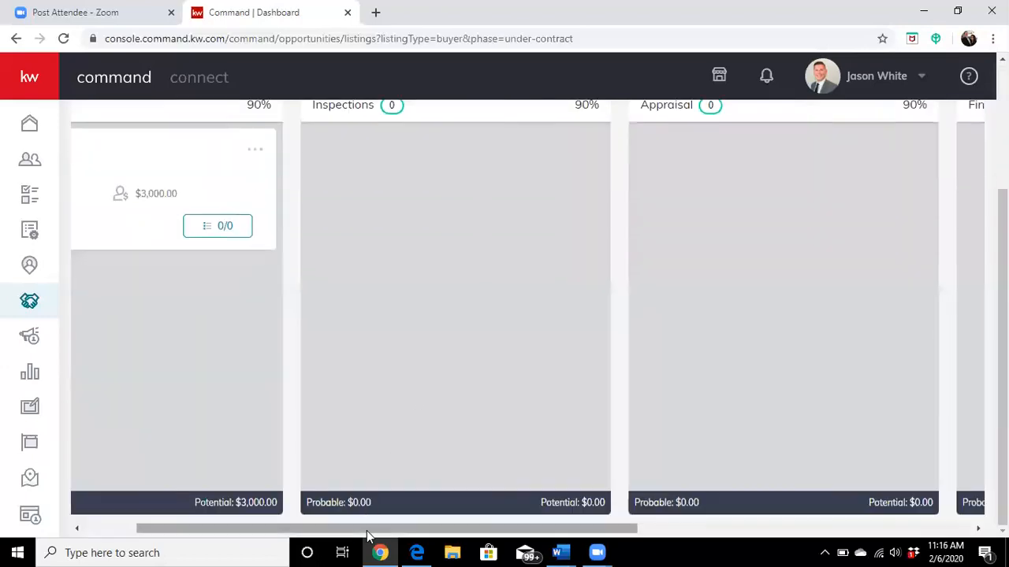
pyautogui.moveTo(367, 533); pyautogui.dragTo(304, 435)
pyautogui.scroll(2, 213, 407)
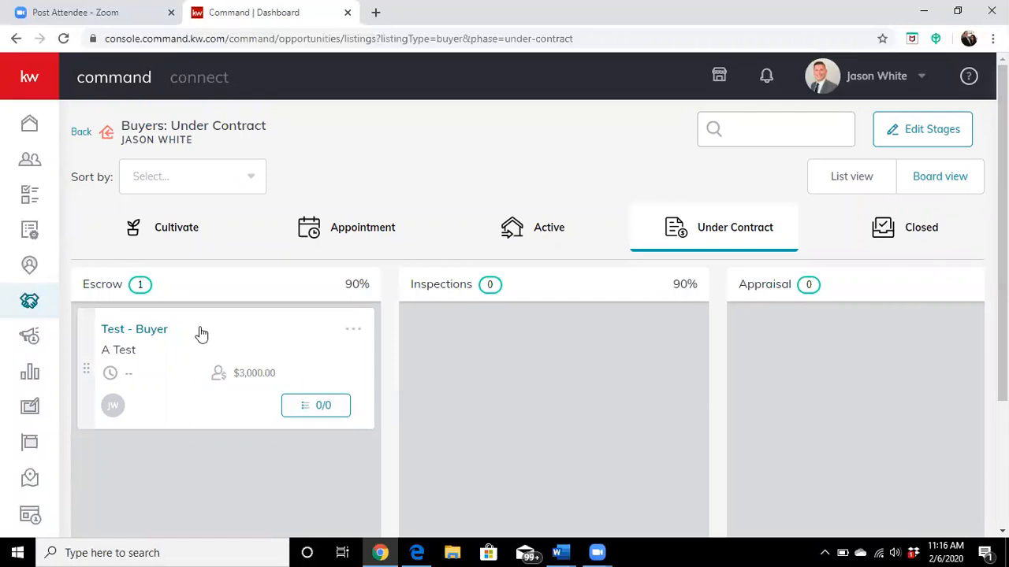
# Step: Open the Test - Buyer opportunity's offers and create a new offer version named Initial Offer
pyautogui.click(153, 329)
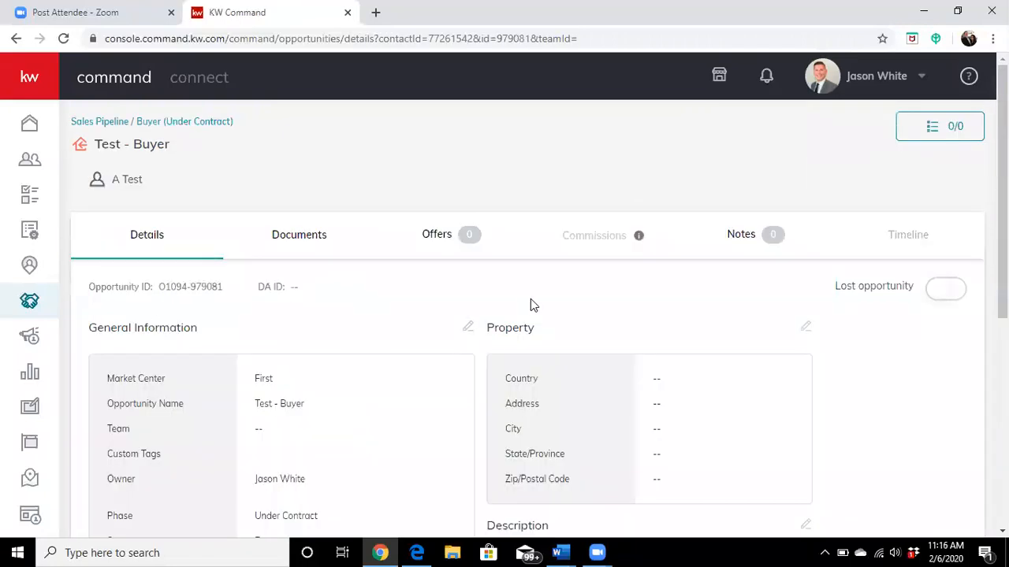
pyautogui.click(435, 233)
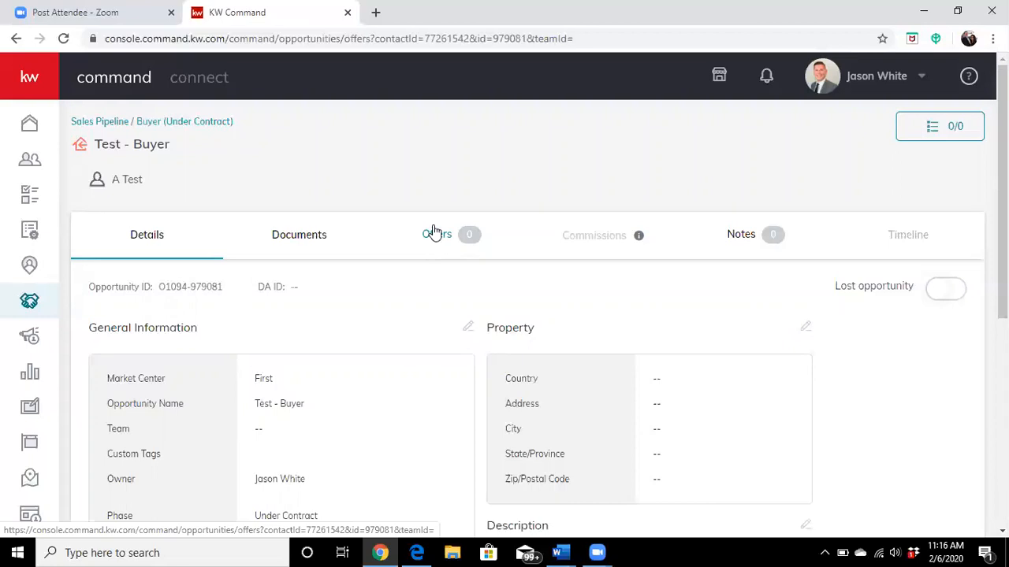
pyautogui.click(827, 295)
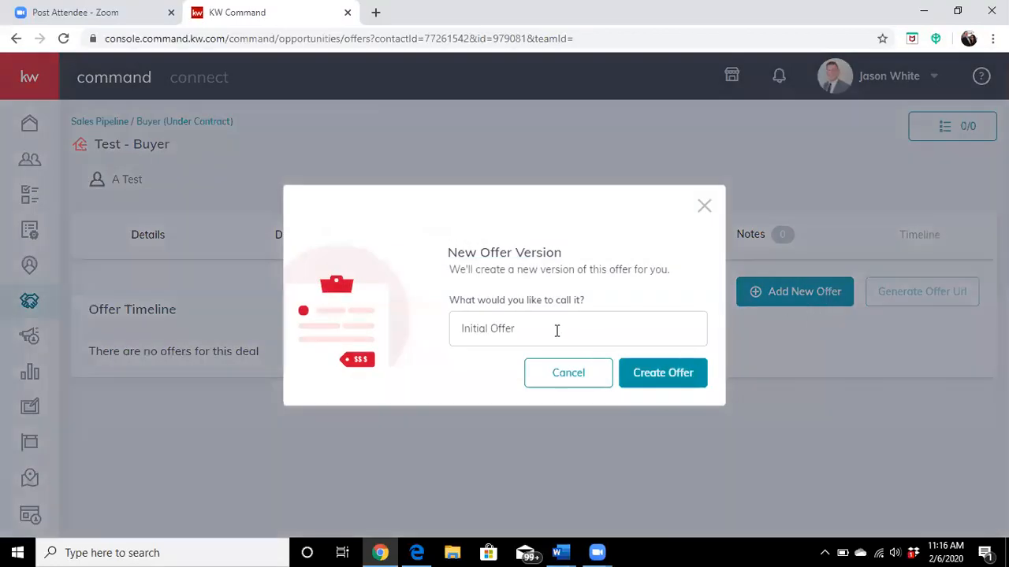
pyautogui.click(656, 374)
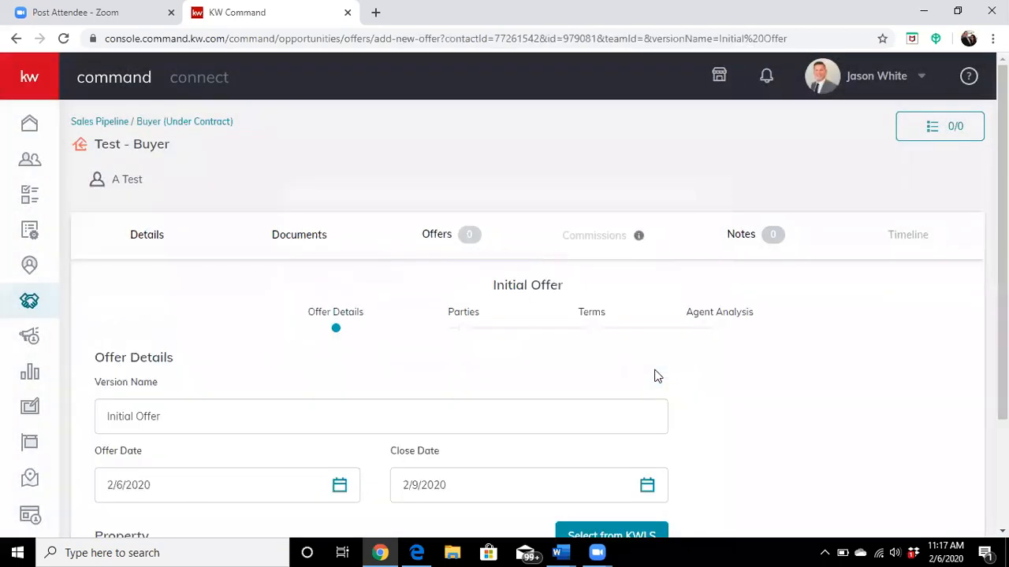
# Step: Search for the property's street address in the offer details, select the matching location and continue to Parties
pyautogui.scroll(-3, 651, 372)
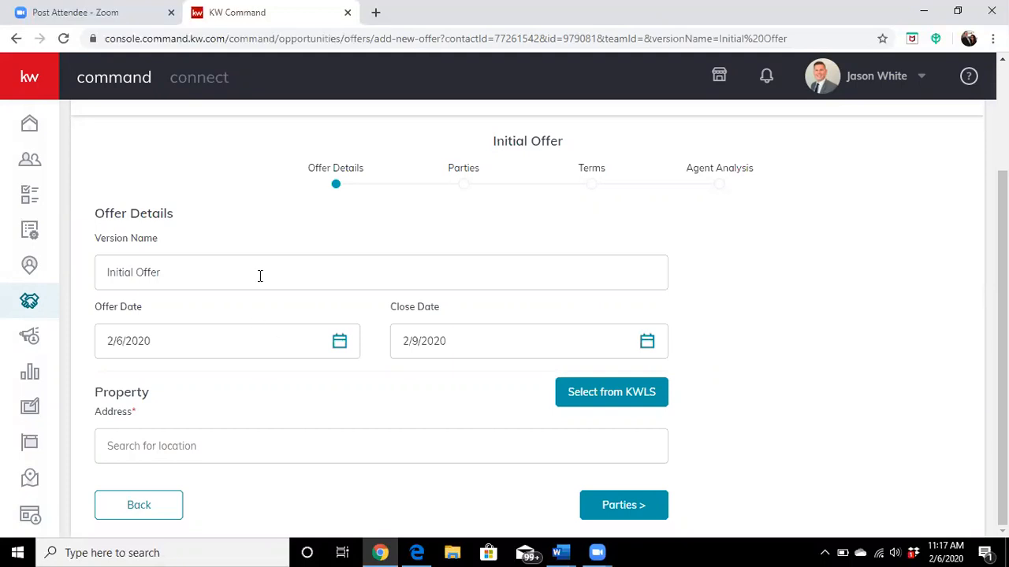
pyautogui.click(271, 450)
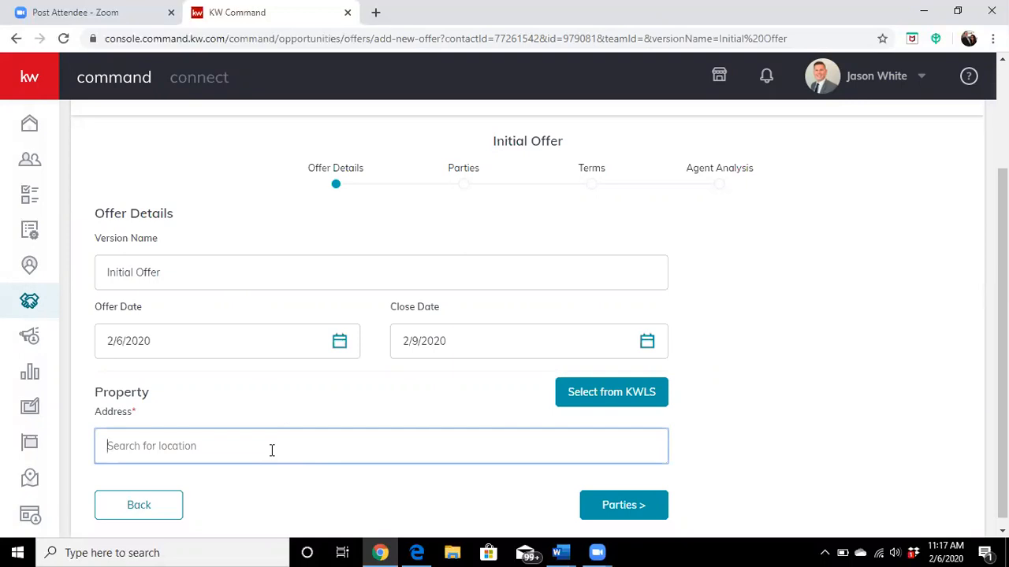
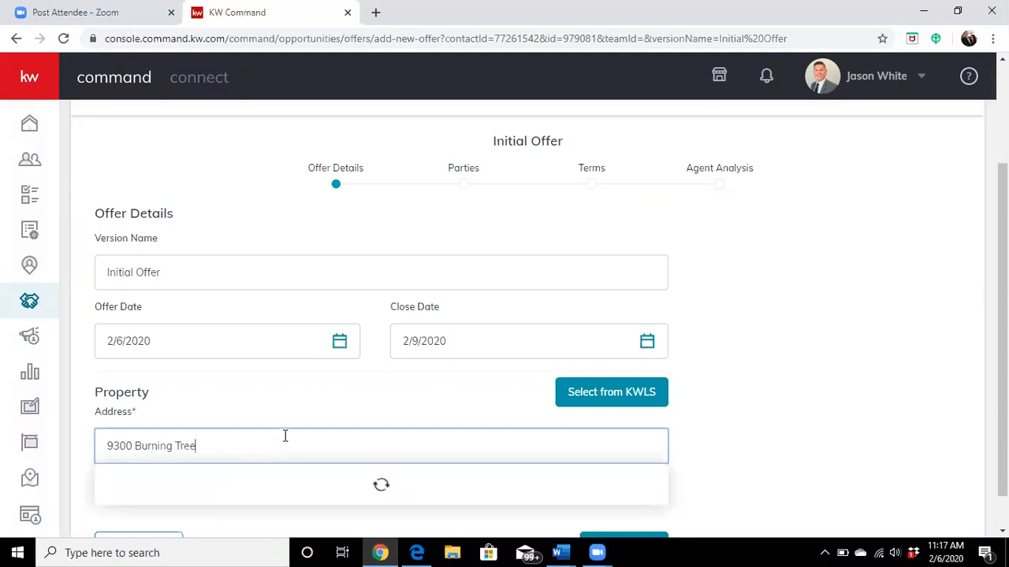
pyautogui.scroll(-1, 426, 419)
pyautogui.click(223, 413)
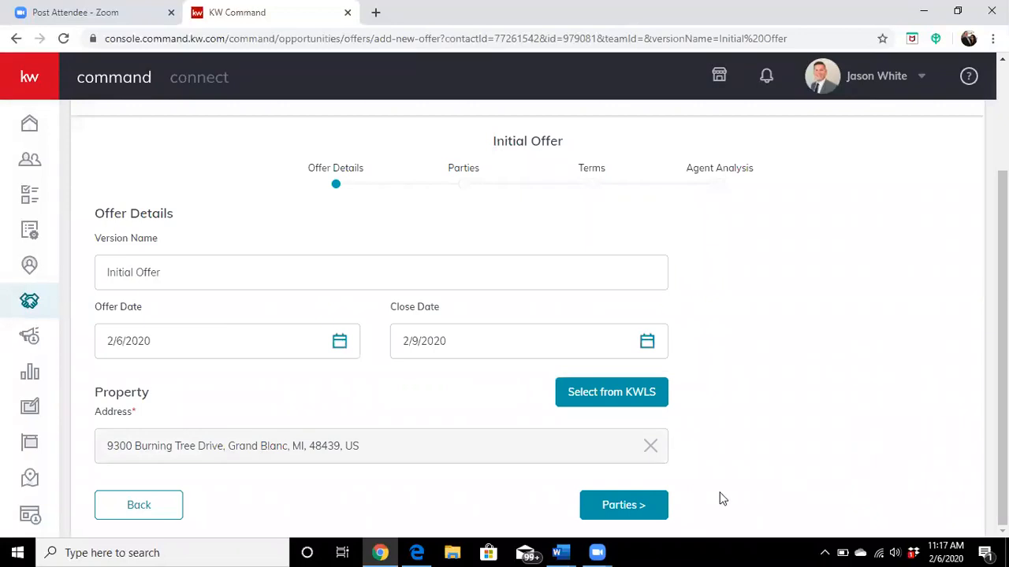
pyautogui.click(603, 514)
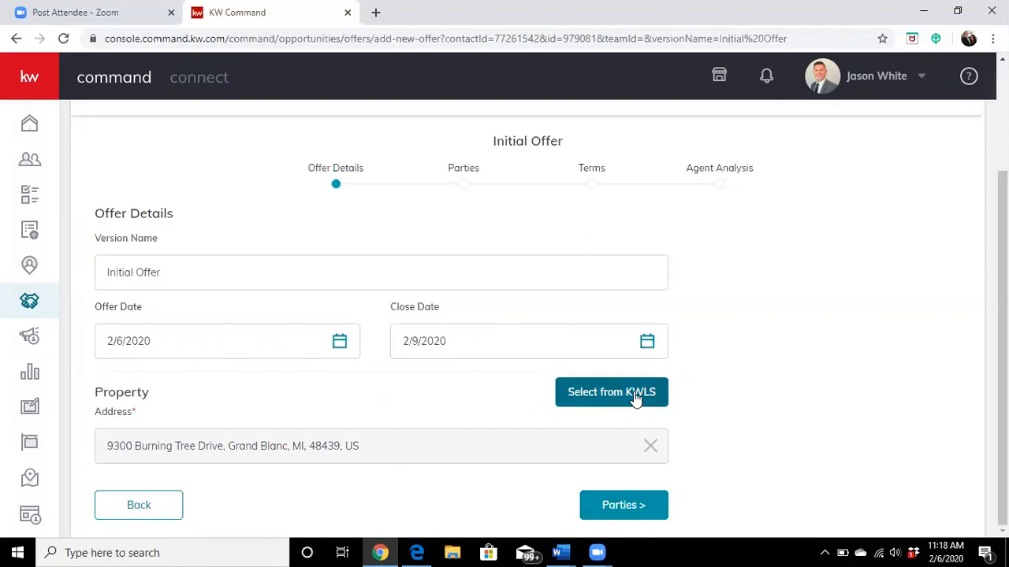
pyautogui.click(642, 508)
# Step: Review the buyer's contact and representation details and mark the buyer as Pre-Approved
pyautogui.scroll(-4, 790, 489)
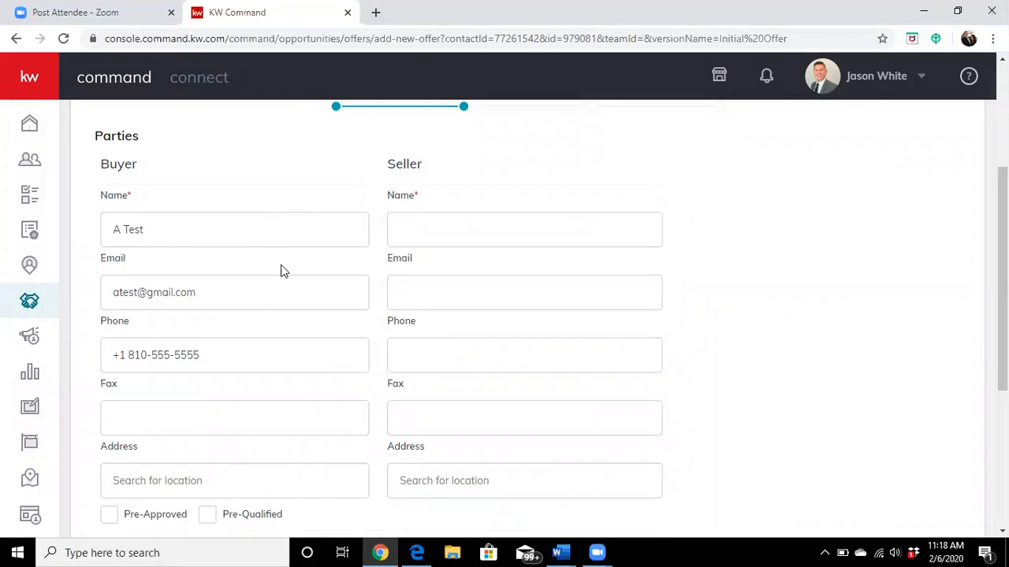
pyautogui.scroll(-1, 256, 292)
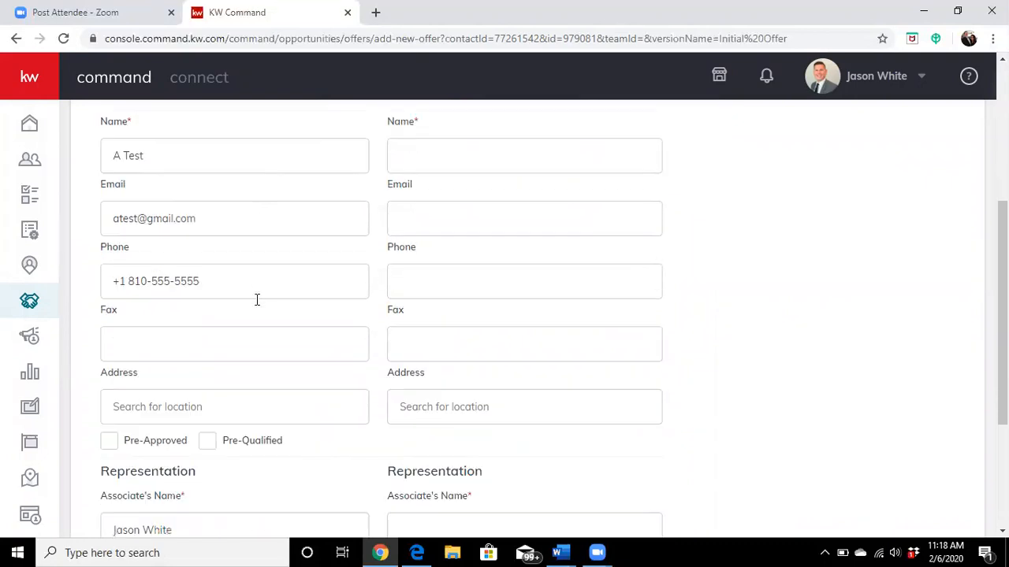
pyautogui.scroll(-2, 256, 304)
pyautogui.scroll(-1, 217, 406)
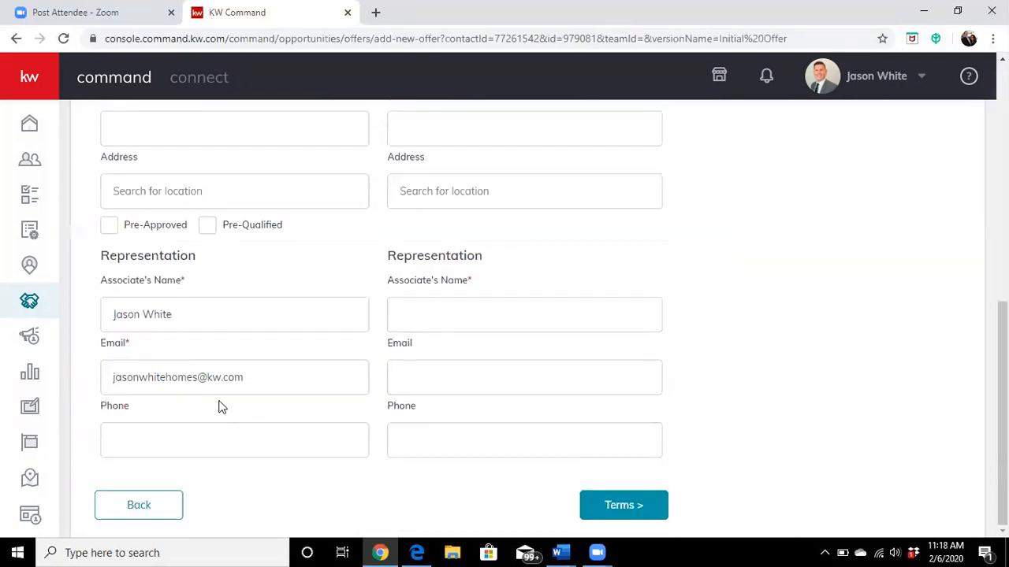
pyautogui.scroll(1, 228, 418)
pyautogui.scroll(1, 235, 420)
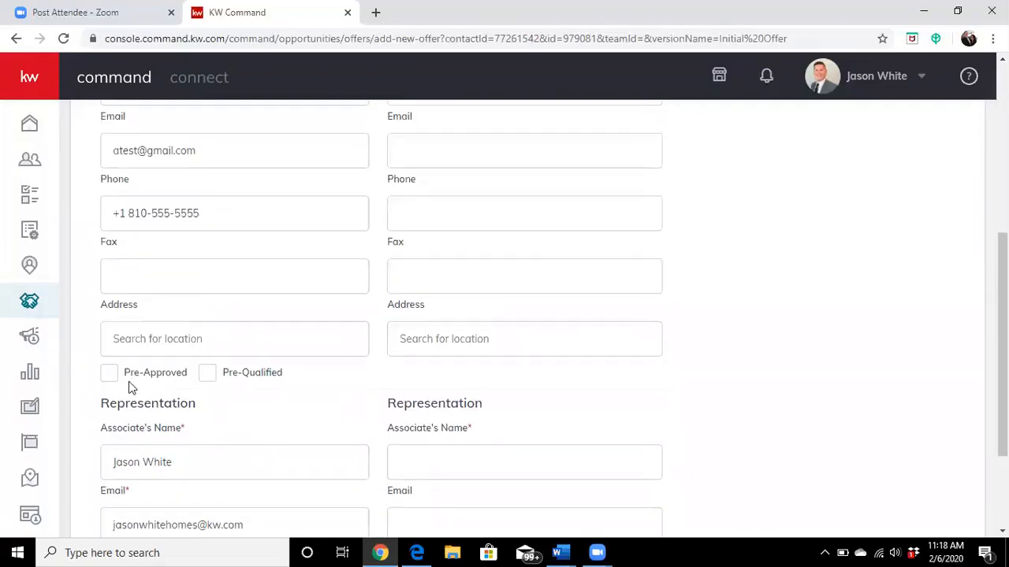
pyautogui.click(111, 378)
# Step: Enter Unknown as the seller's name in the offer's parties
pyautogui.scroll(3, 692, 390)
pyautogui.click(536, 383)
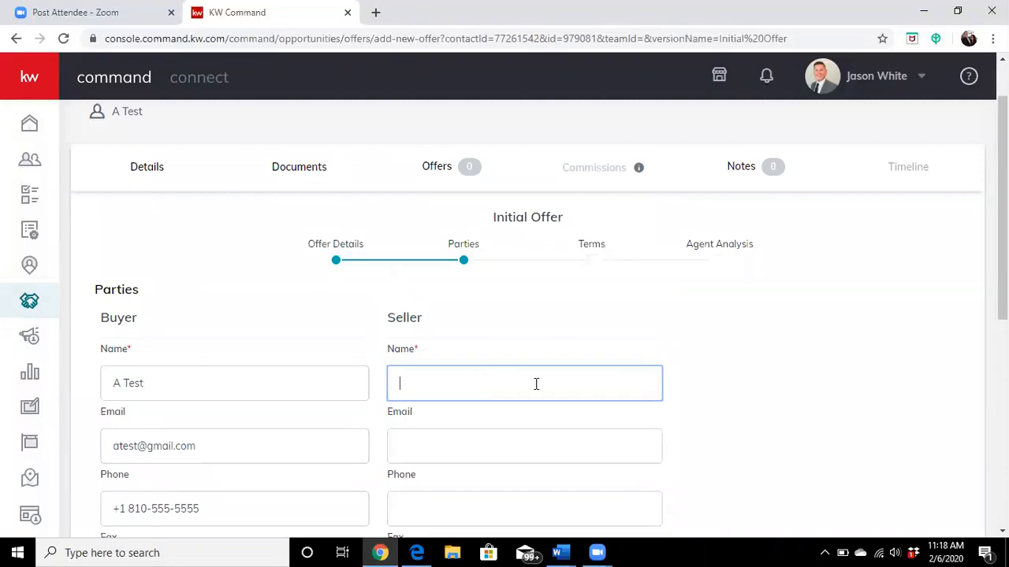
pyautogui.write('Unknown')
# Step: Enter the listing associate's name under the seller's representation and continue to Terms
pyautogui.scroll(-1, 648, 428)
pyautogui.scroll(1, 591, 380)
pyautogui.scroll(-1, 720, 359)
pyautogui.scroll(-3, 726, 360)
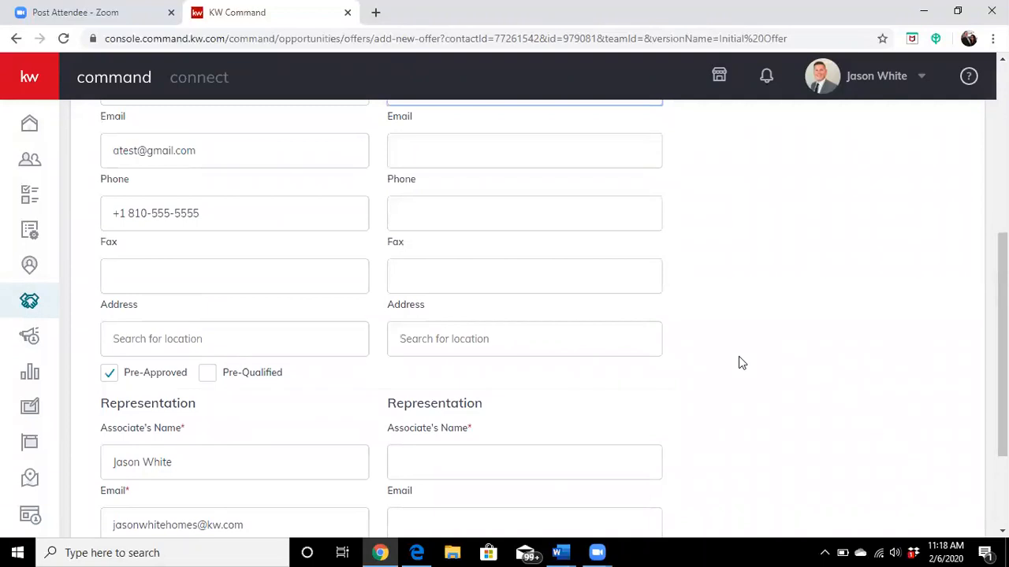
pyautogui.scroll(-2, 741, 365)
pyautogui.scroll(5, 744, 370)
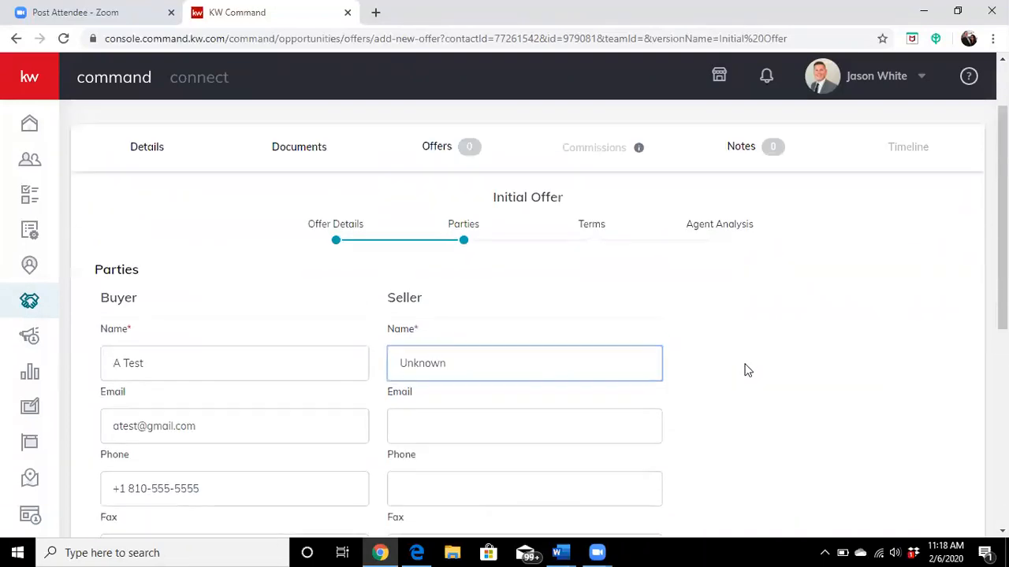
pyautogui.scroll(-1, 633, 393)
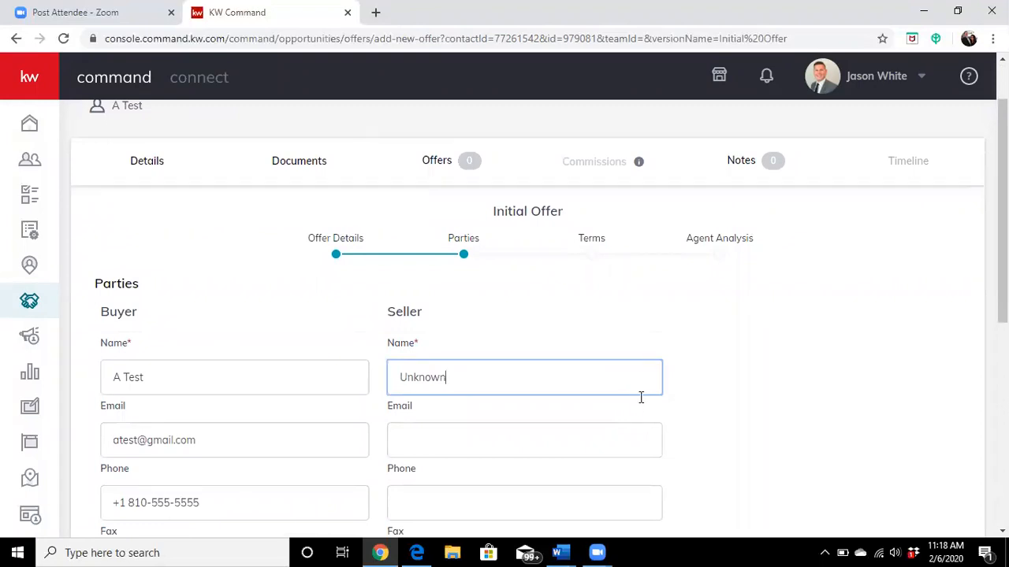
pyautogui.scroll(-5, 641, 406)
pyautogui.click(502, 389)
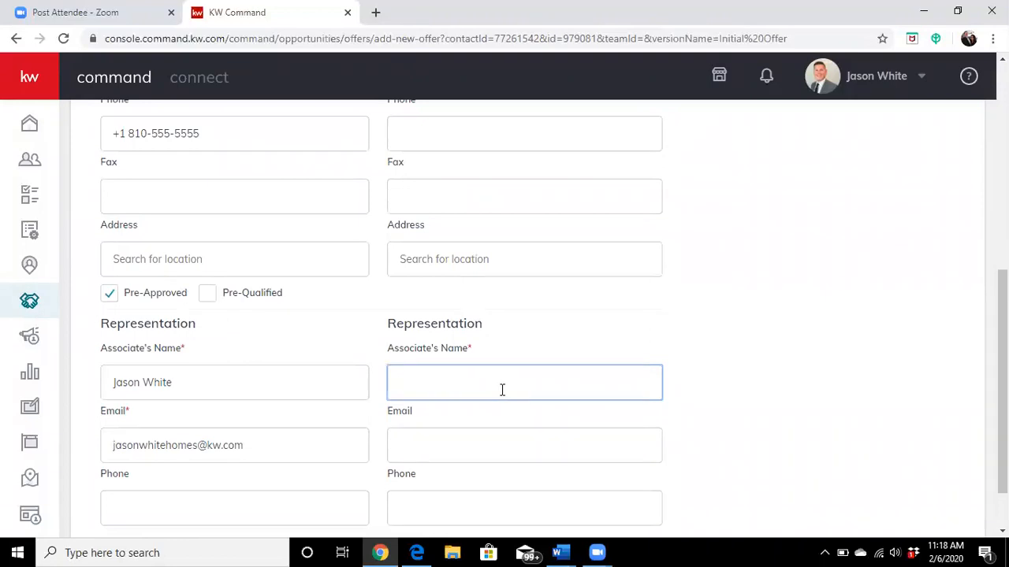
pyautogui.scroll(-1, 741, 333)
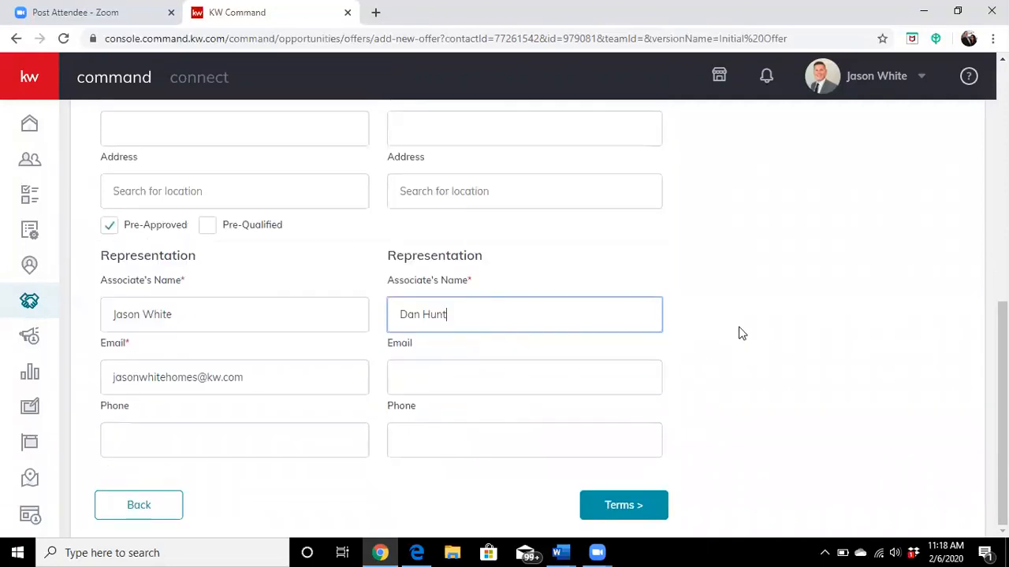
pyautogui.click(624, 505)
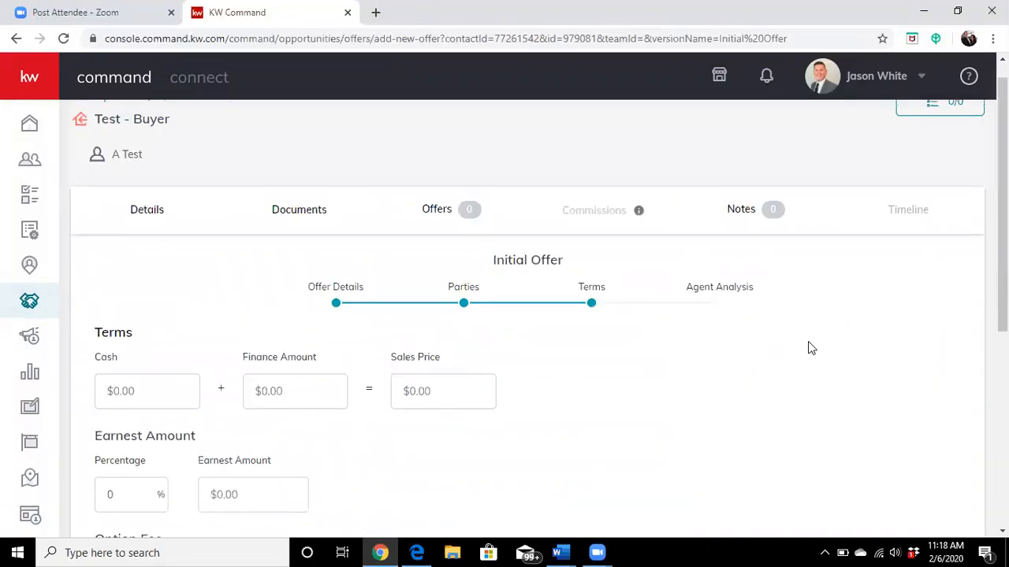
# Step: Set the offer's cash amount to $20,000 and the finance amount to $80,000
pyautogui.scroll(-1, 811, 348)
pyautogui.click(152, 326)
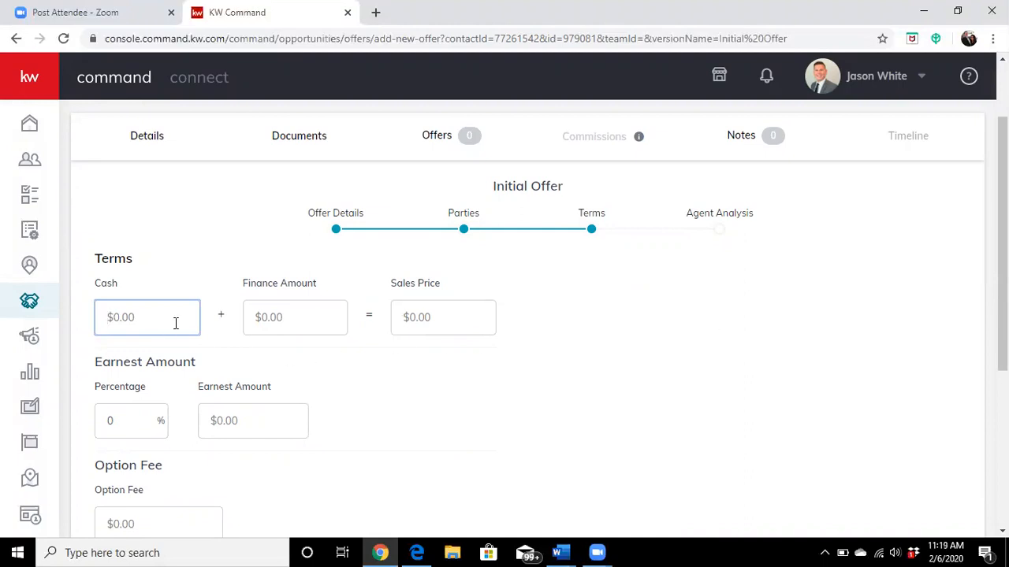
pyautogui.write('200000')
pyautogui.press('Tab')
pyautogui.write('80000')
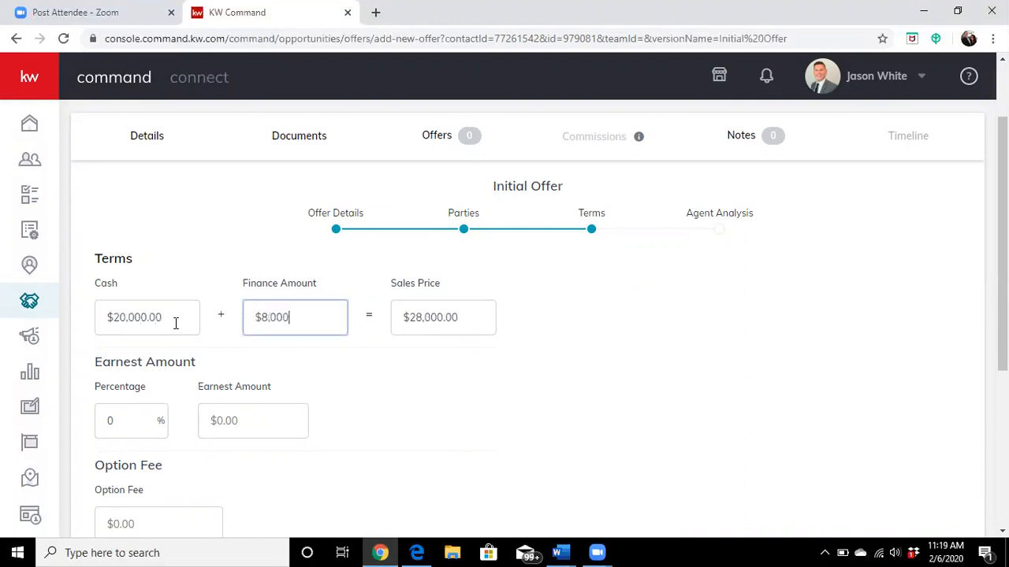
# Step: Set the earnest amount percentage to 1%
pyautogui.scroll(-1, 324, 403)
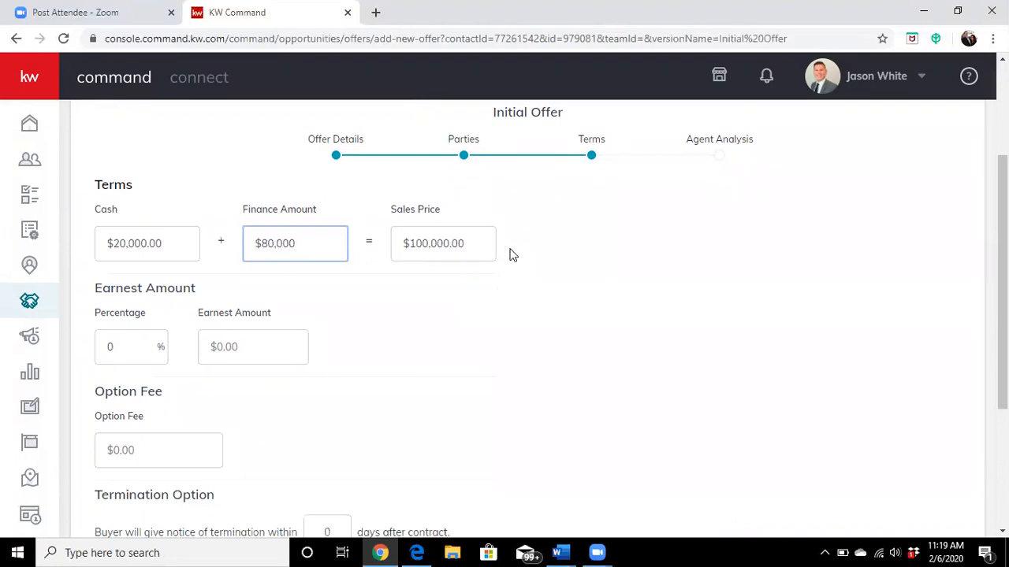
pyautogui.scroll(-1, 382, 349)
pyautogui.click(124, 272)
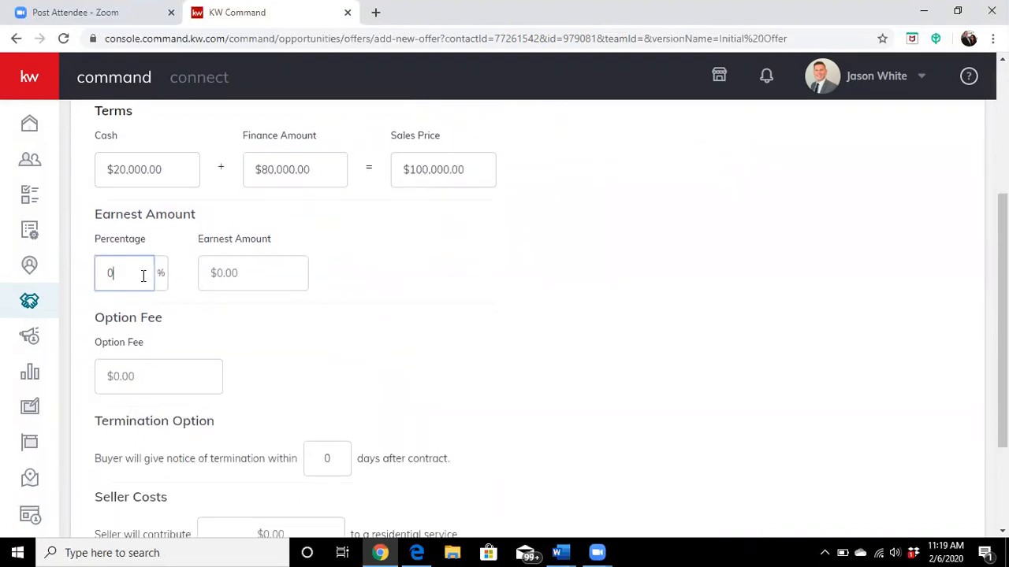
pyautogui.press('BackSpace')
pyautogui.write('1')
# Step: Set the offer's option fee to $295.00
pyautogui.scroll(-1, 221, 298)
pyautogui.scroll(-1, 220, 298)
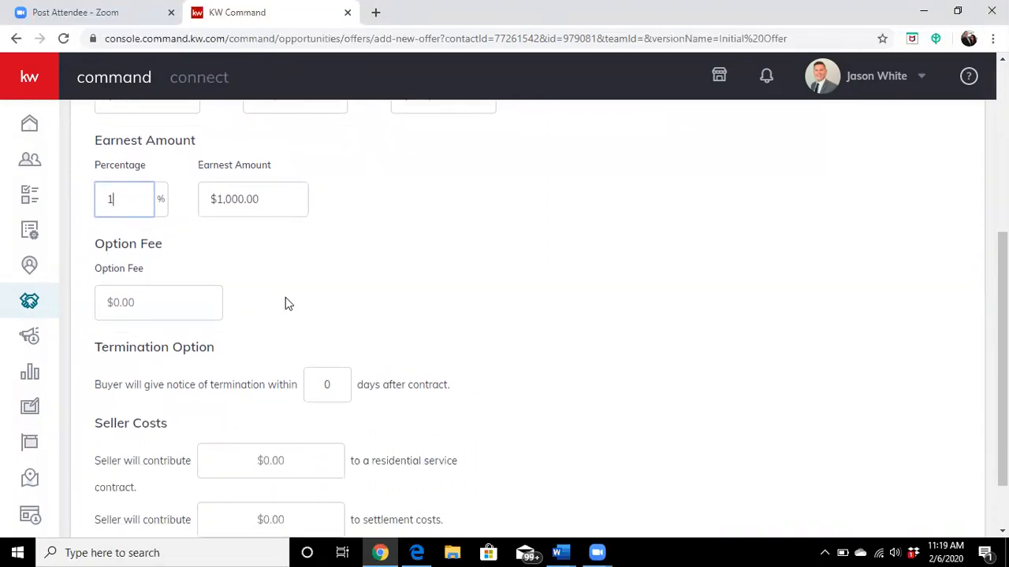
pyautogui.click(186, 313)
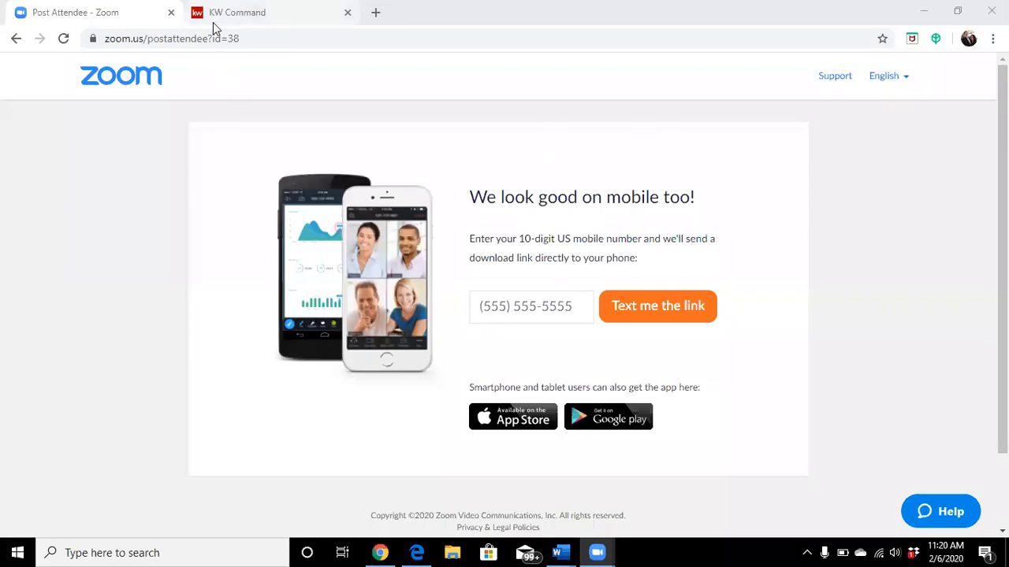
pyautogui.click(214, 29)
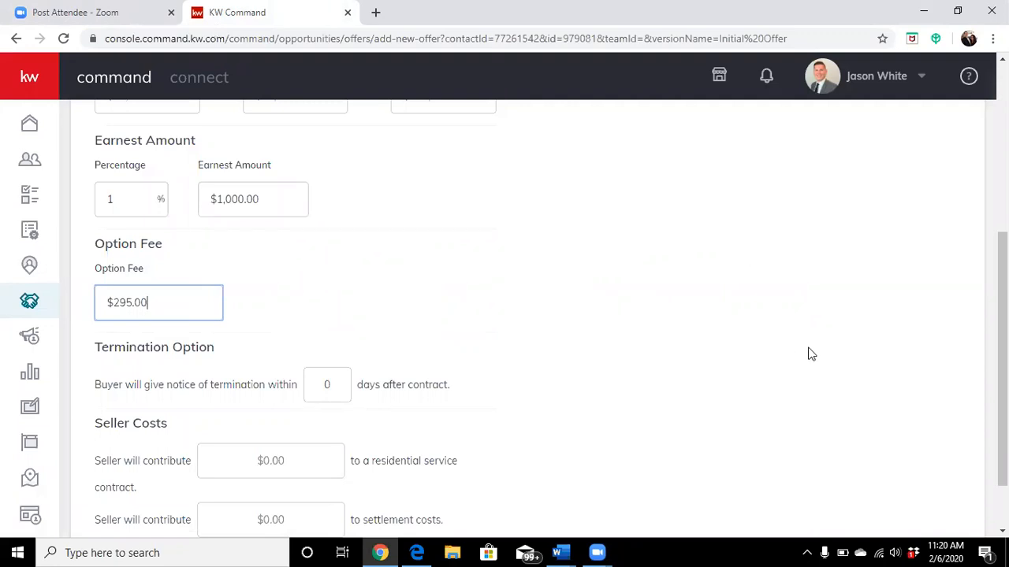
# Step: Enter 20 as the seller's contribution to settlement costs and continue to Agent Analysis
pyautogui.scroll(-1, 576, 268)
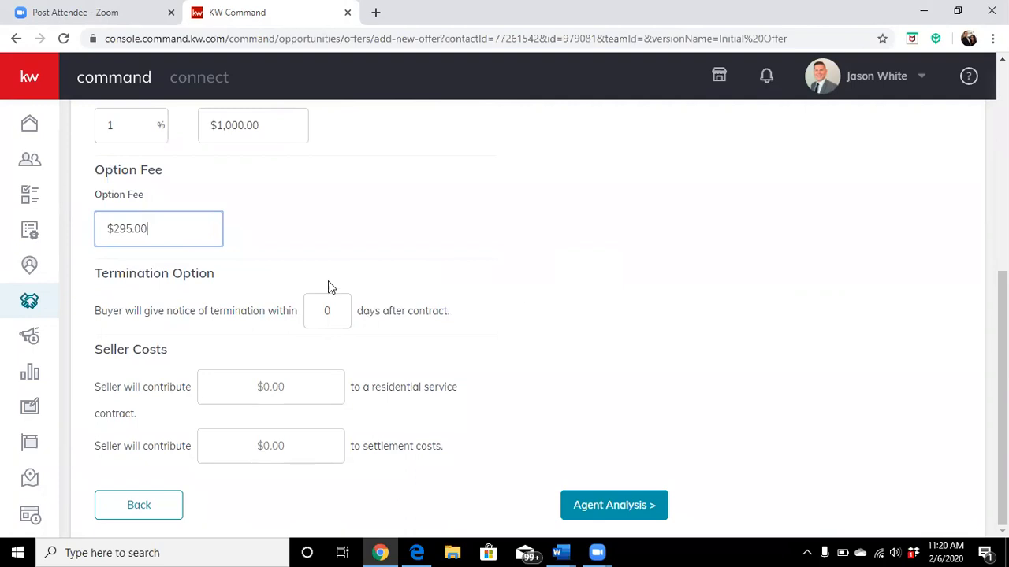
pyautogui.click(296, 382)
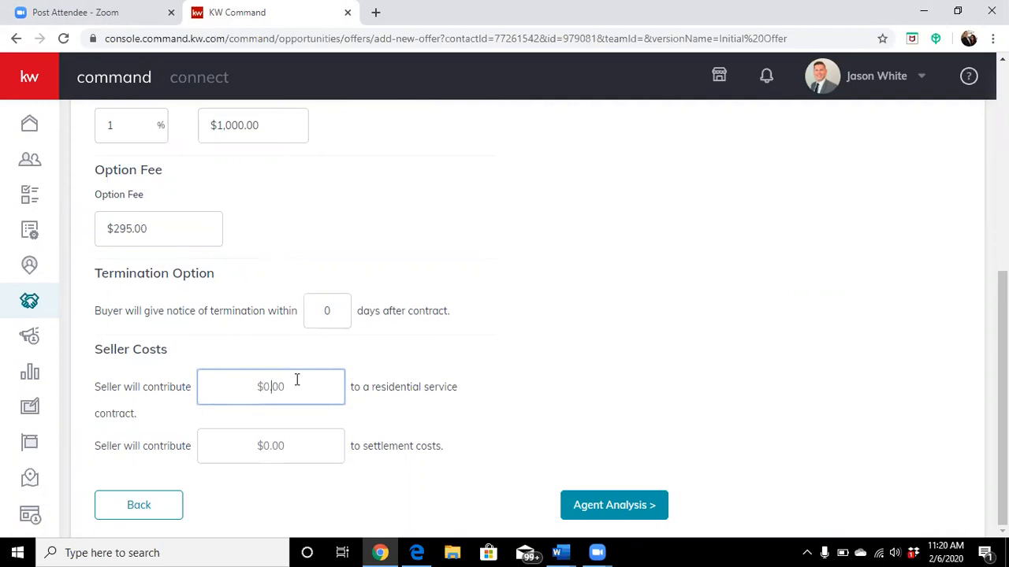
pyautogui.click(308, 446)
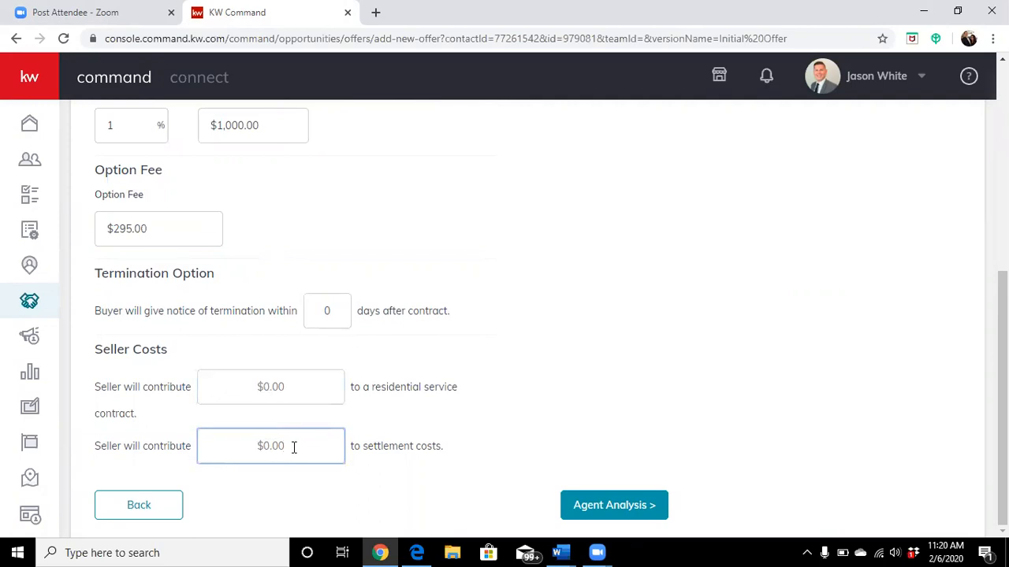
pyautogui.write('20')
pyautogui.click(626, 505)
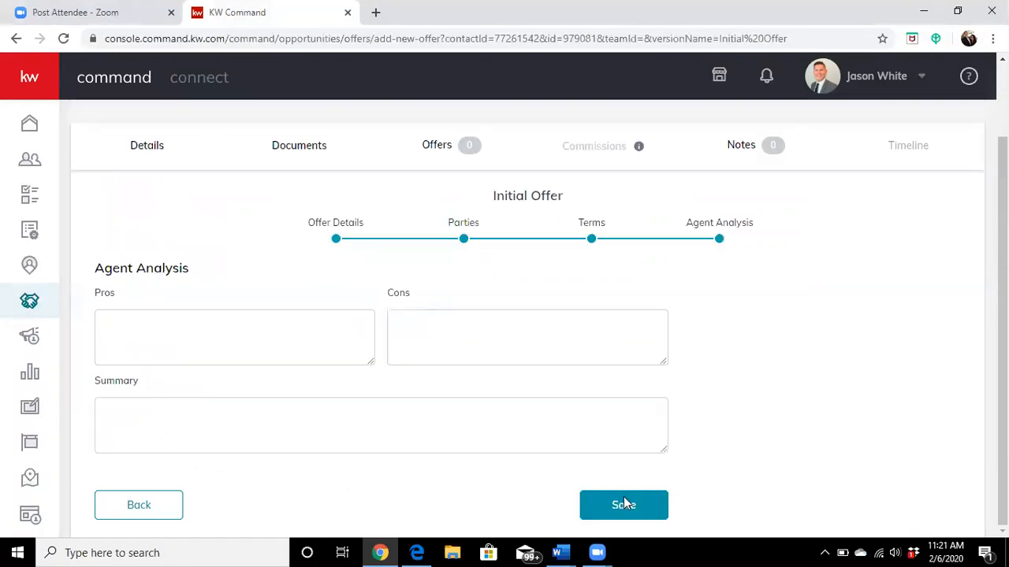
# Step: Save the initial offer with the agent analysis pros, cons and summary left blank
pyautogui.click(247, 338)
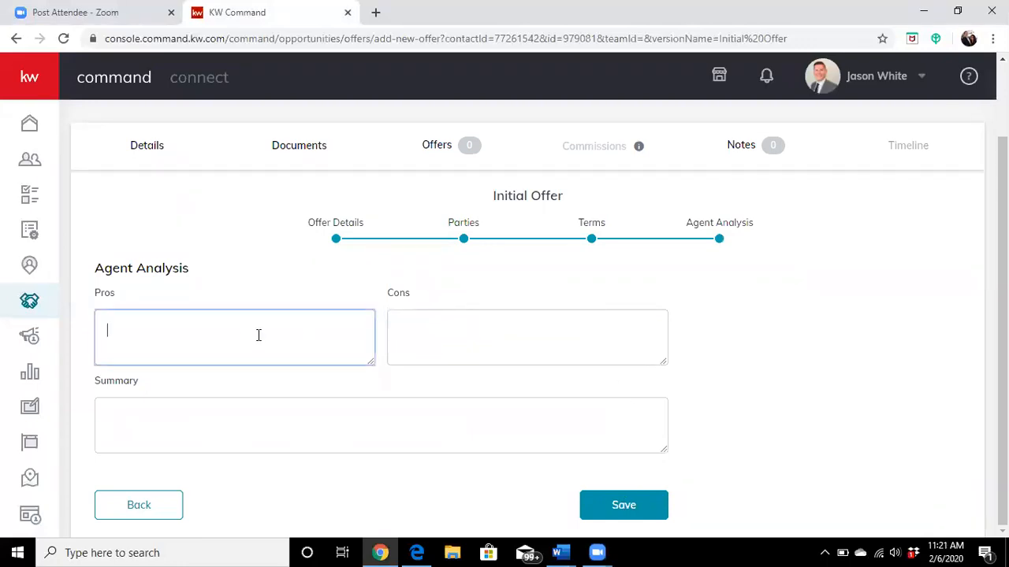
pyautogui.scroll(1, 818, 365)
pyautogui.scroll(-1, 413, 369)
pyautogui.click(503, 323)
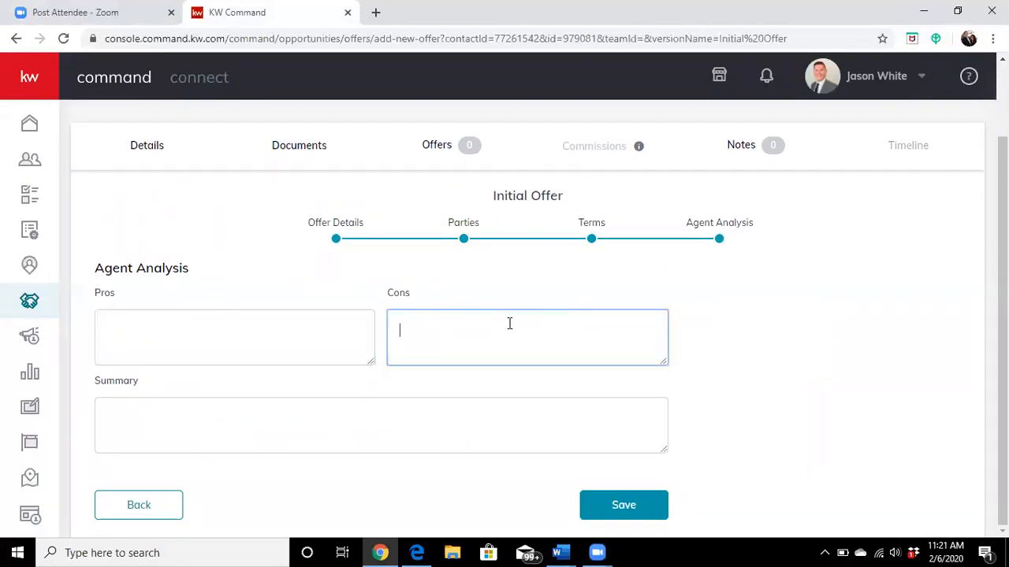
pyautogui.click(267, 324)
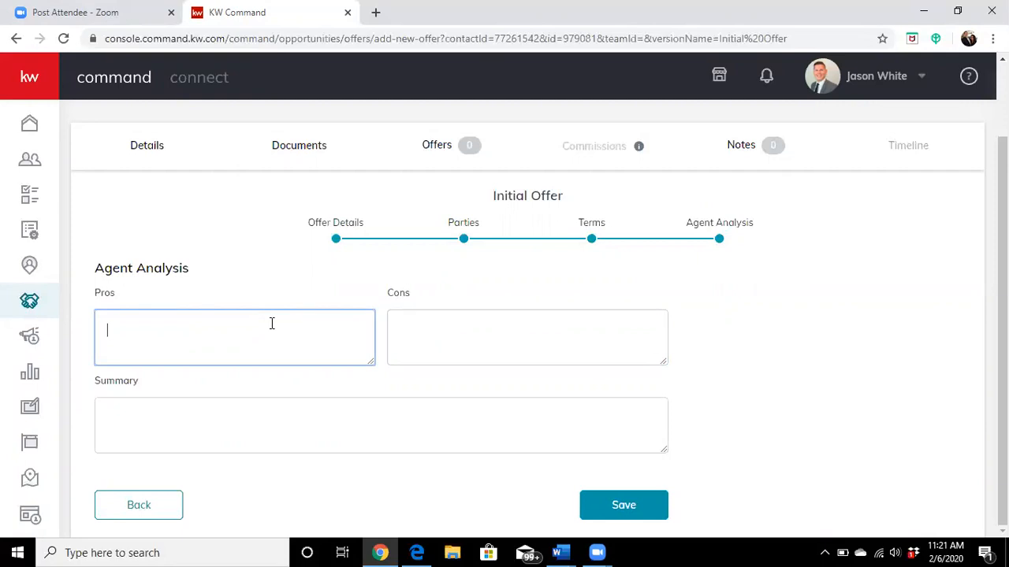
pyautogui.click(493, 324)
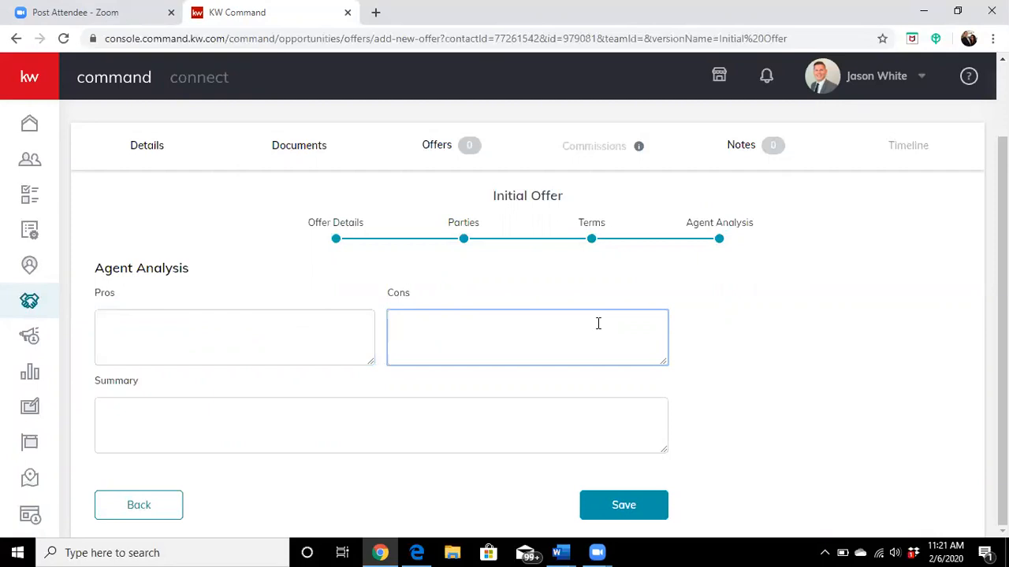
pyautogui.click(628, 507)
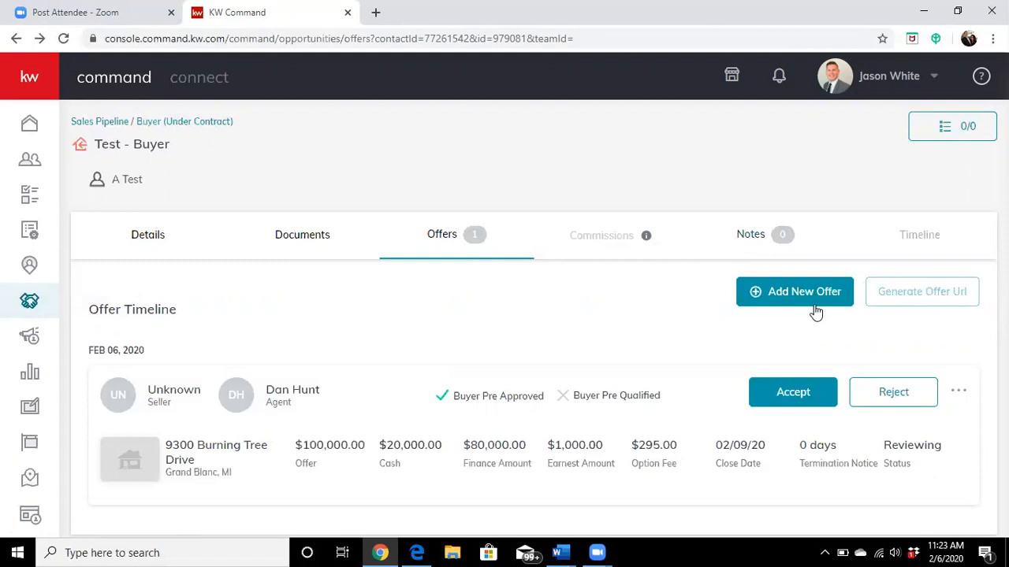
# Step: Accept the $100,000 offer in the opportunity's offer timeline
pyautogui.click(776, 394)
pyautogui.moveTo(625, 238)
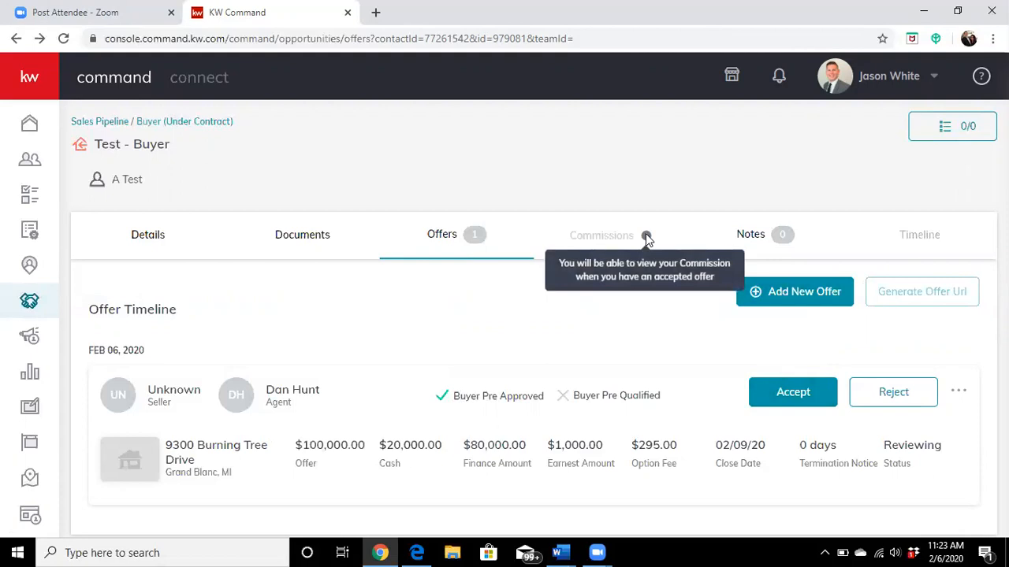
pyautogui.click(793, 393)
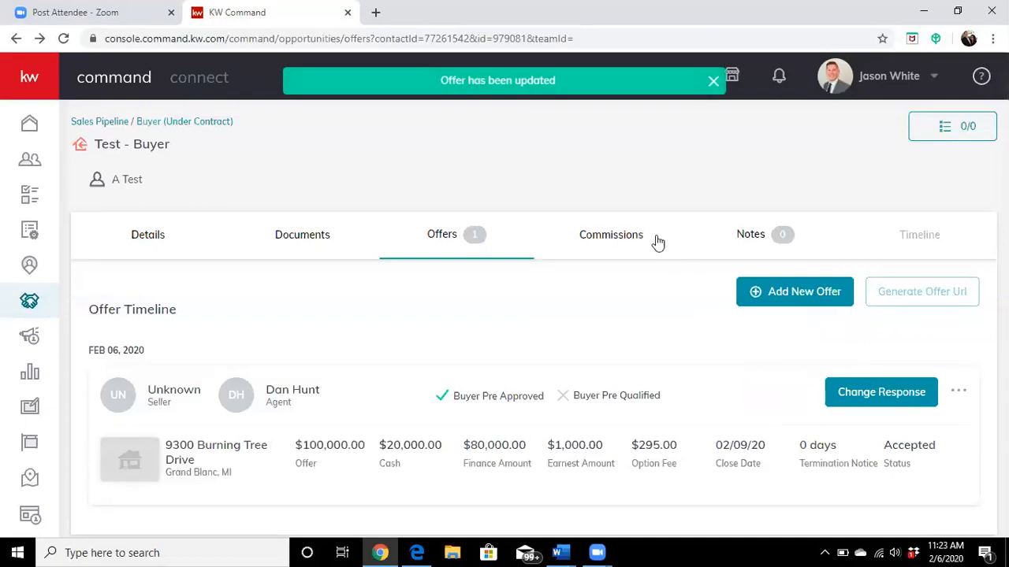
# Step: Examine the opportunity's commissions, from the sales price and dates through the agent's royalty, company commission, deductions and check amount
pyautogui.click(613, 236)
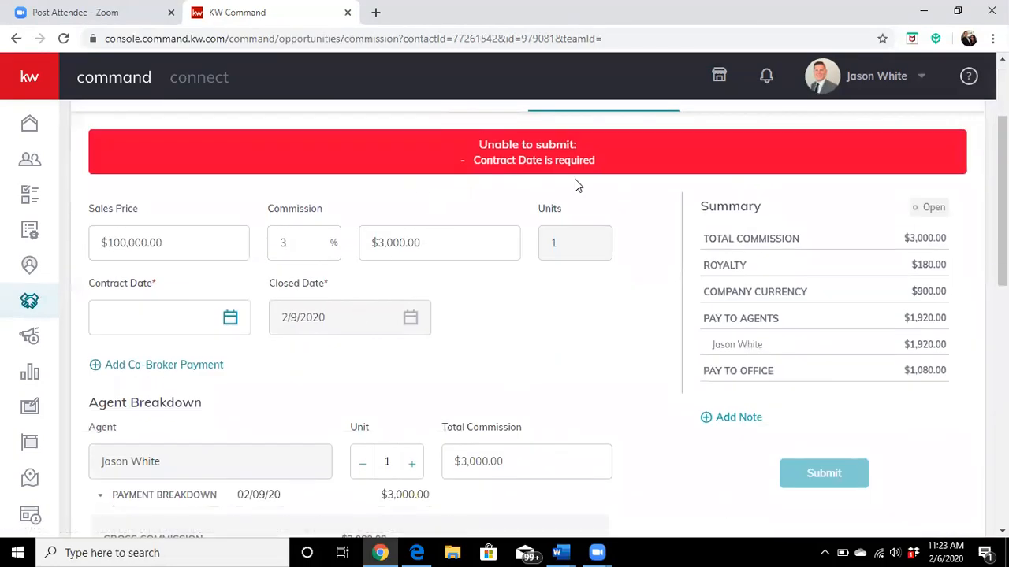
pyautogui.moveTo(421, 301)
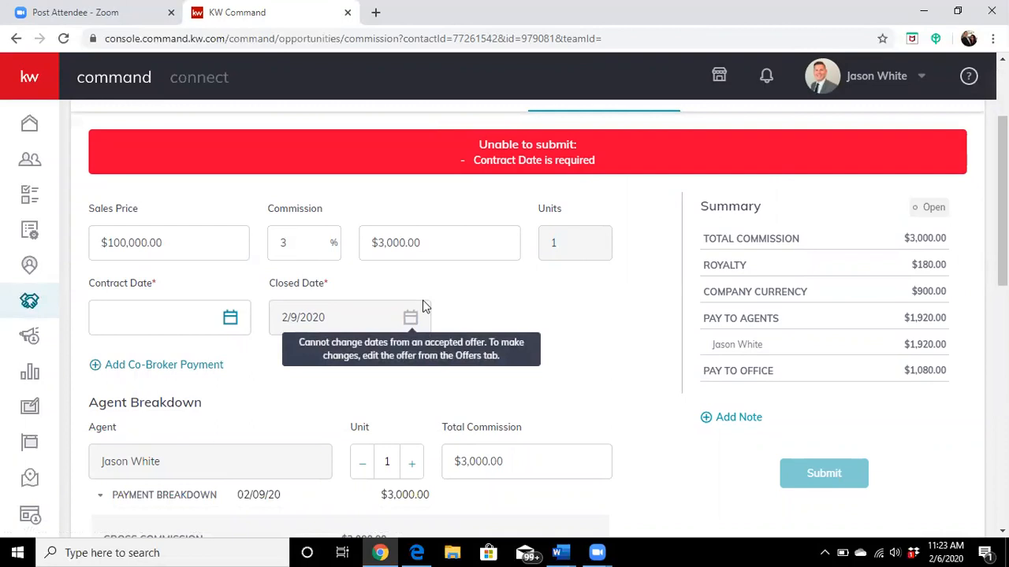
pyautogui.scroll(-2, 463, 274)
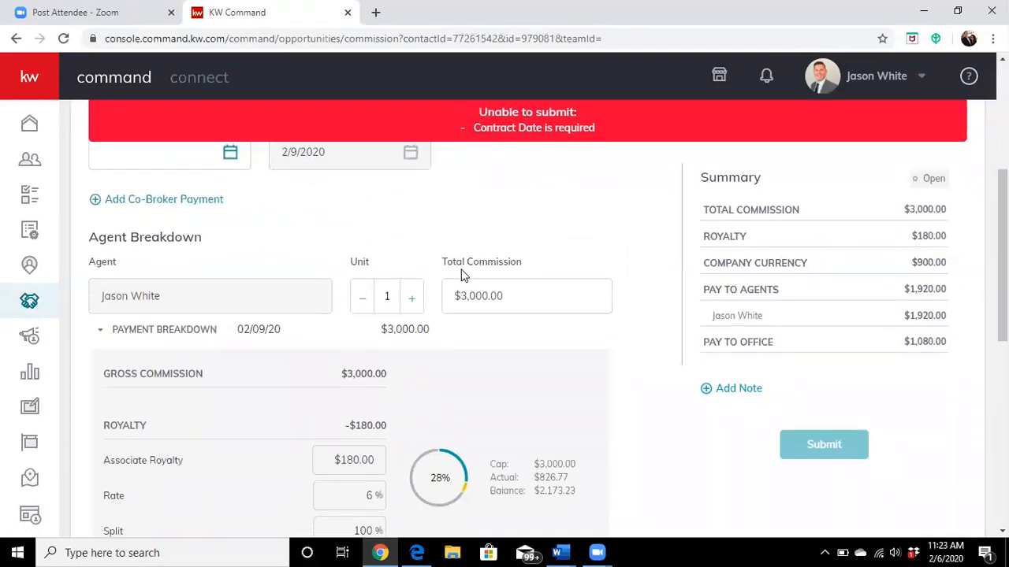
pyautogui.scroll(-3, 360, 283)
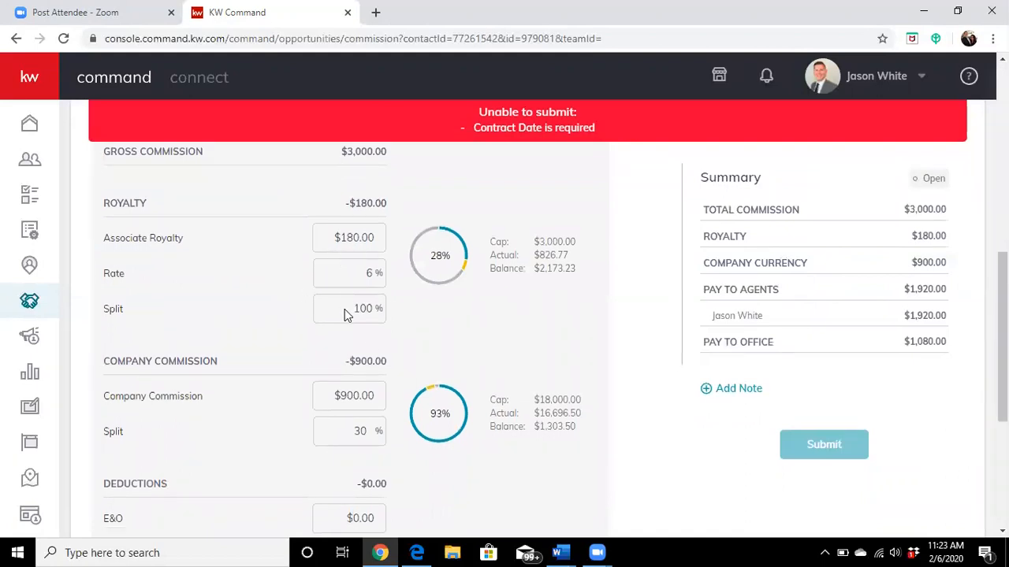
pyautogui.scroll(-1, 319, 319)
pyautogui.scroll(-2, 314, 316)
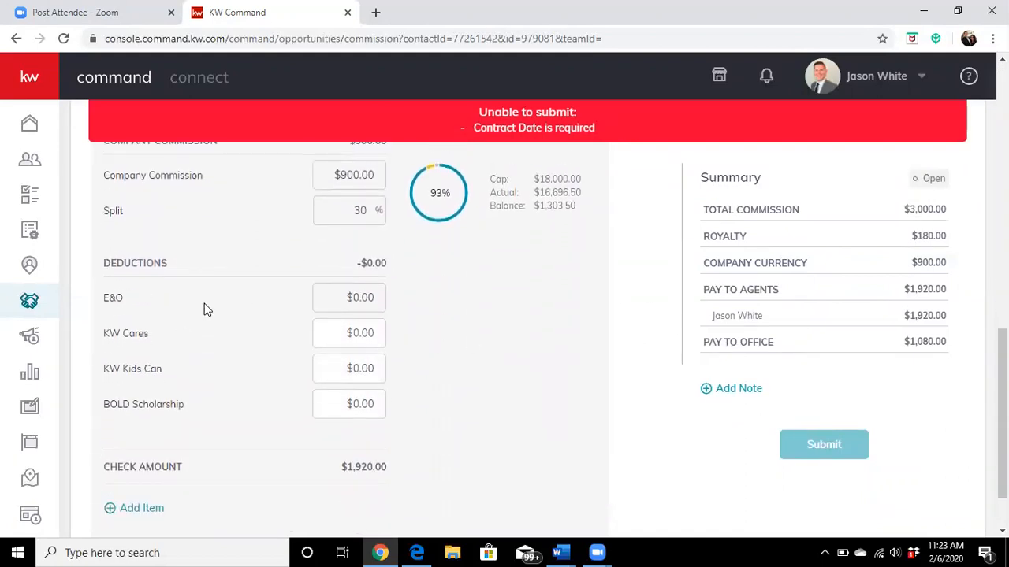
pyautogui.scroll(-1, 584, 309)
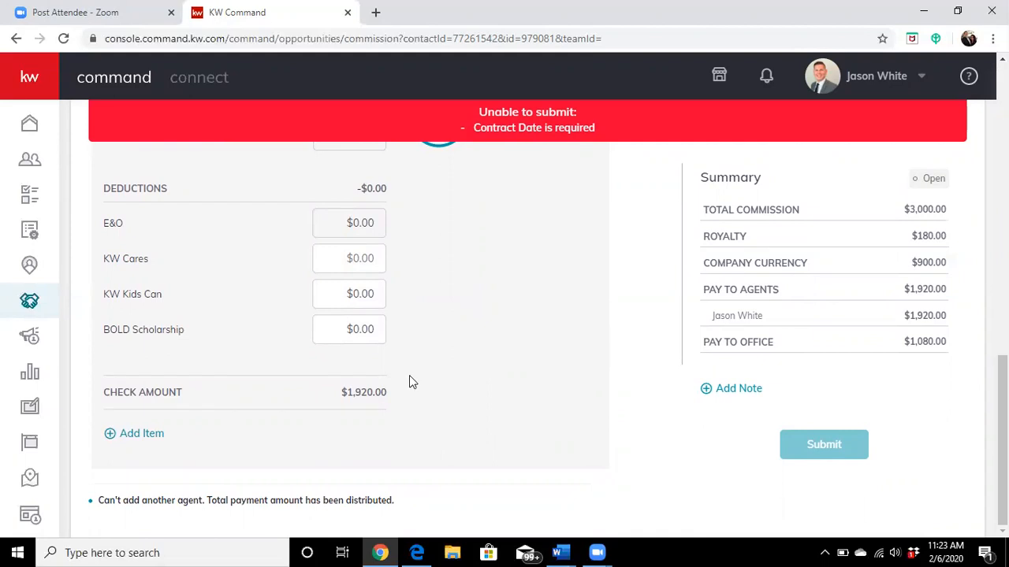
pyautogui.scroll(9, 413, 379)
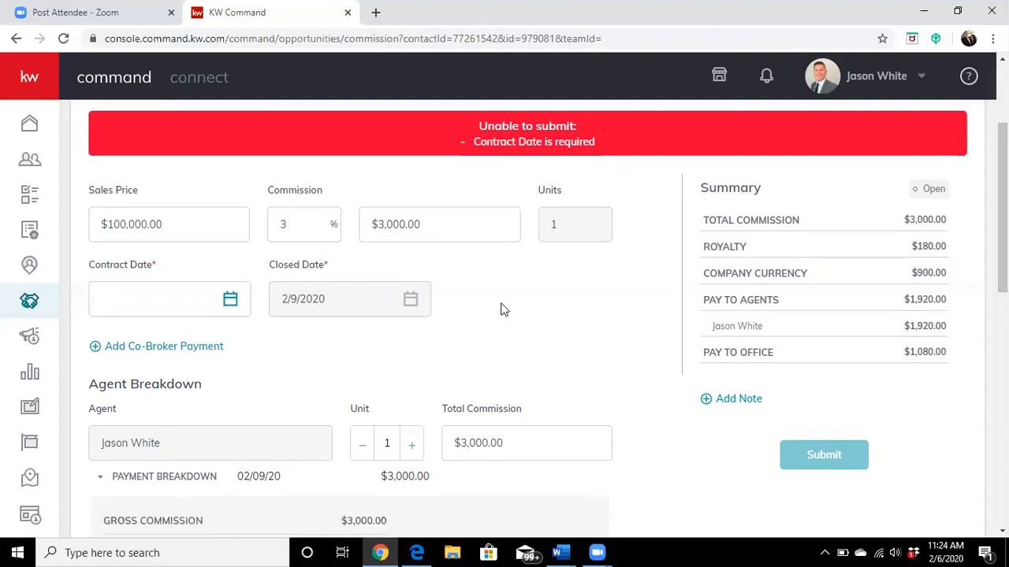
pyautogui.scroll(3, 501, 308)
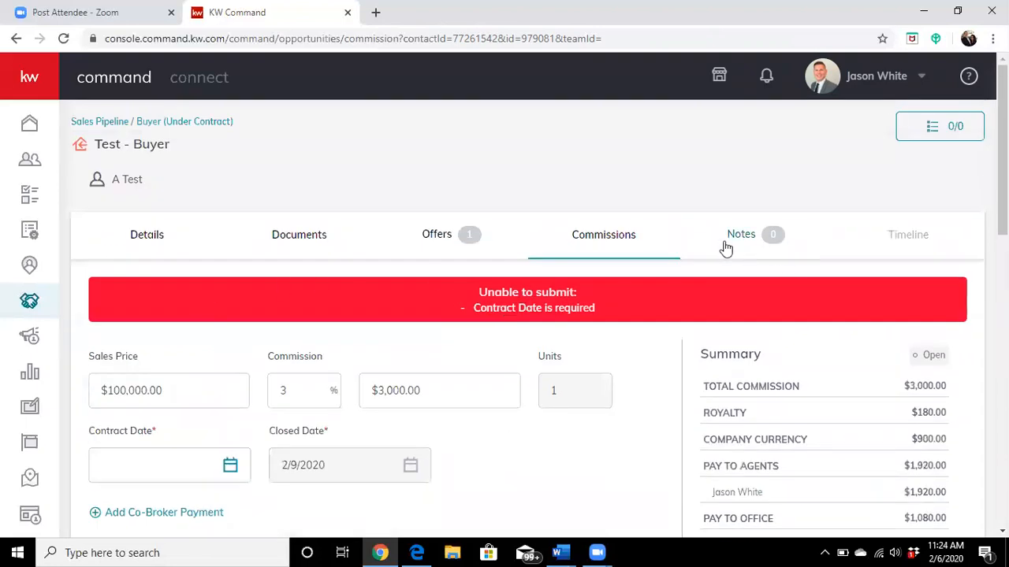
# Step: View the opportunity's documents, and return to its commissions to look over the details again
pyautogui.click(307, 244)
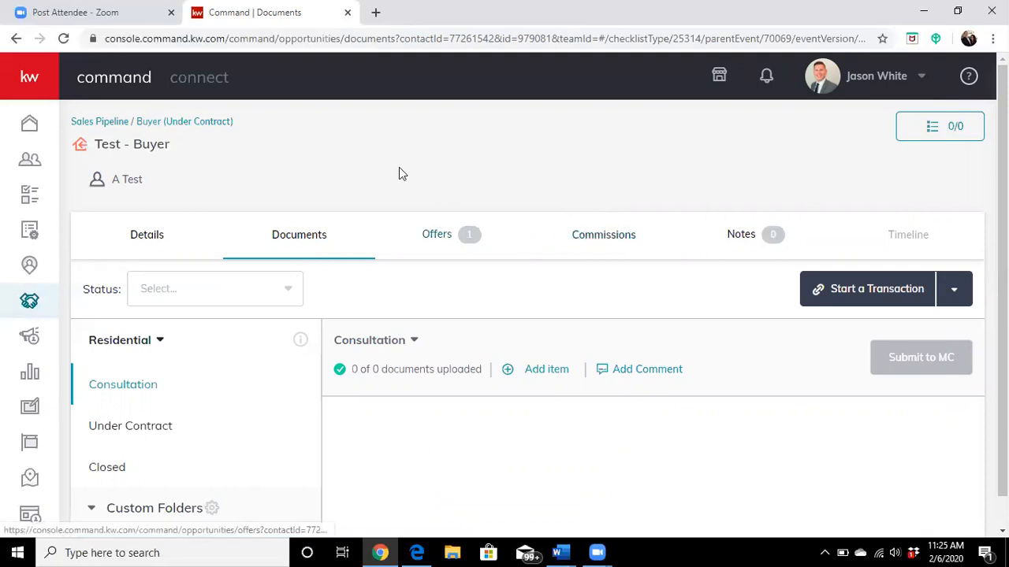
pyautogui.click(607, 236)
pyautogui.scroll(-3, 552, 347)
pyautogui.scroll(3, 574, 364)
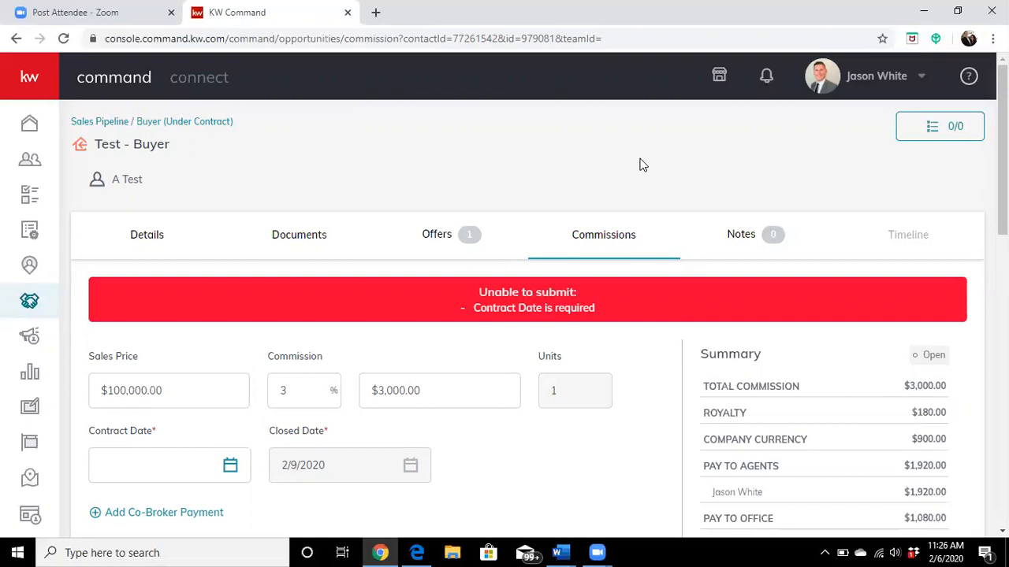
# Step: Look over the commission form again, from the sales price and contract date through the commission summary
pyautogui.scroll(-2, 803, 310)
pyautogui.scroll(2, 805, 366)
pyautogui.scroll(-2, 613, 168)
pyautogui.scroll(2, 611, 177)
pyautogui.scroll(-1, 670, 237)
pyautogui.scroll(1, 709, 260)
# Step: Return to the sales pipeline and show the buyer opportunities that are under contract
pyautogui.click(96, 123)
pyautogui.scroll(-2, 732, 260)
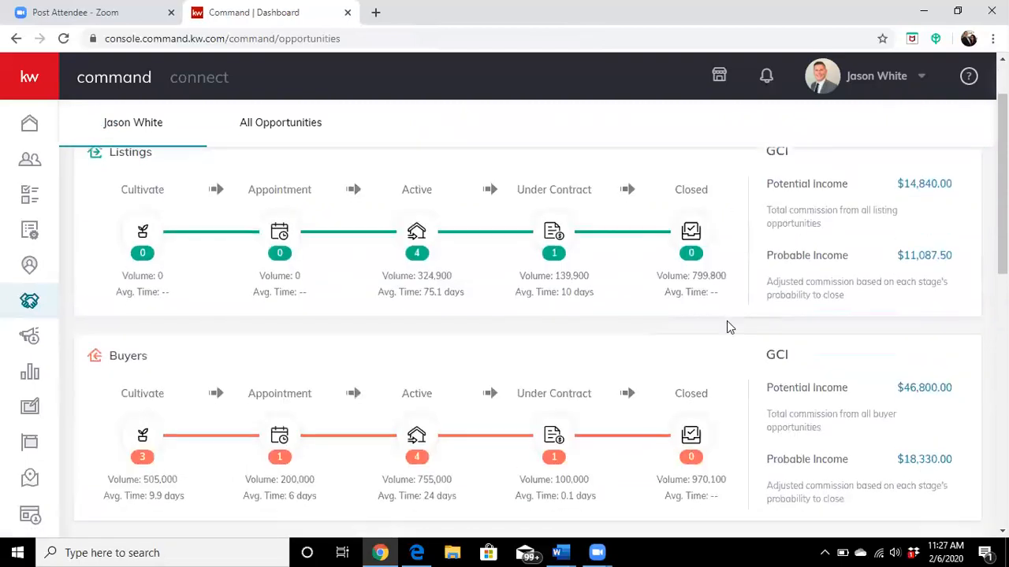
pyautogui.click(417, 325)
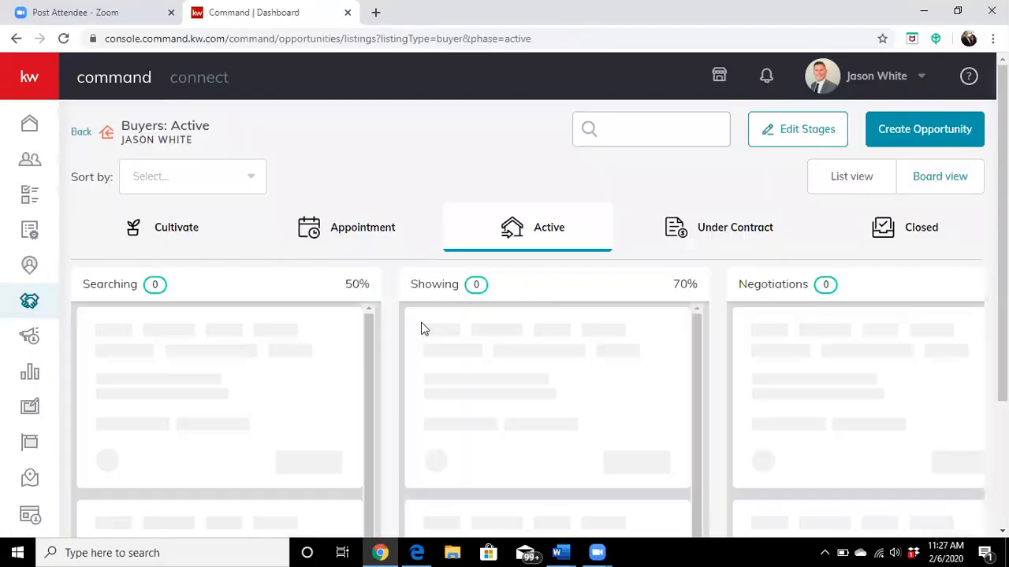
pyautogui.click(707, 229)
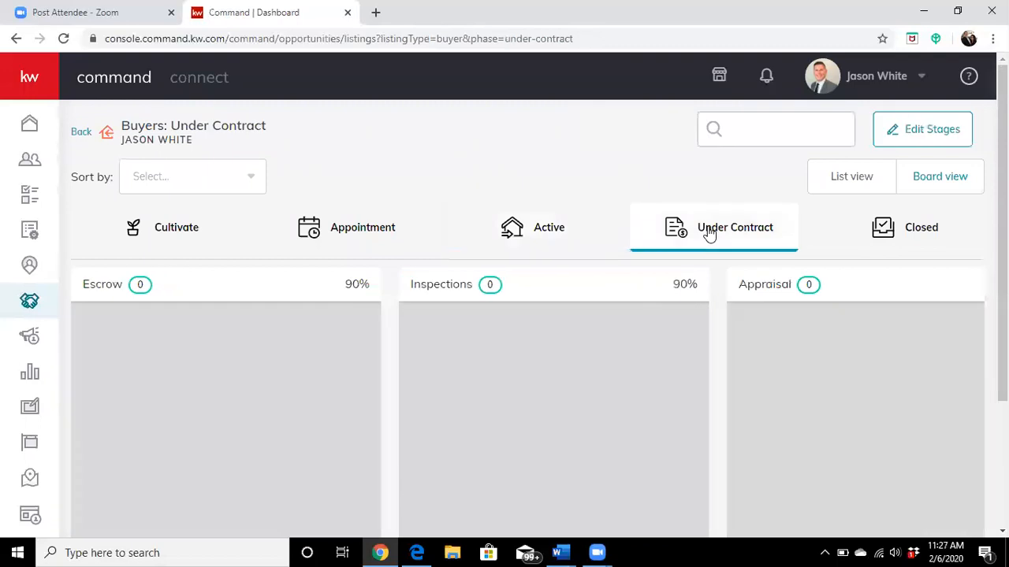
pyautogui.scroll(-1, 331, 297)
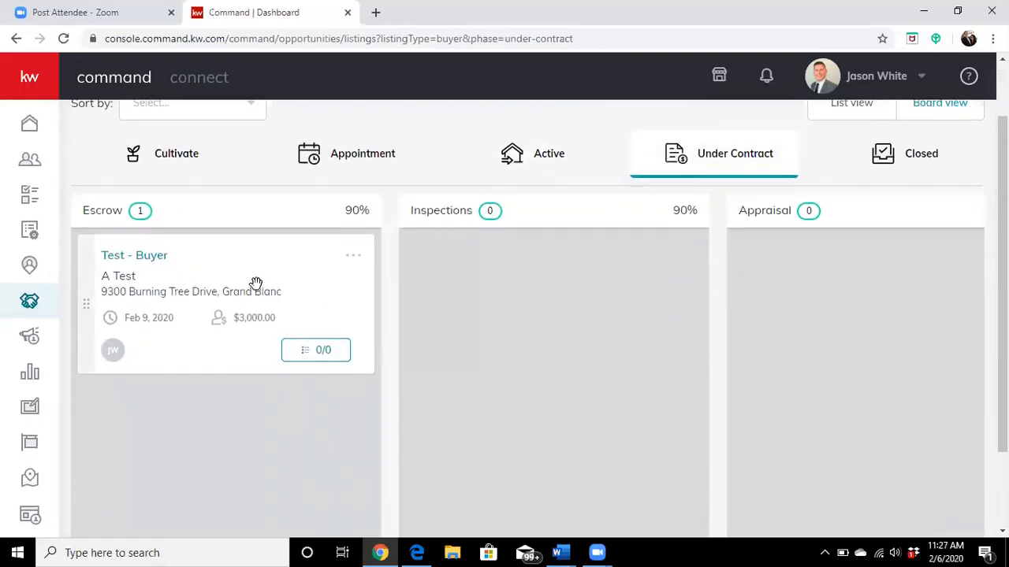
pyautogui.moveTo(231, 263); pyautogui.dragTo(265, 308)
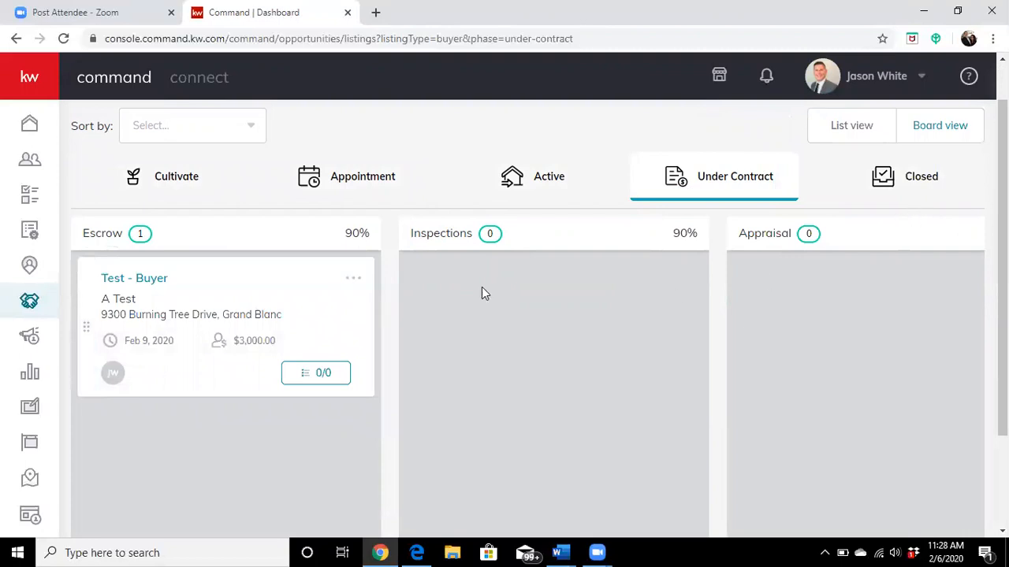
# Step: Open the details of the Test - Buyer opportunity in the Escrow stage and review its general information
pyautogui.click(353, 283)
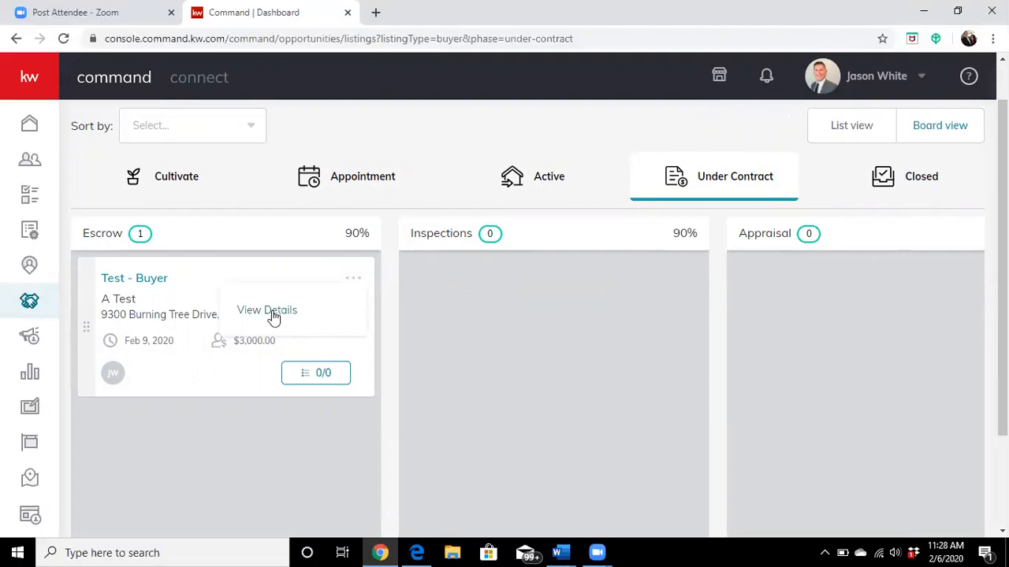
pyautogui.click(219, 292)
pyautogui.scroll(-4, 394, 315)
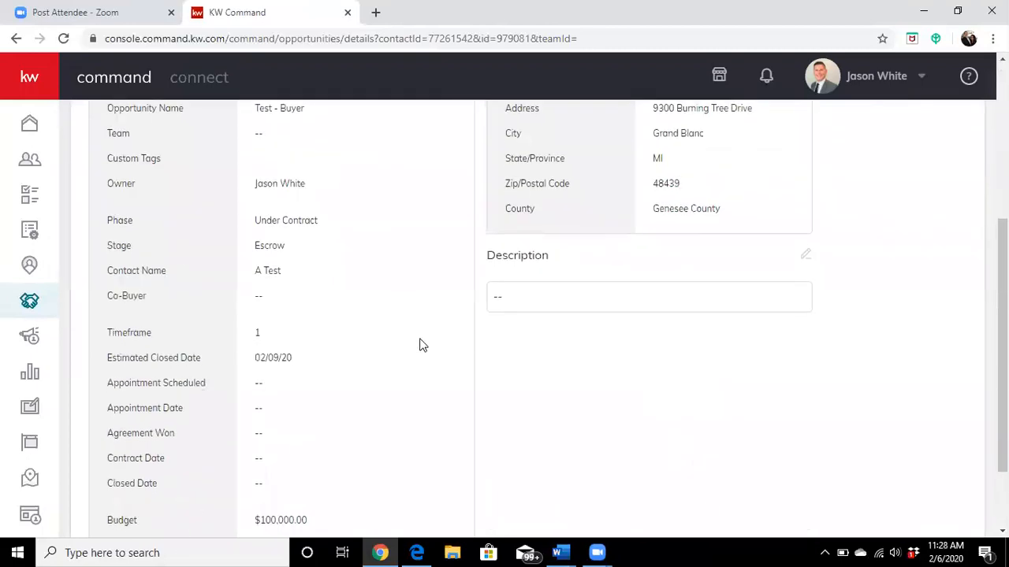
pyautogui.scroll(-2, 450, 372)
pyautogui.scroll(5, 505, 364)
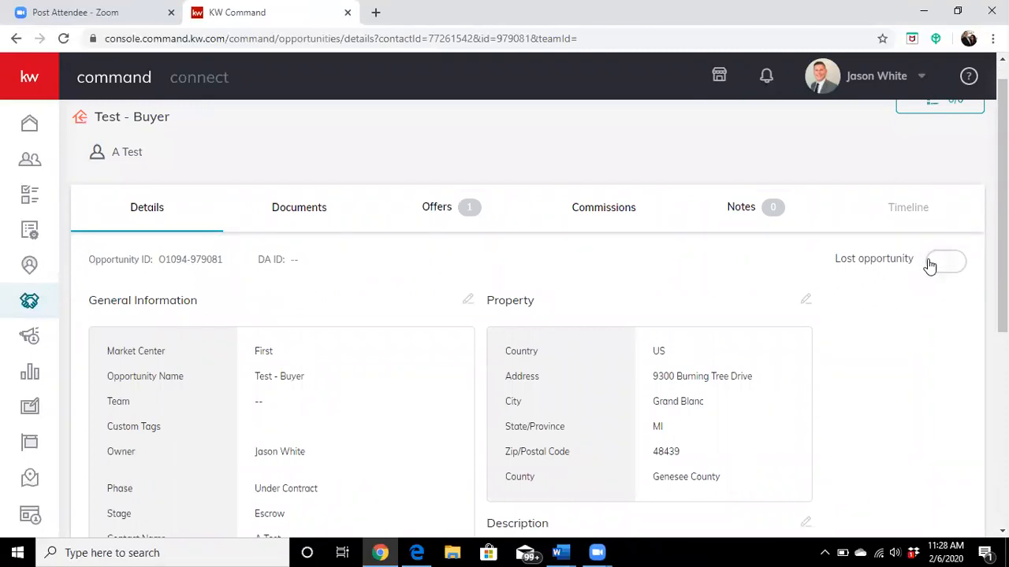
# Step: Mark the Test - Buyer opportunity as lost and save "Test opp" as the lost reason
pyautogui.click(933, 265)
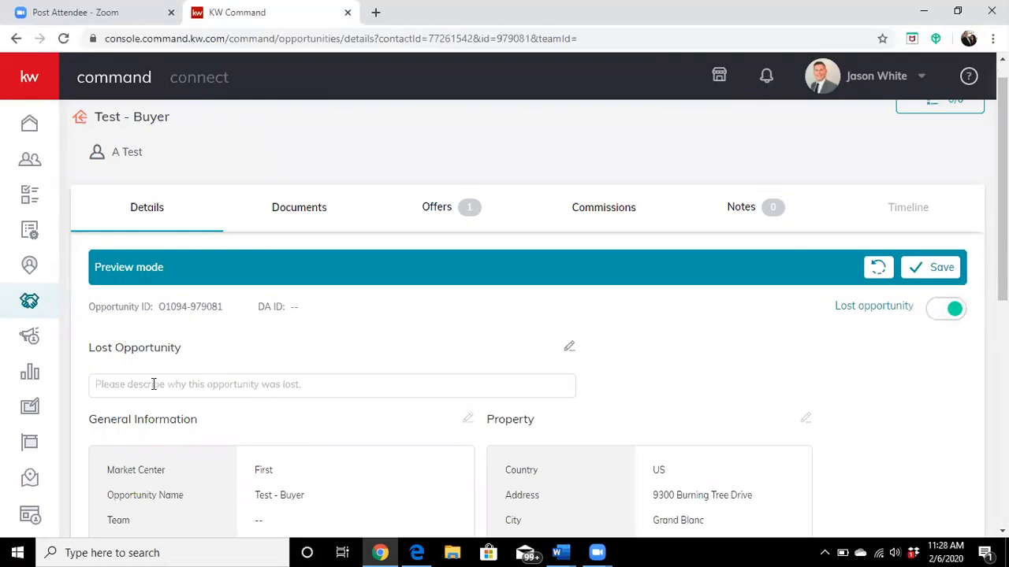
pyautogui.click(569, 348)
pyautogui.click(414, 284)
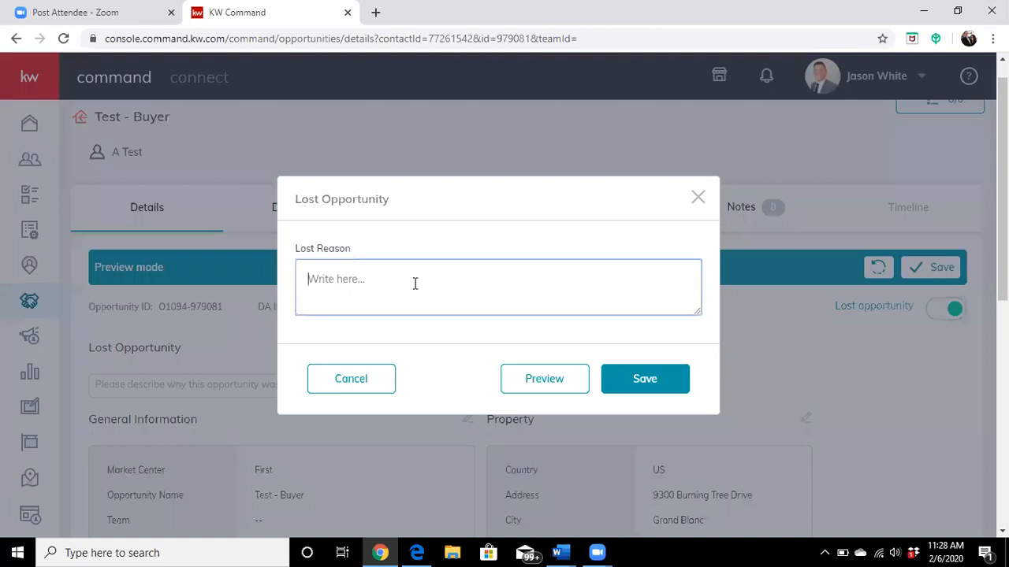
pyautogui.write('Test opp')
pyautogui.click(664, 389)
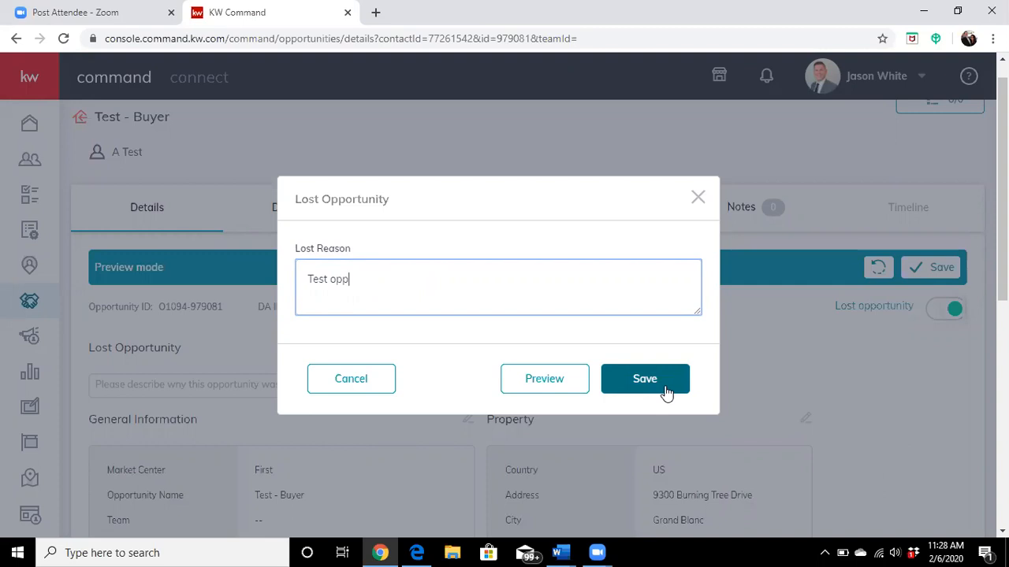
pyautogui.click(655, 382)
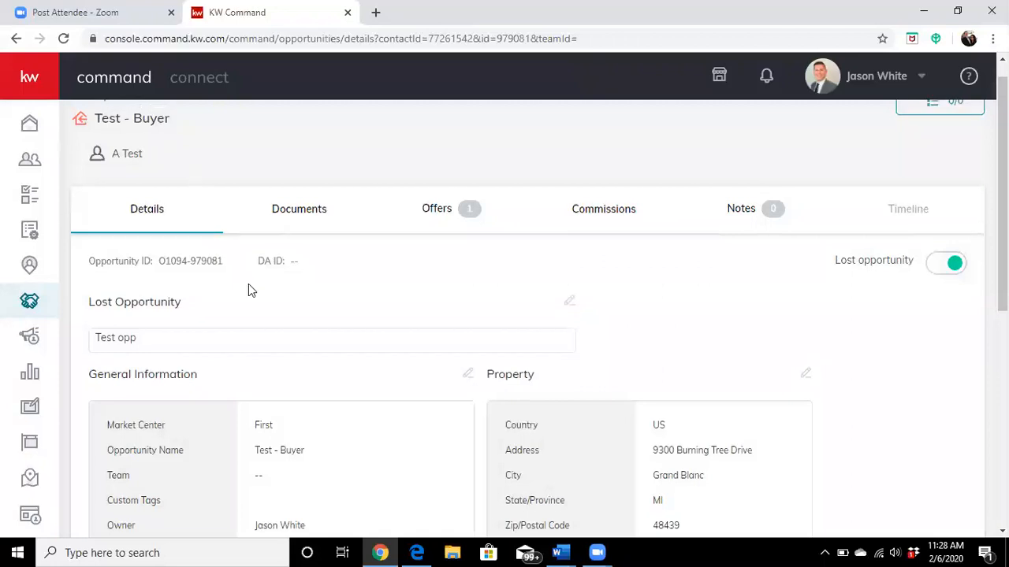
# Step: Return to the sales pipeline and examine the listing, buyer and lease phases, potential and probable income, ratio, activity and this month's closings
pyautogui.scroll(1, 248, 285)
pyautogui.click(114, 125)
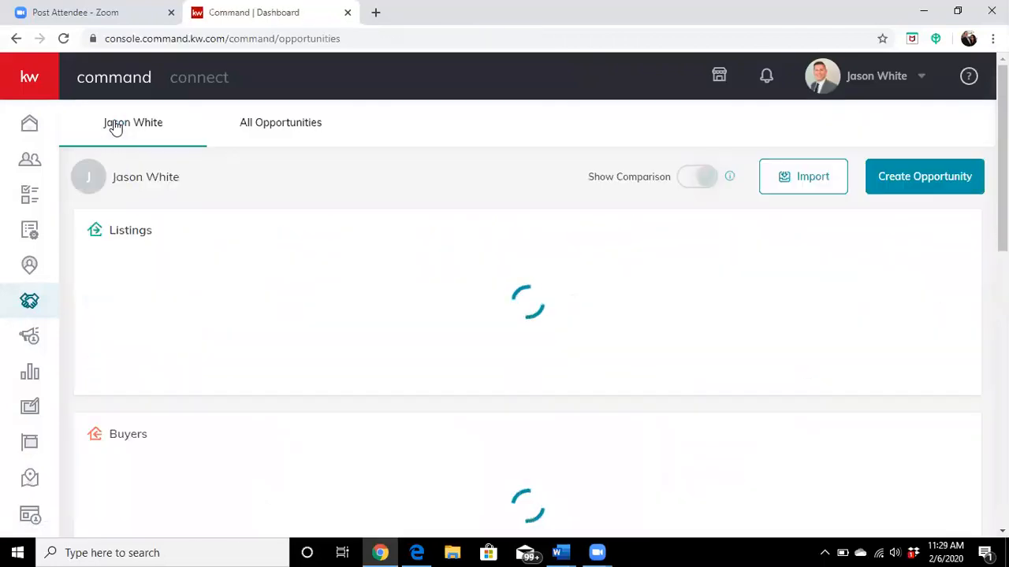
pyautogui.scroll(-2, 884, 370)
pyautogui.scroll(2, 884, 370)
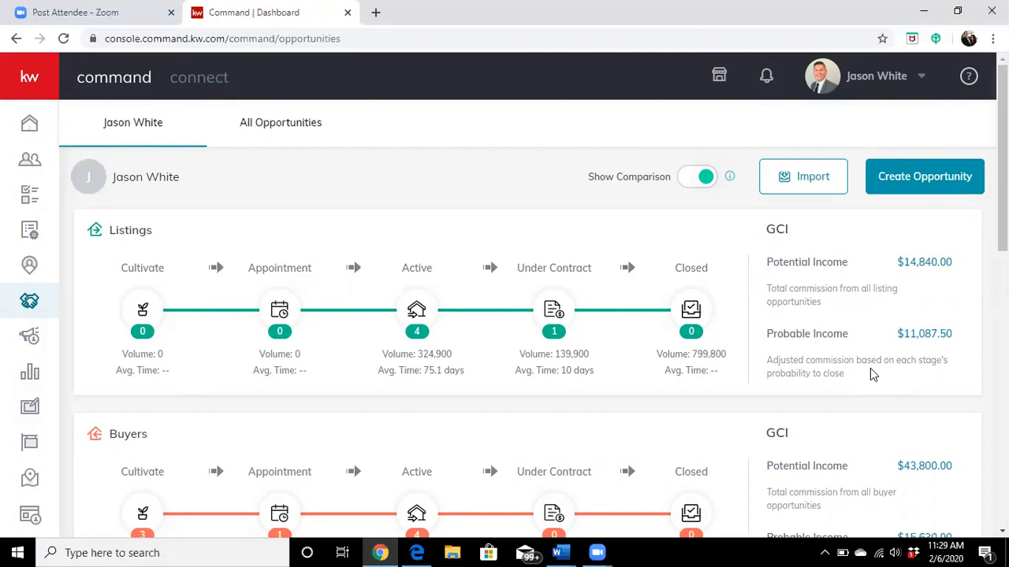
pyautogui.scroll(-1, 871, 374)
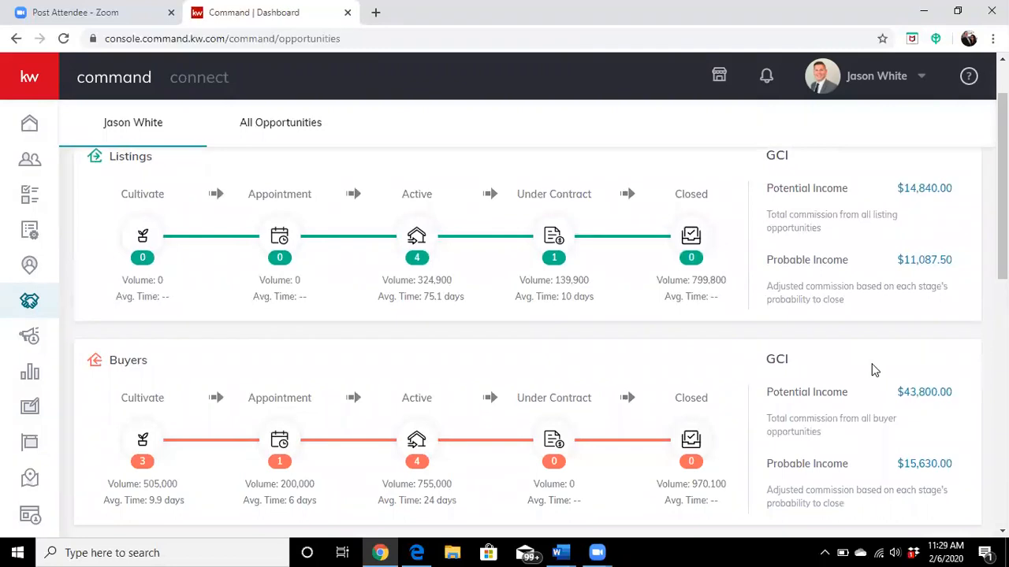
pyautogui.scroll(1, 872, 371)
pyautogui.scroll(-2, 866, 362)
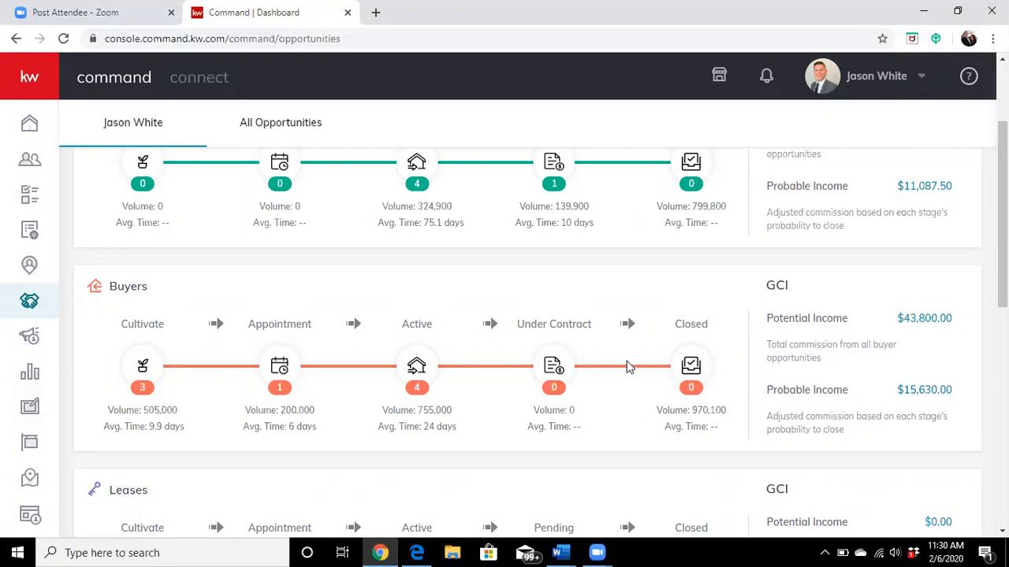
pyautogui.scroll(2, 854, 347)
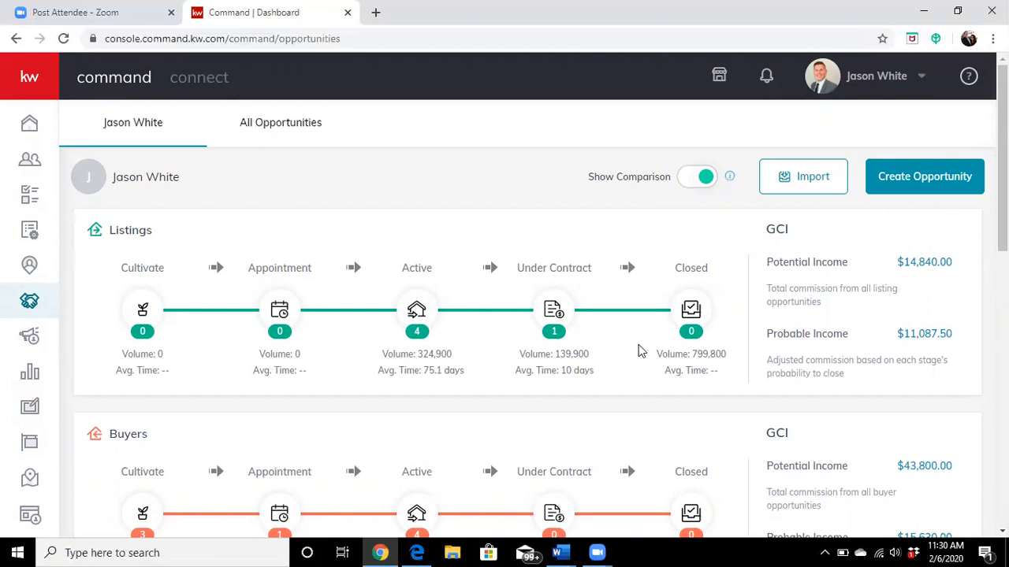
pyautogui.scroll(-3, 605, 315)
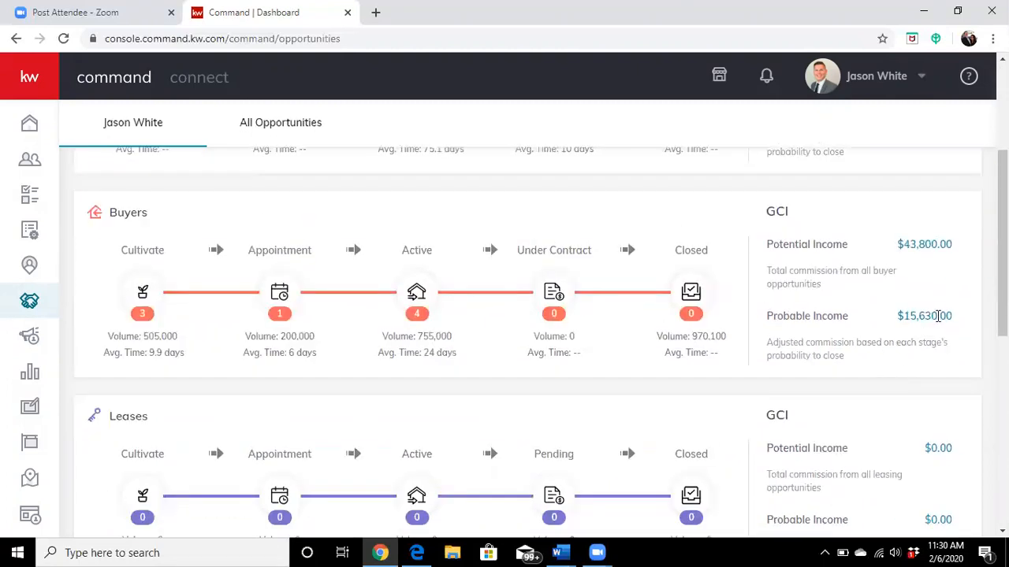
pyautogui.scroll(-6, 938, 316)
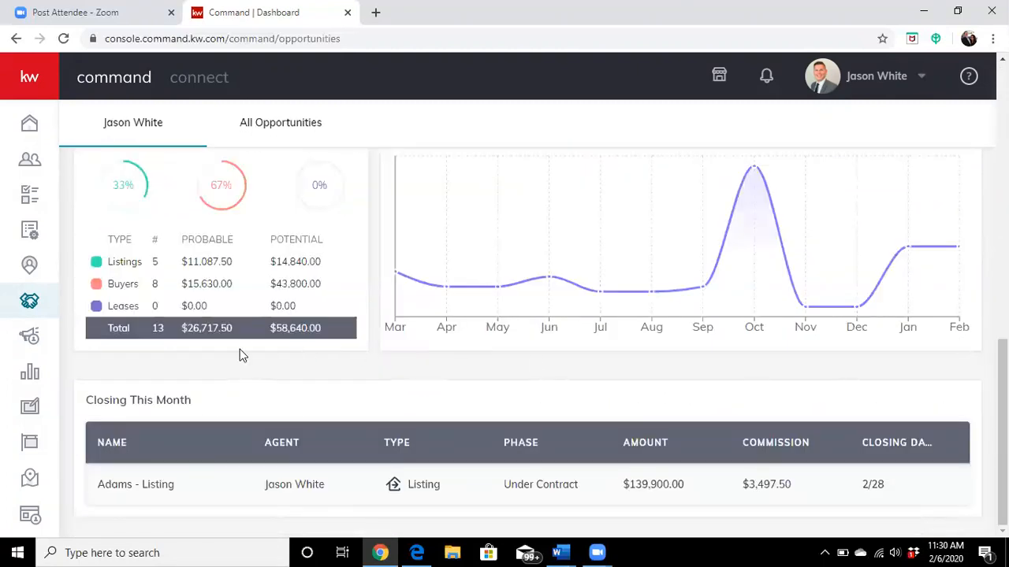
pyautogui.scroll(1, 252, 362)
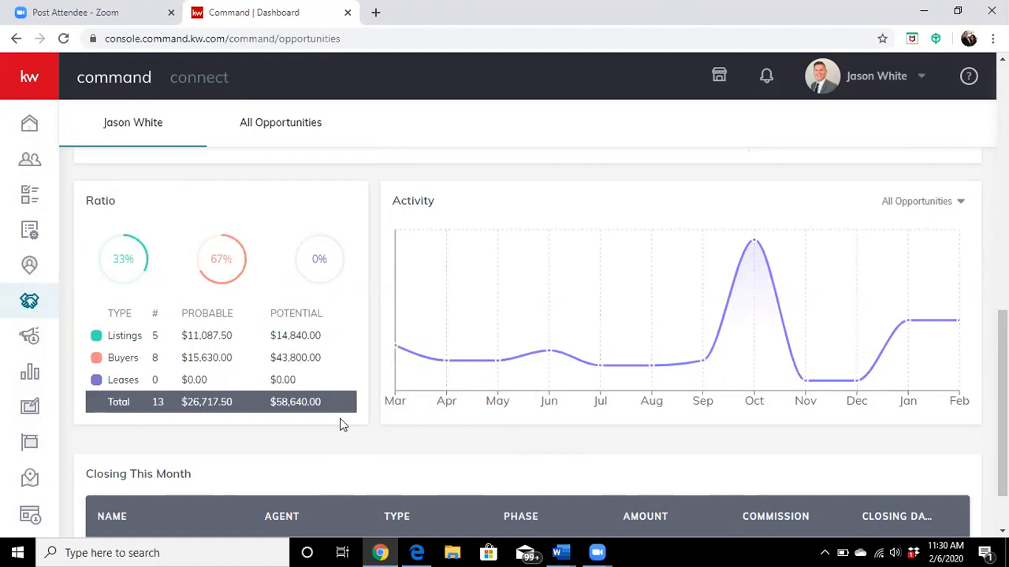
pyautogui.scroll(10, 342, 426)
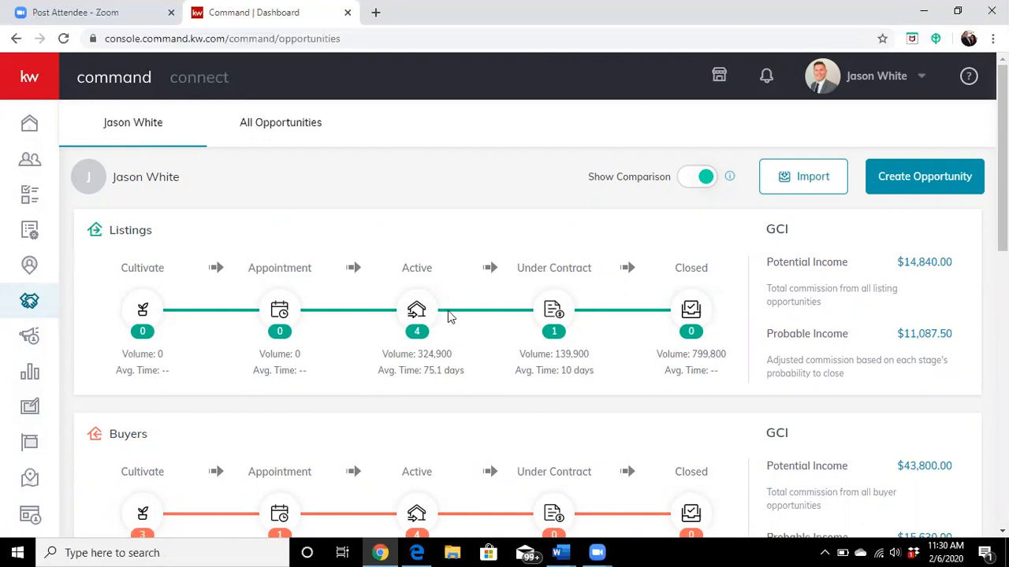
# Step: Show the active listings and view the details of the first opportunity in the Showing stage
pyautogui.click(417, 272)
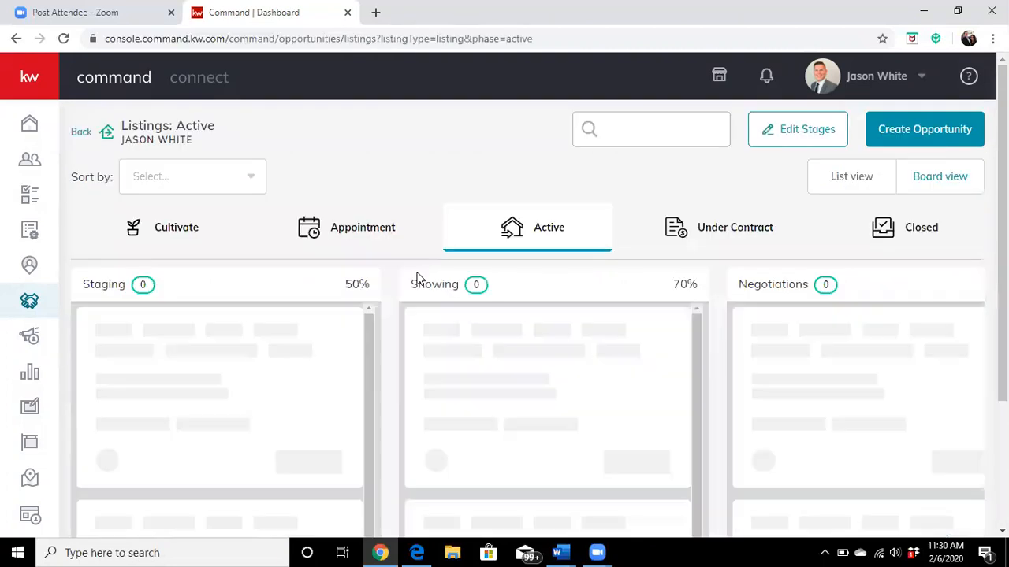
pyautogui.moveTo(693, 324); pyautogui.dragTo(691, 364)
pyautogui.scroll(2, 691, 364)
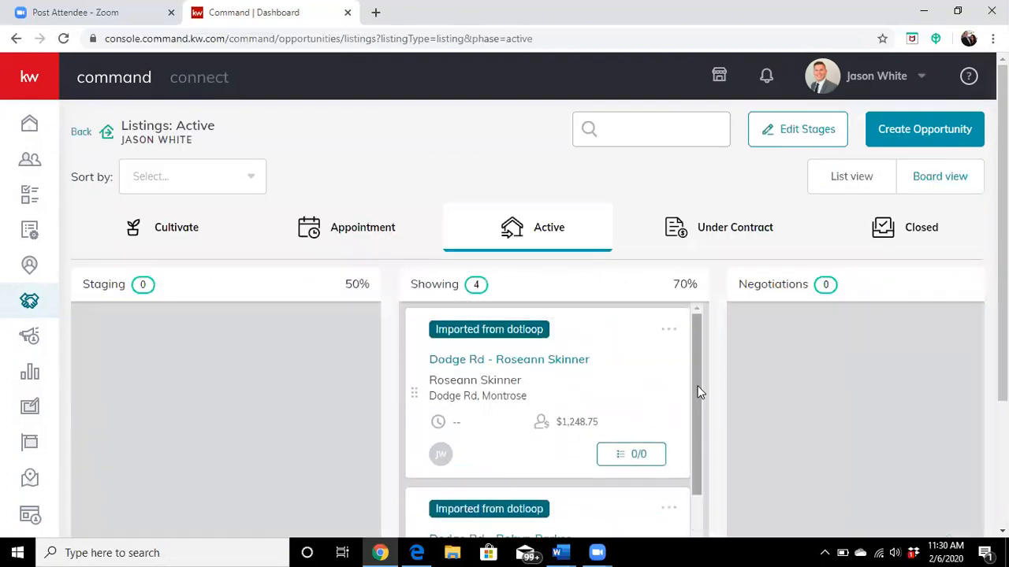
pyautogui.click(667, 331)
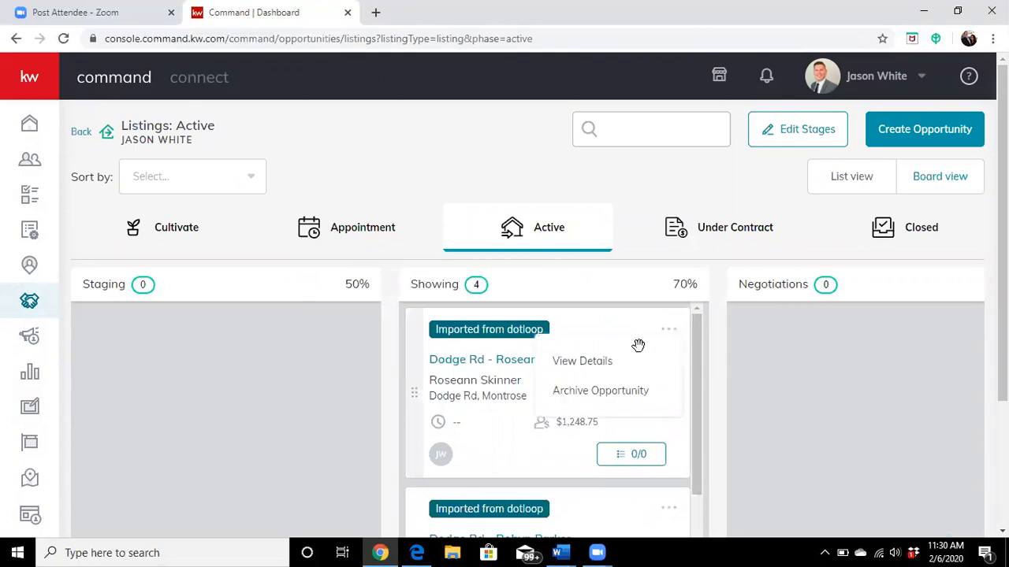
pyautogui.click(594, 364)
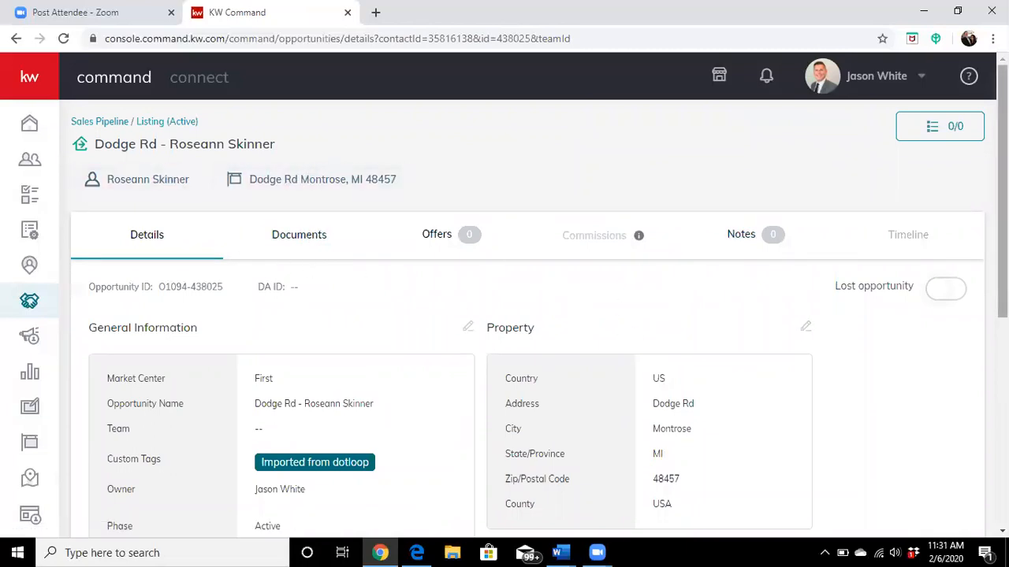
# Step: View the listing's checklist for the Showing and Staging stages, look at the entry form for a new Staging item, and close the checklist
pyautogui.click(936, 133)
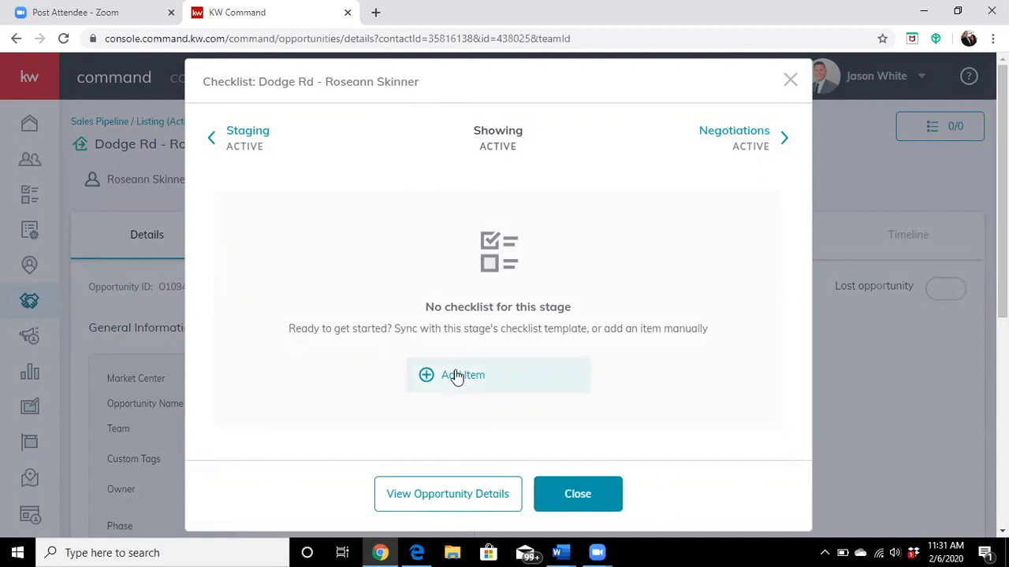
pyautogui.click(246, 134)
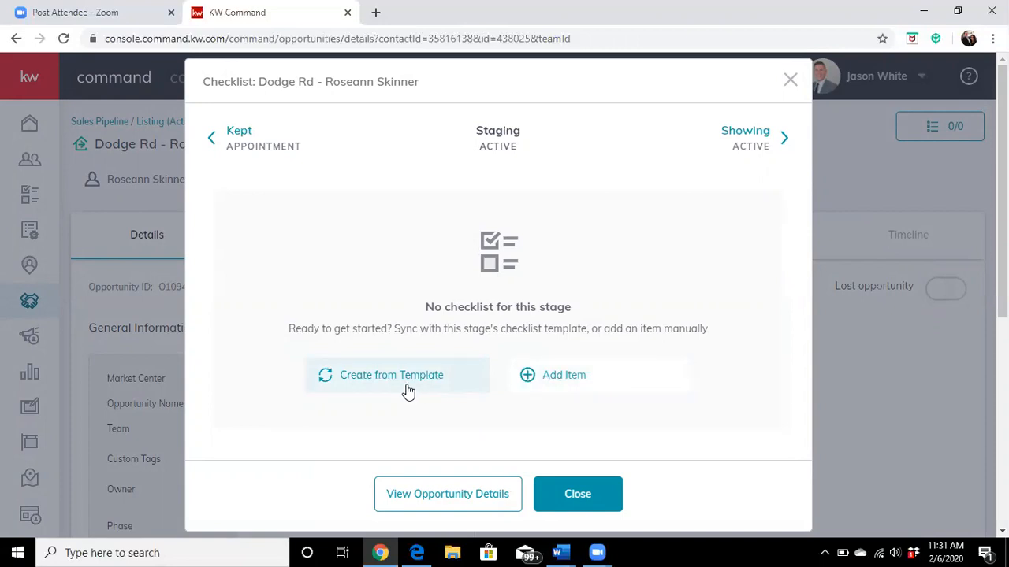
pyautogui.click(558, 386)
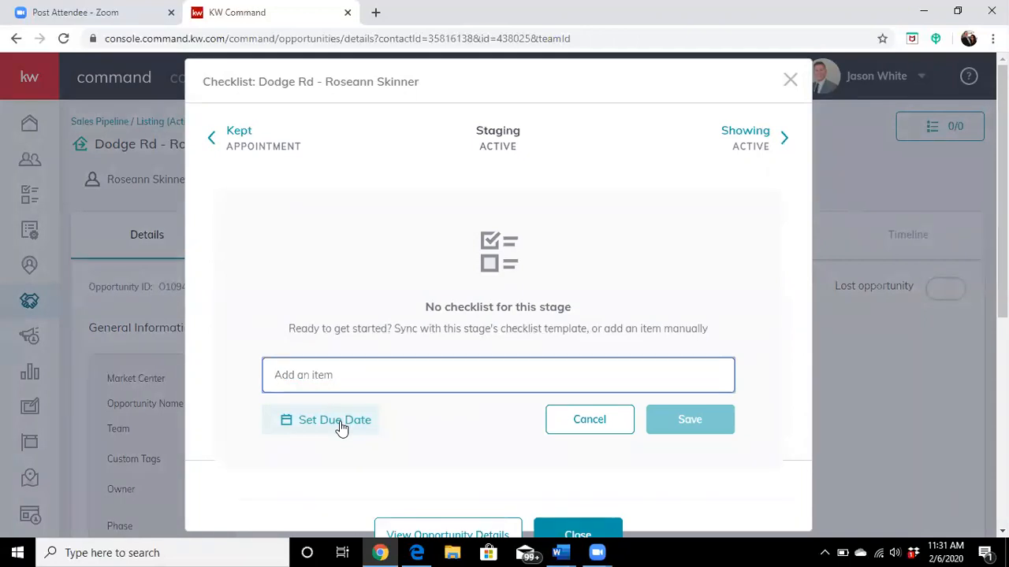
pyautogui.click(789, 82)
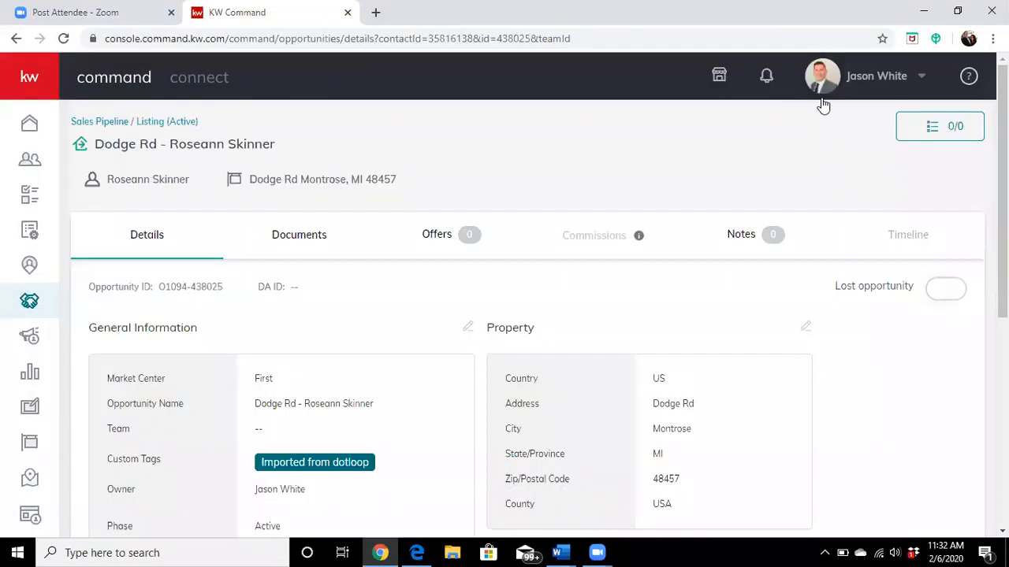
# Step: Go to the home dashboard, view the opportunity tasks, and switch the task list back to contact tasks
pyautogui.click(31, 126)
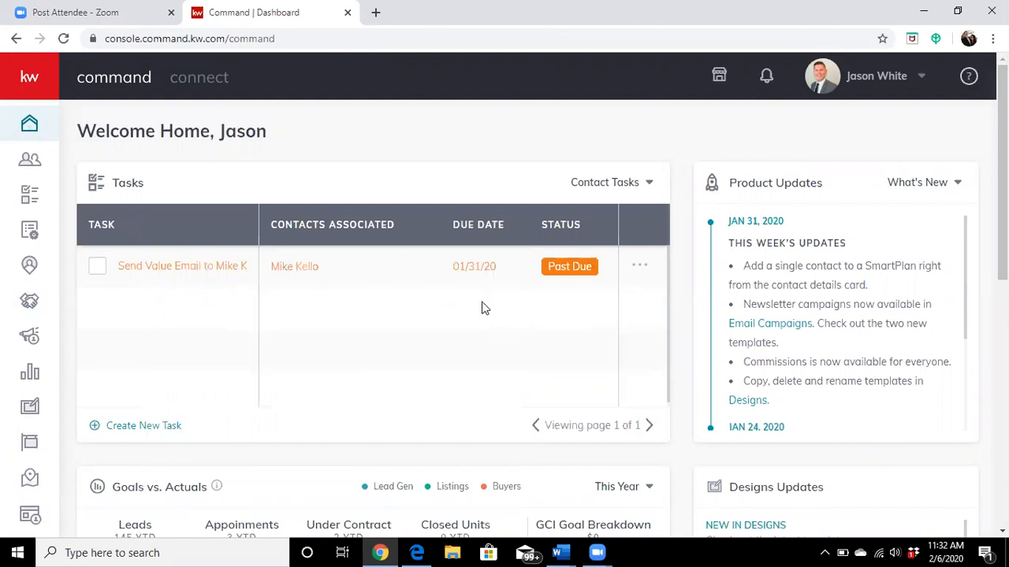
pyautogui.click(649, 186)
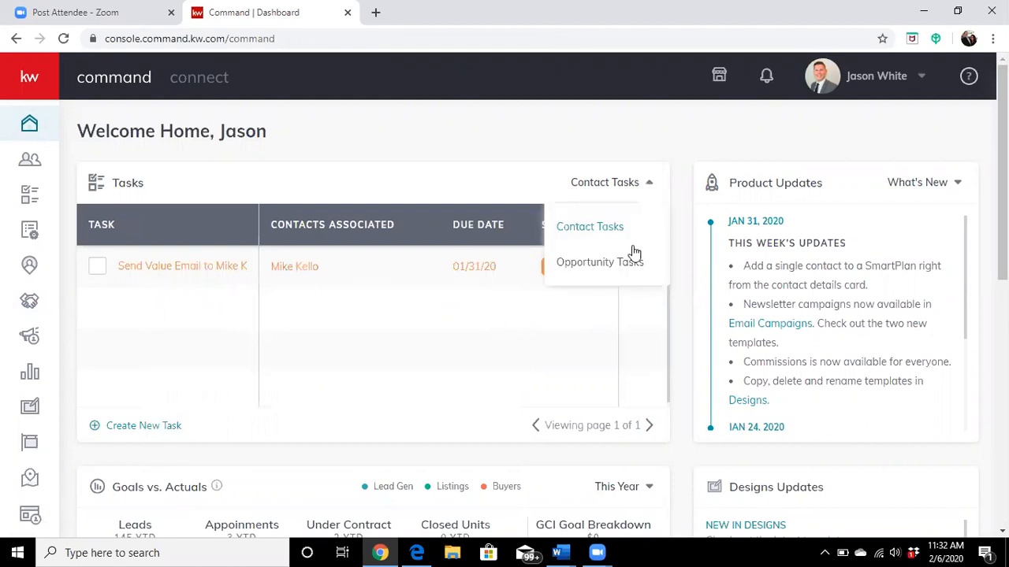
pyautogui.click(607, 266)
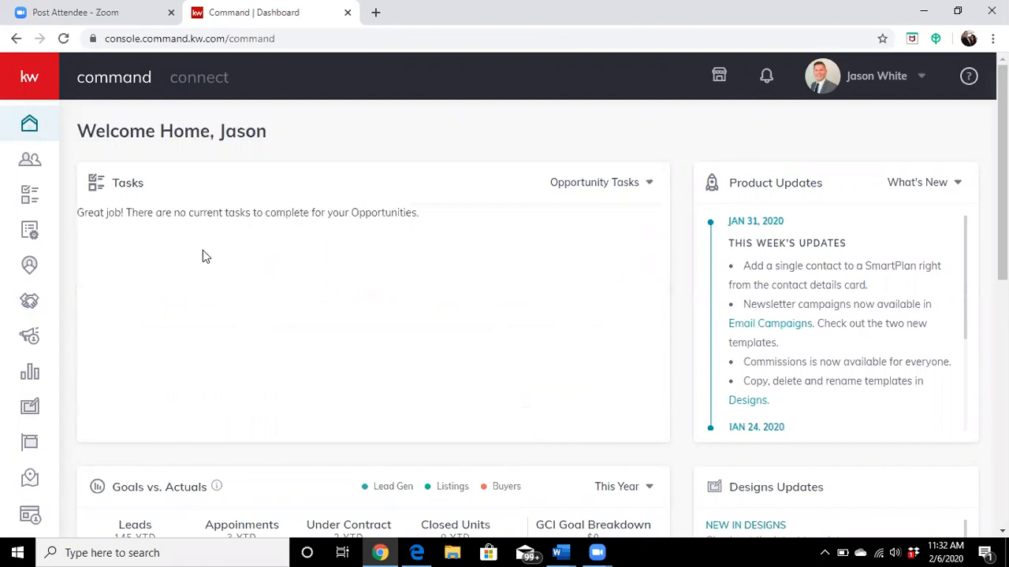
pyautogui.click(649, 186)
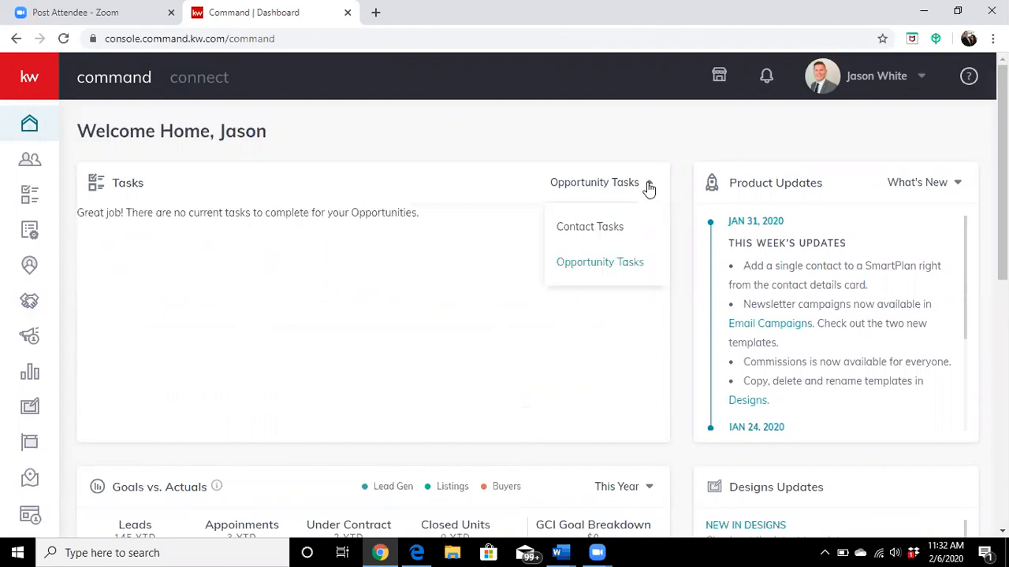
pyautogui.click(608, 226)
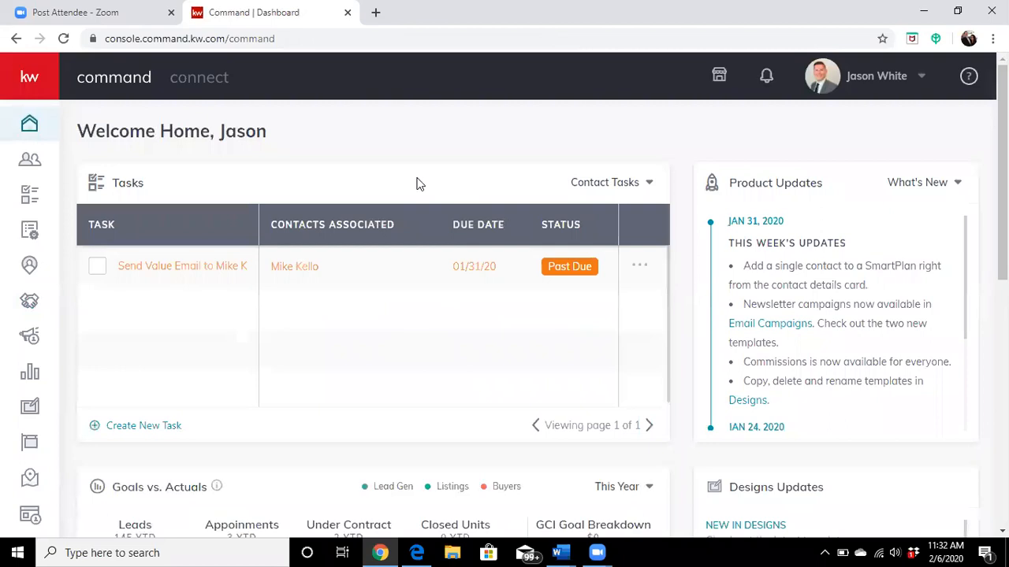